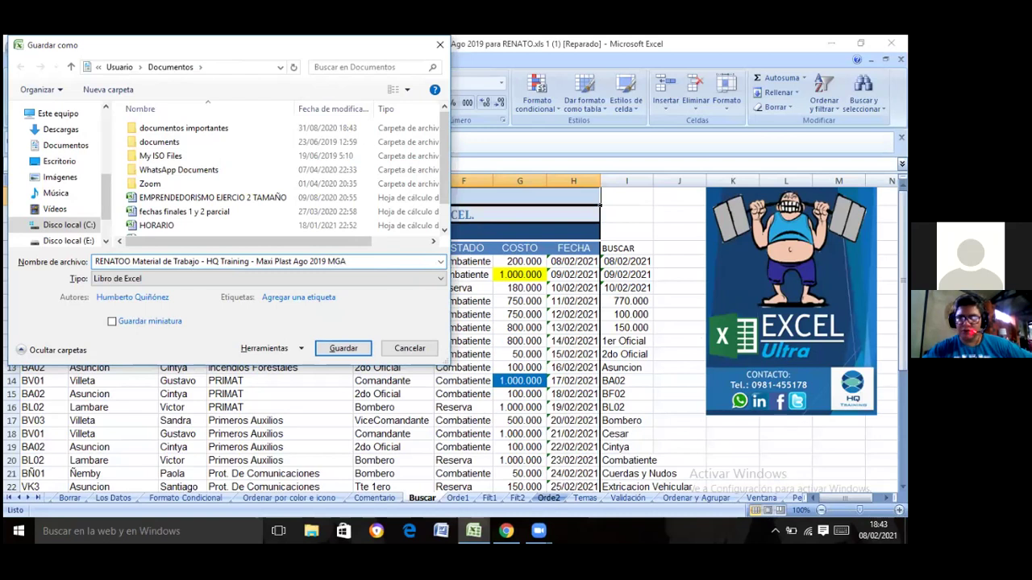
Delete RENATOO from the start of the workbook's file name in Guardar como.
text(MAGA)
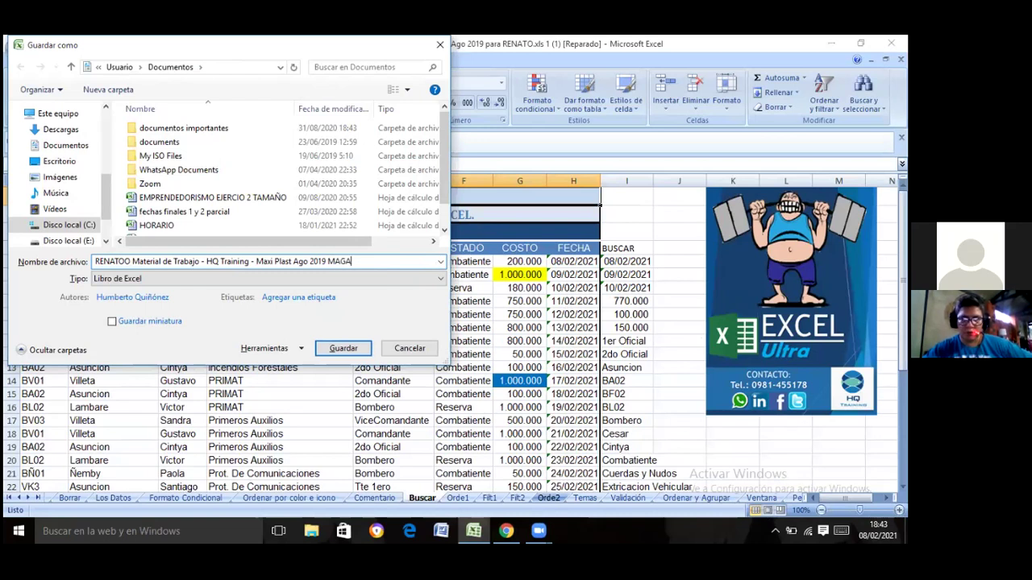
click(132, 261)
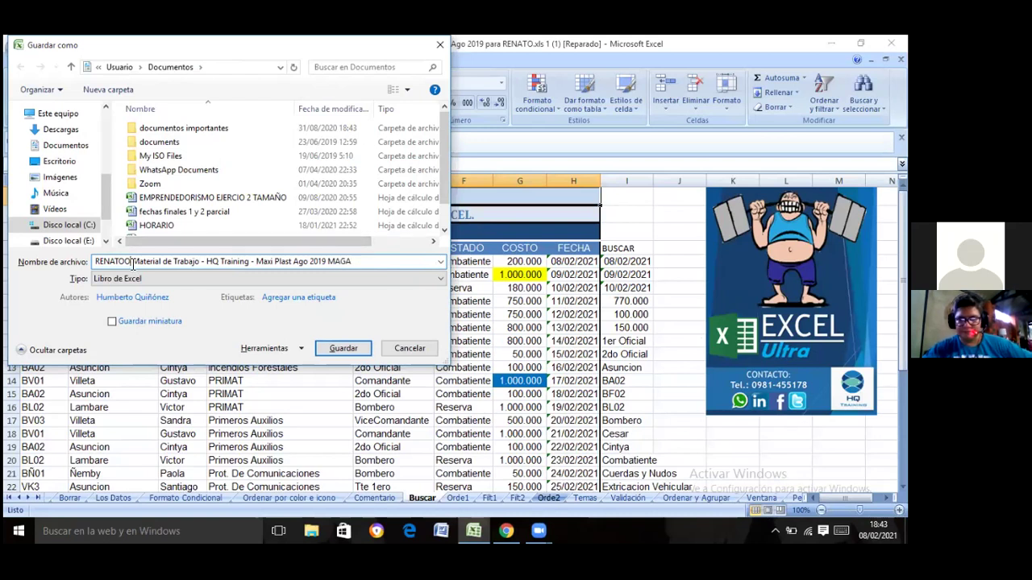
key(BackSpace)
key(BackSpace)
key(BackSpace)
key(BackSpace)
key(BackSpace)
key(BackSpace)
key(BackSpace)
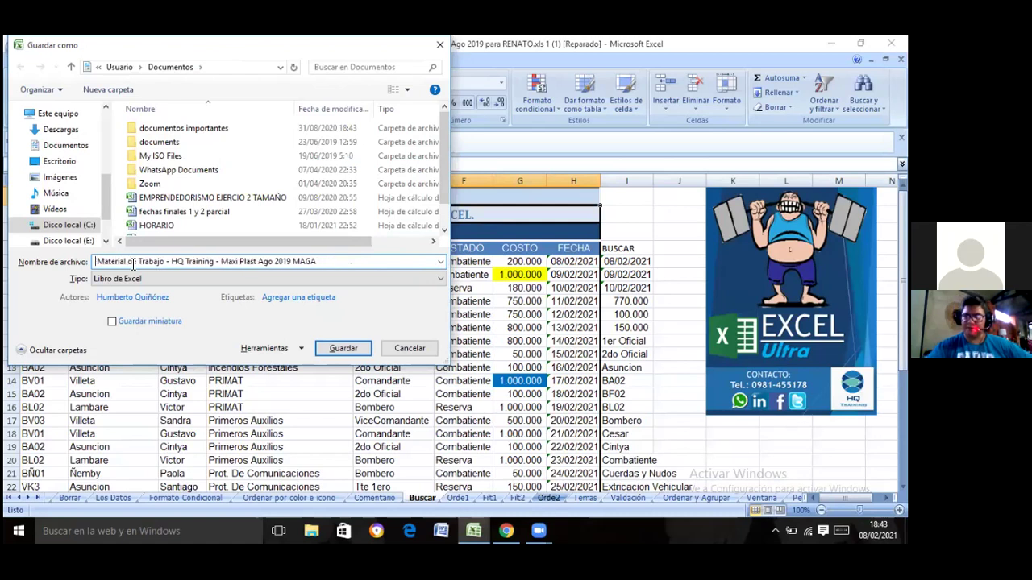
click(318, 261)
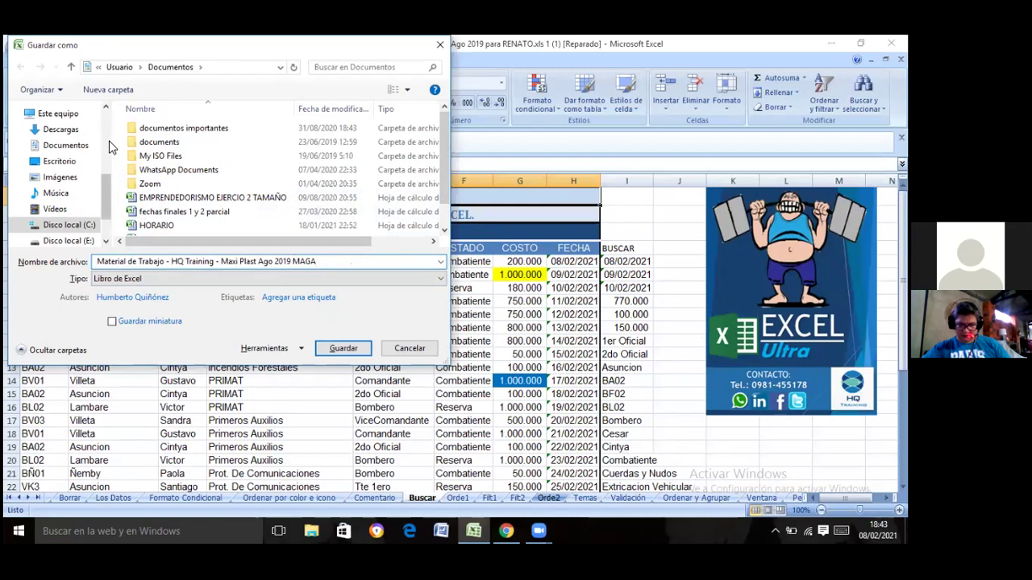
click(109, 108)
click(109, 108)
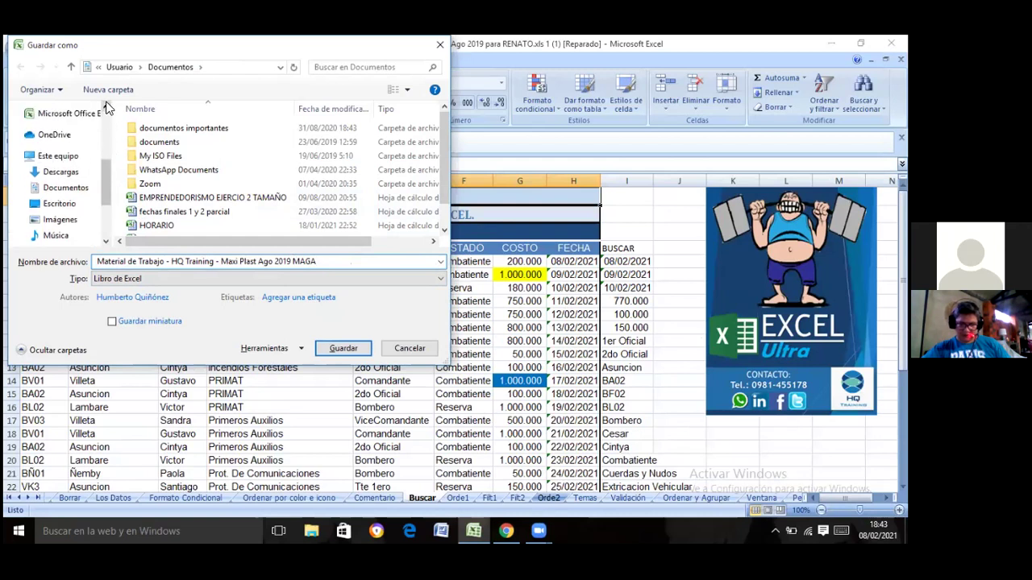
click(109, 108)
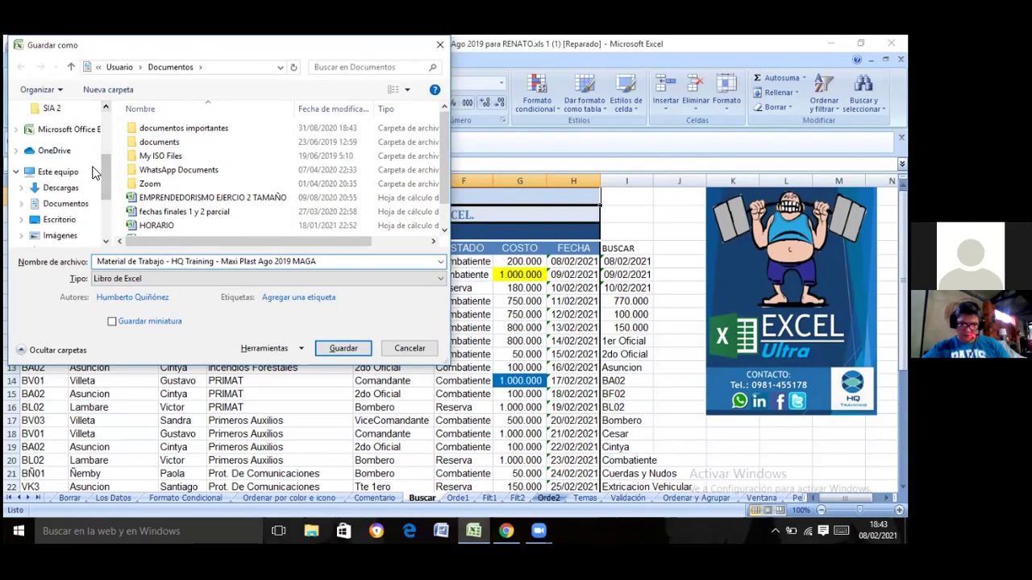
Browse to Escritorio > Maxi Plast as the save location and prefix the file name with MAGA.
click(75, 220)
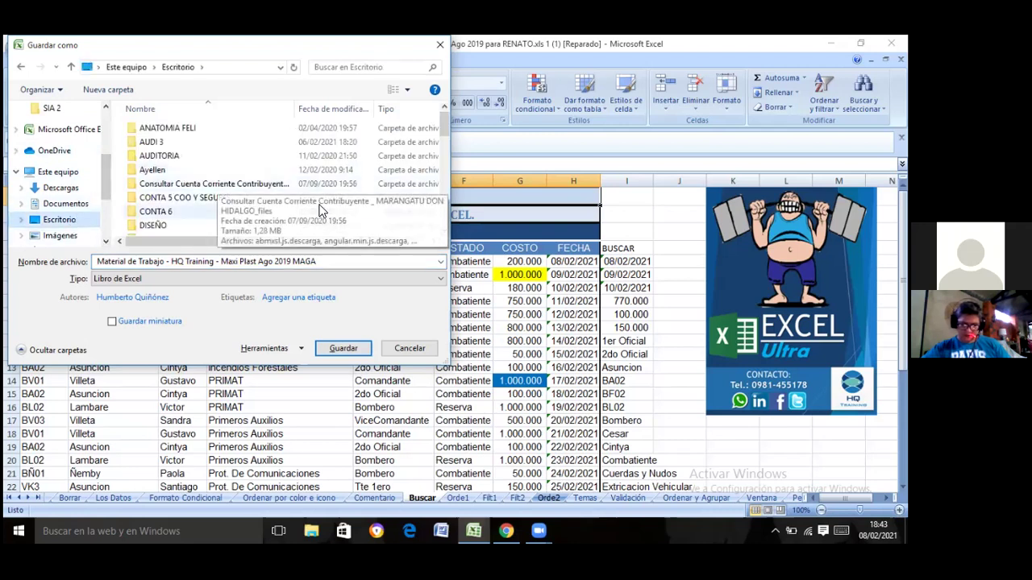
scroll(443, 232, down, 3)
click(442, 228)
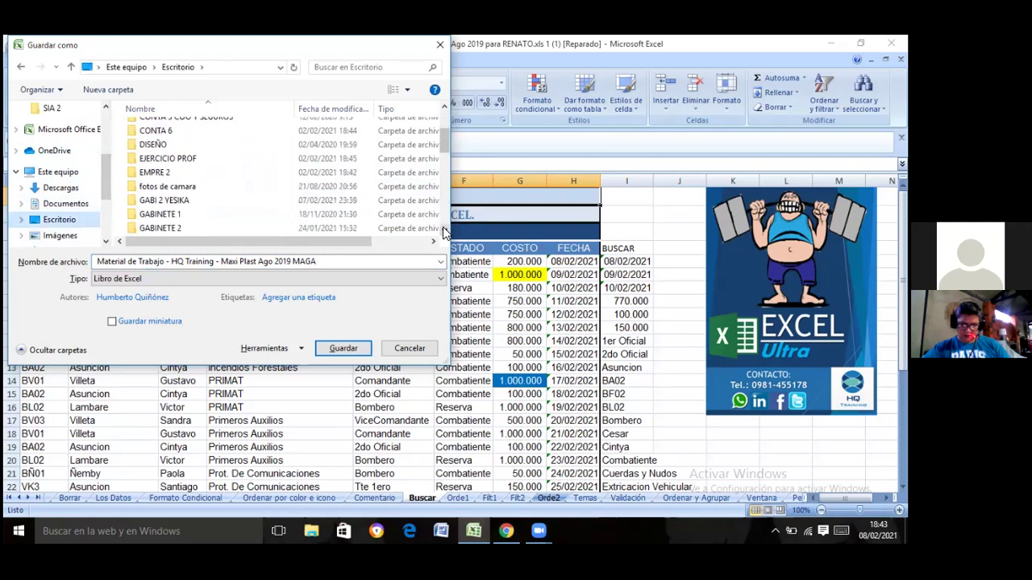
click(442, 226)
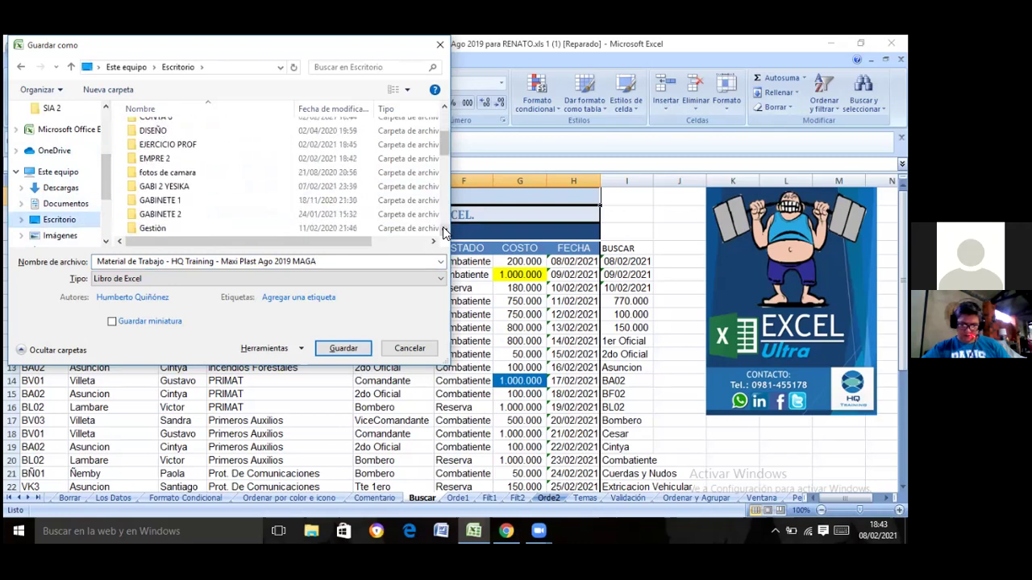
click(442, 227)
click(443, 227)
click(442, 227)
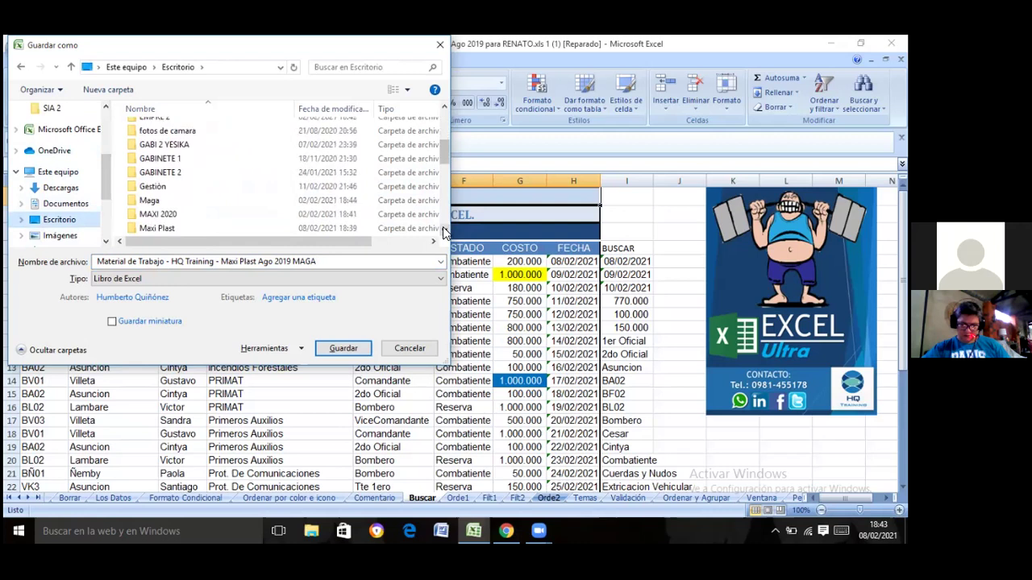
click(442, 227)
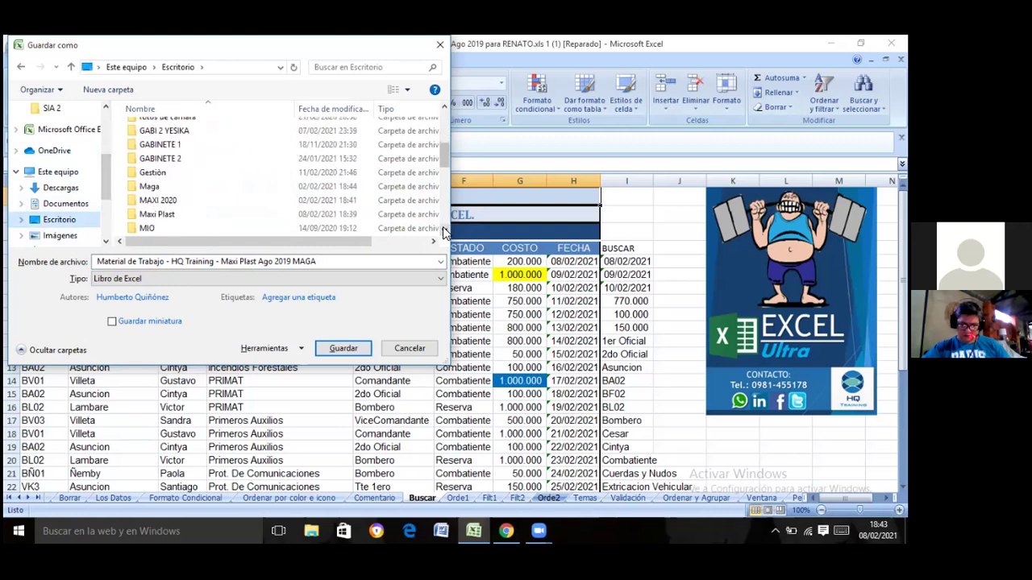
click(236, 221)
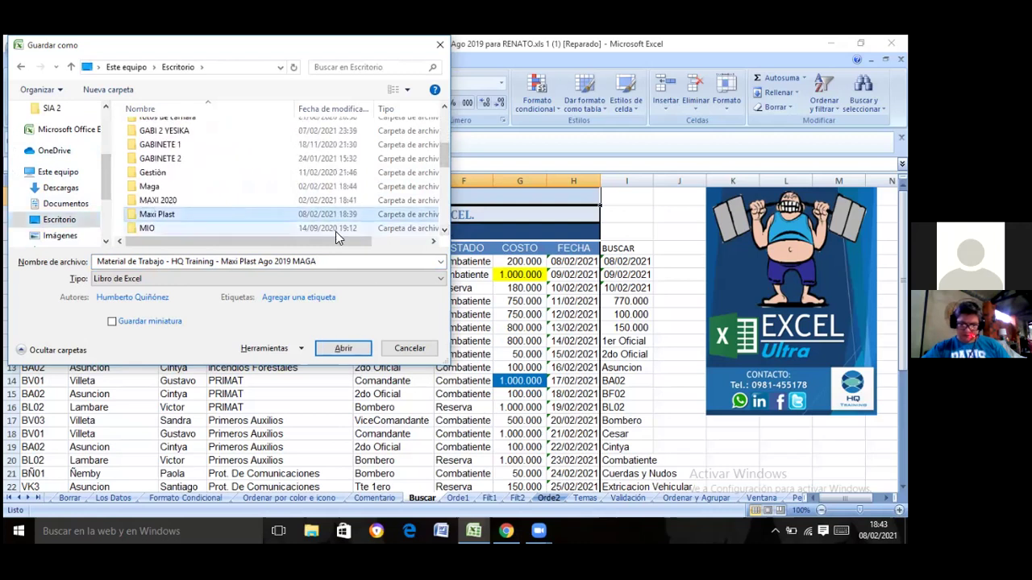
click(353, 348)
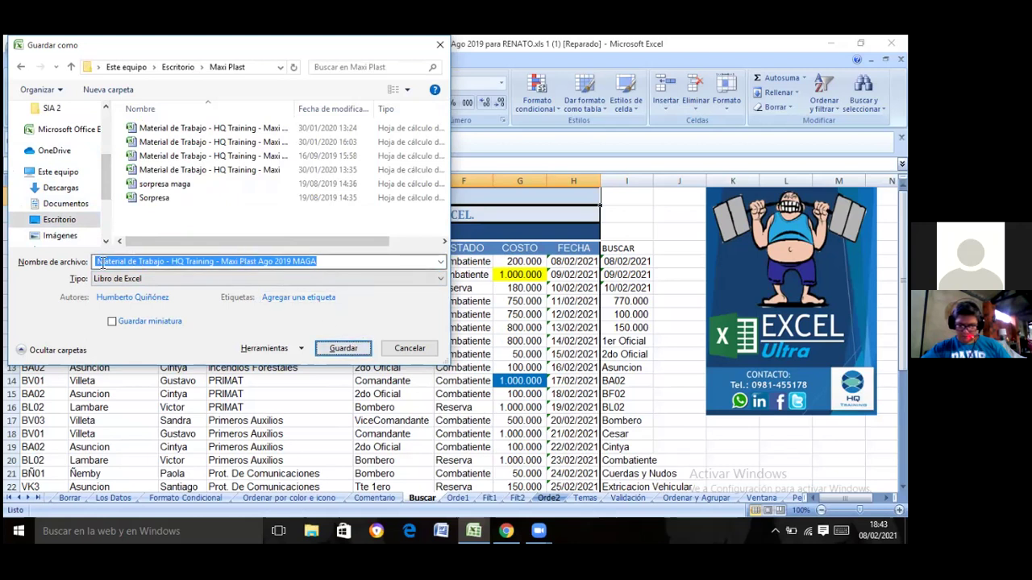
click(96, 262)
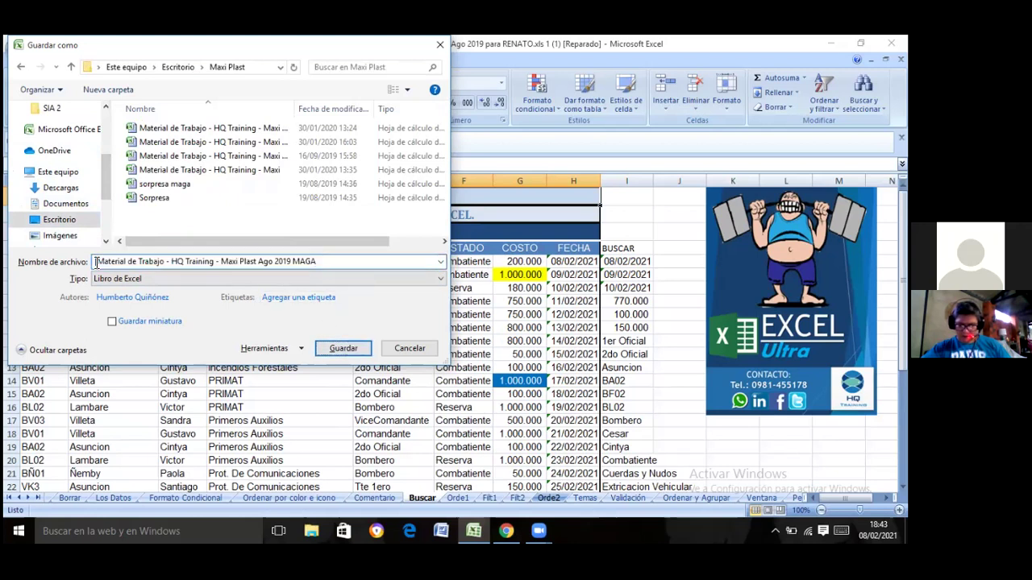
text(MAGA)
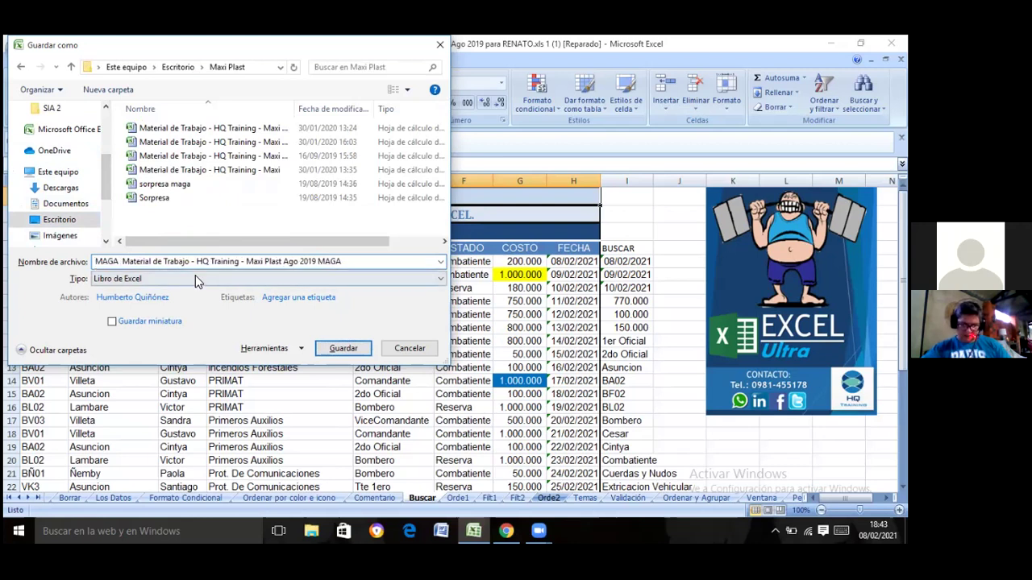
Save the MAGA-prefixed copy of the workbook into the Maxi Plast folder.
click(353, 349)
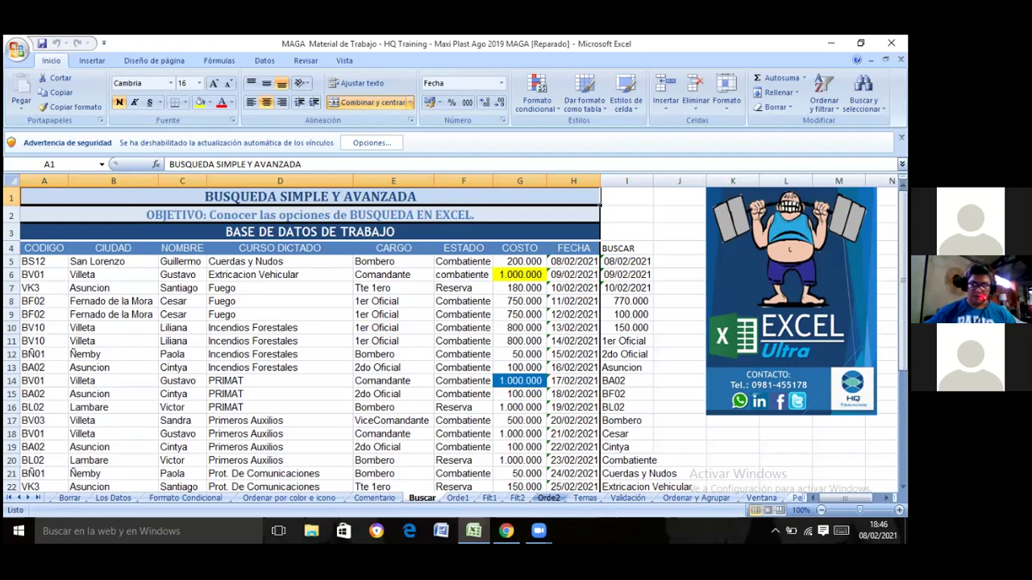
Go from Pegado Especial forward two sheets to Tabla de Multiplicar and bring up the sheet-tab menu.
click(21, 498)
click(734, 497)
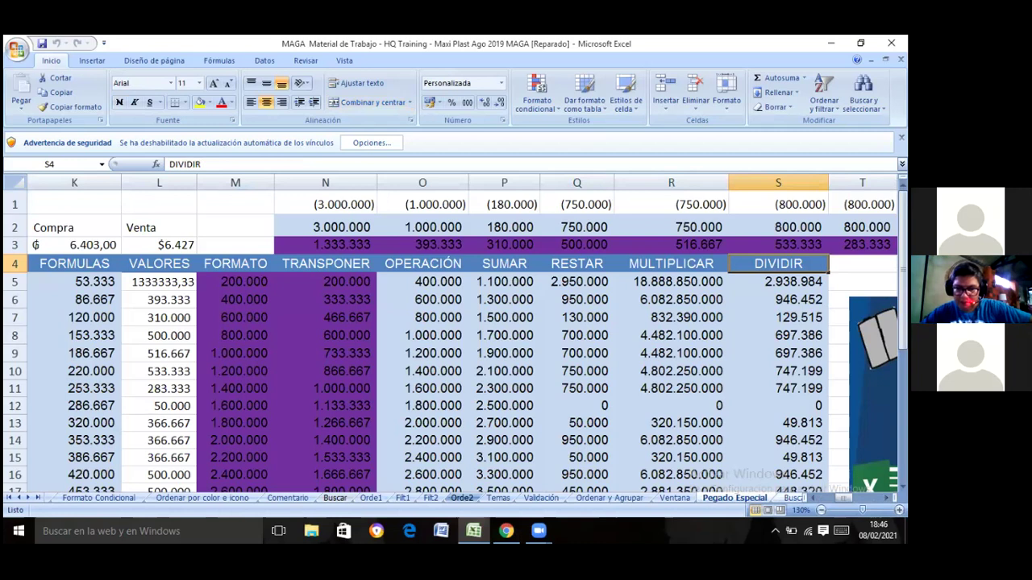
key(ctrl+Page_Down)
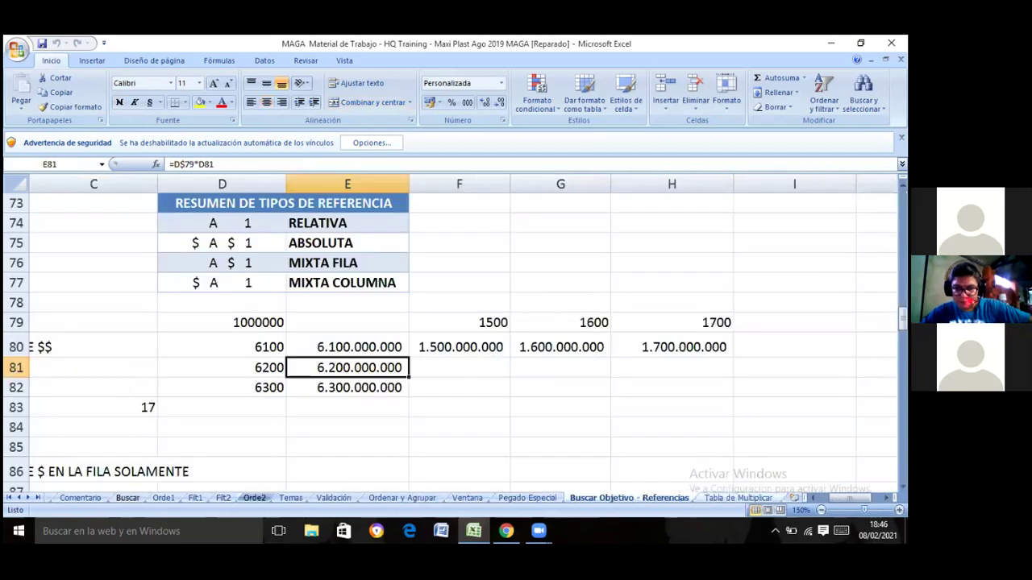
key(ctrl+Page_Down)
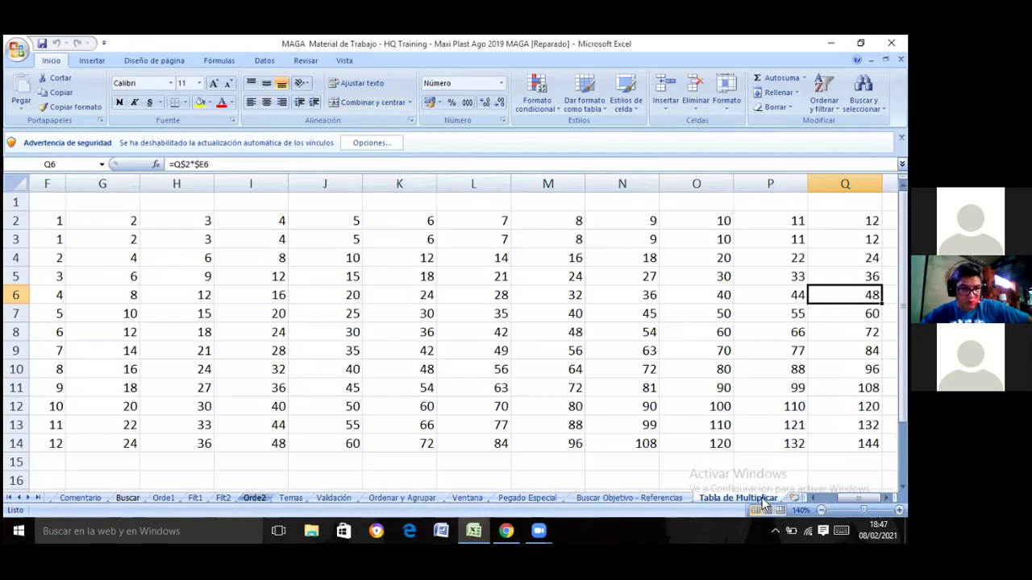
right_click(628, 504)
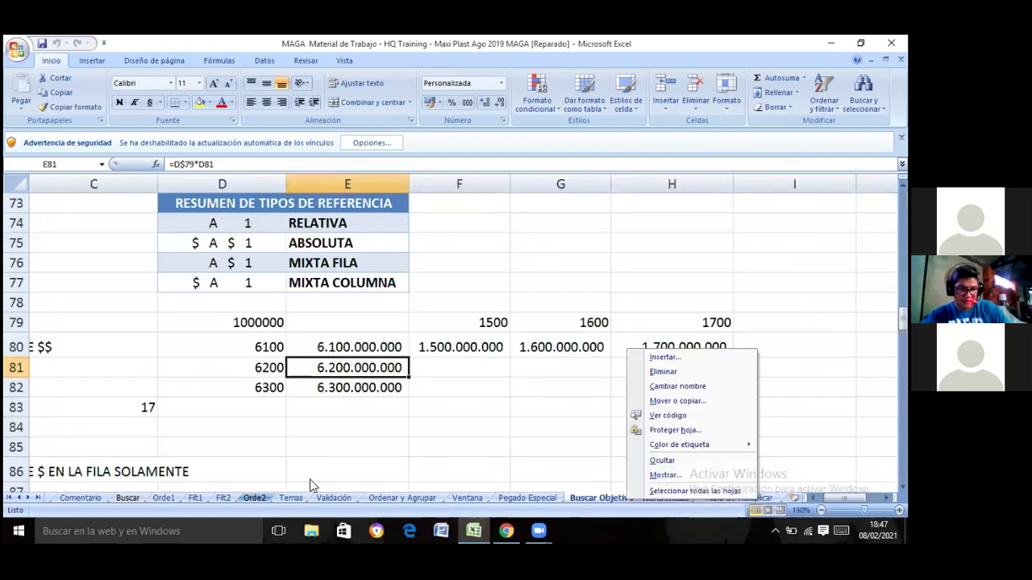
Unhide the Auditoría de Fórmulas sheet through Mostrar on the sheet-tab menu.
click(130, 496)
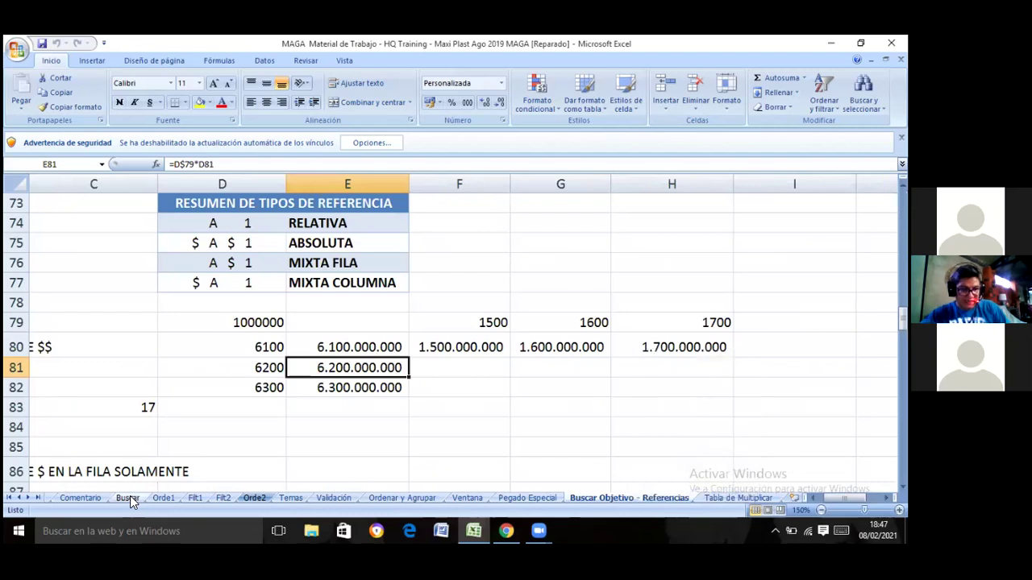
right_click(130, 496)
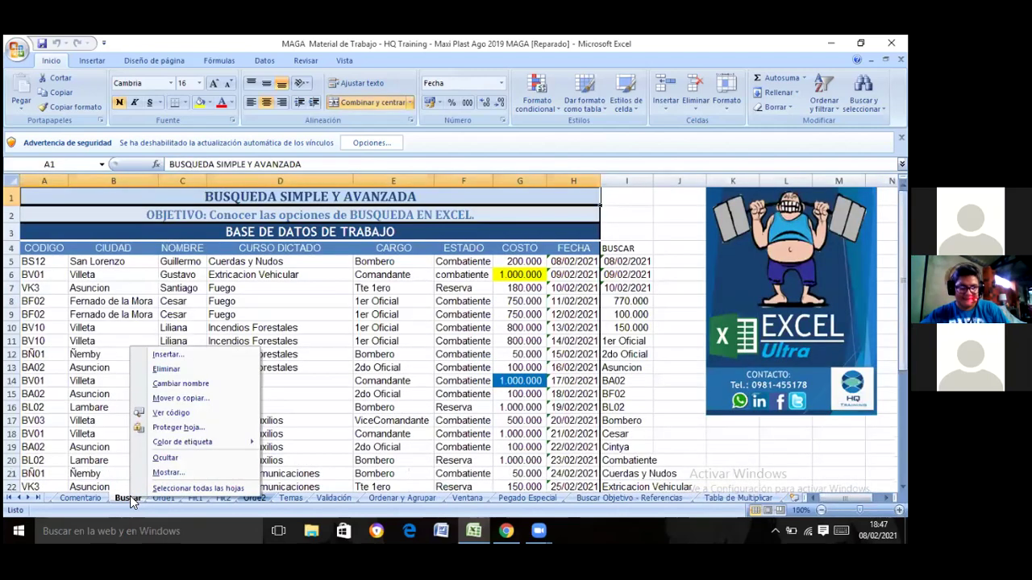
click(167, 474)
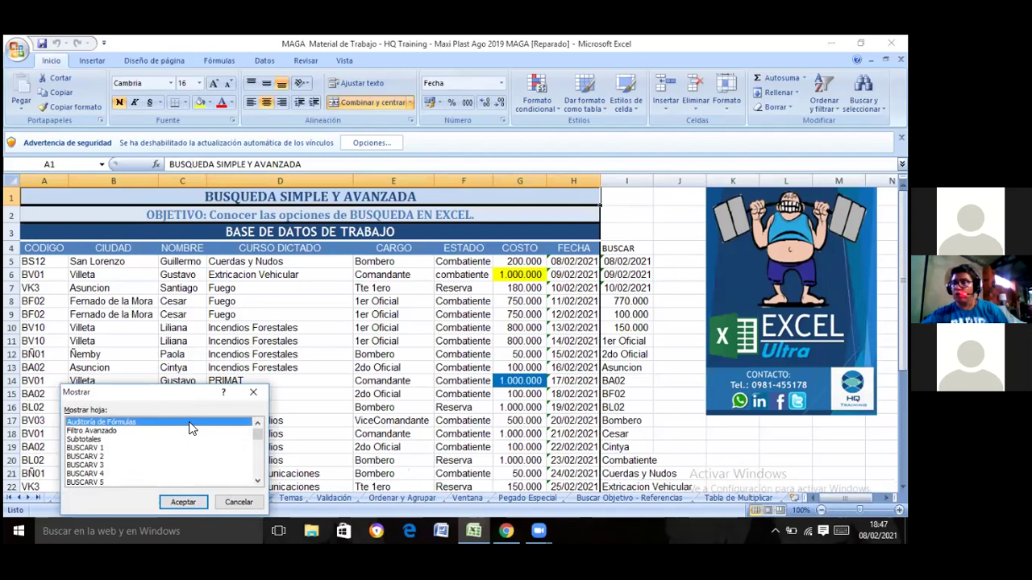
click(183, 501)
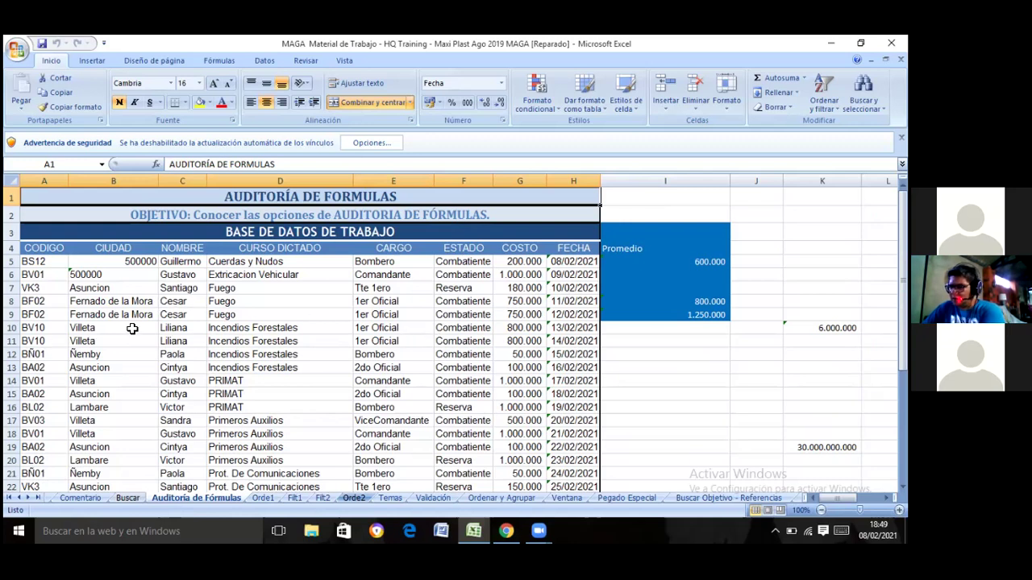
Jump to cell K10, holding 6.000.000, by entering K10 in the Name Box.
key(Down)
key(Down)
key(Down)
key(Down)
key(Down)
key(Down)
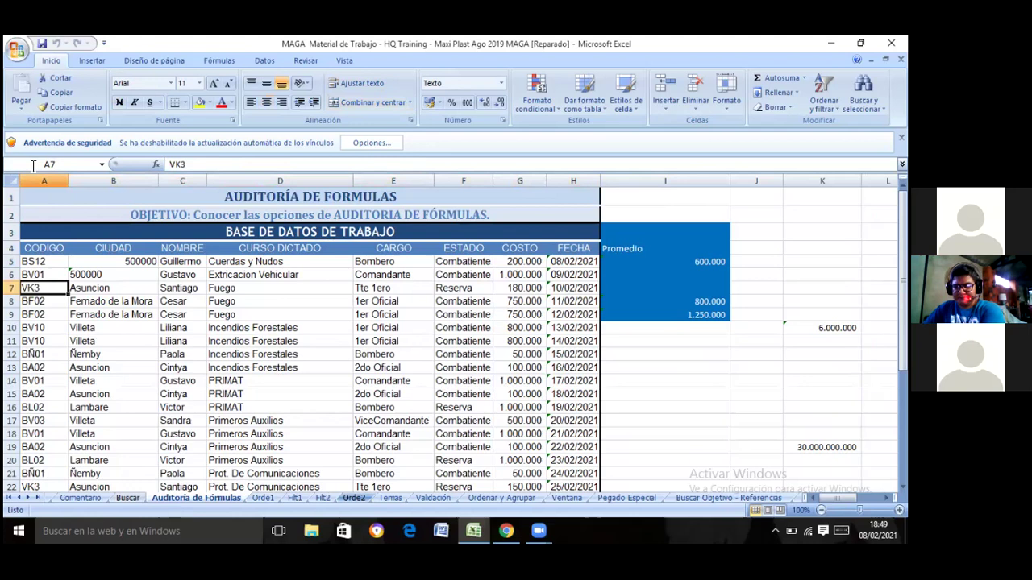
click(54, 274)
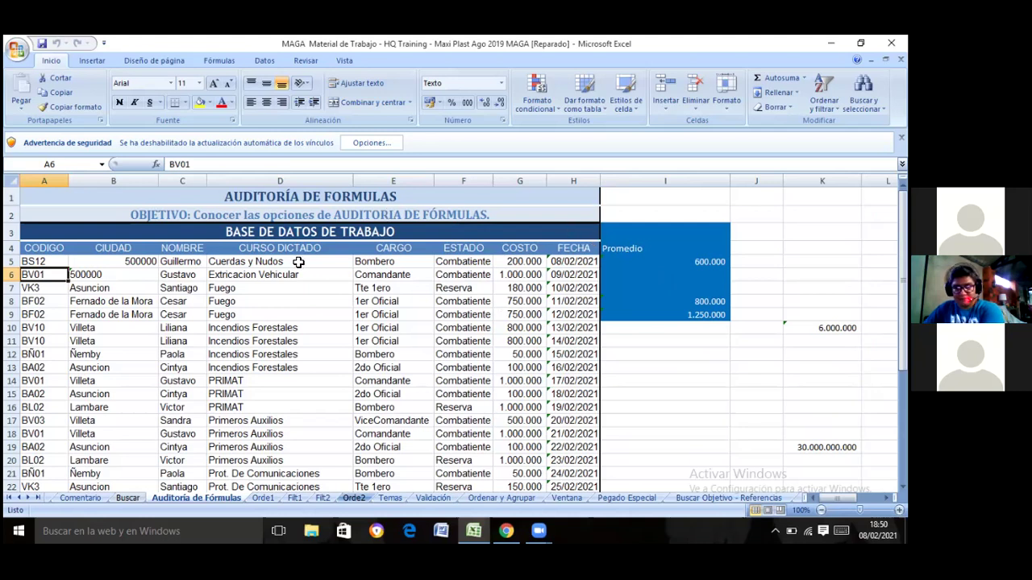
click(60, 163)
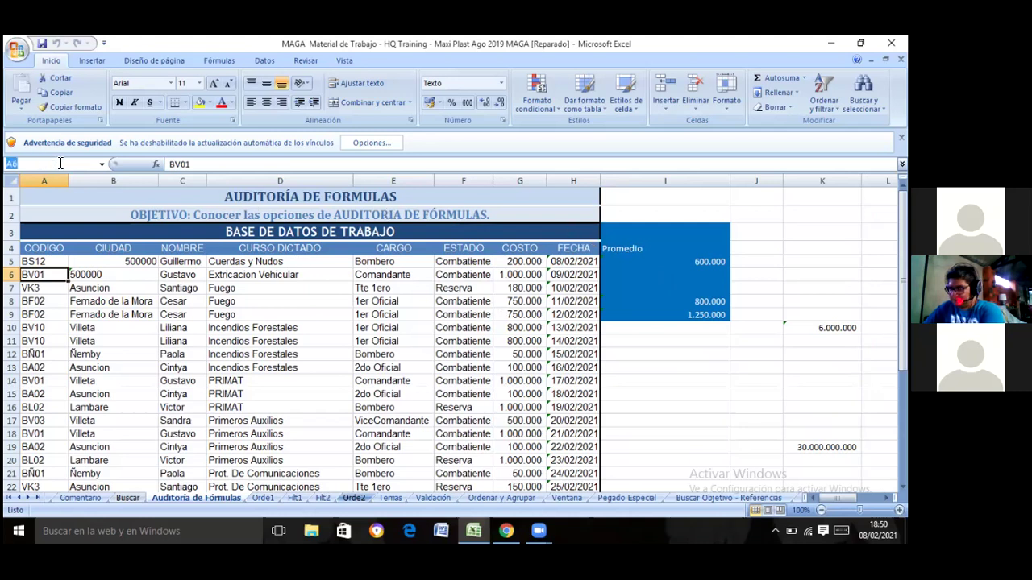
text(K10)
key(Return)
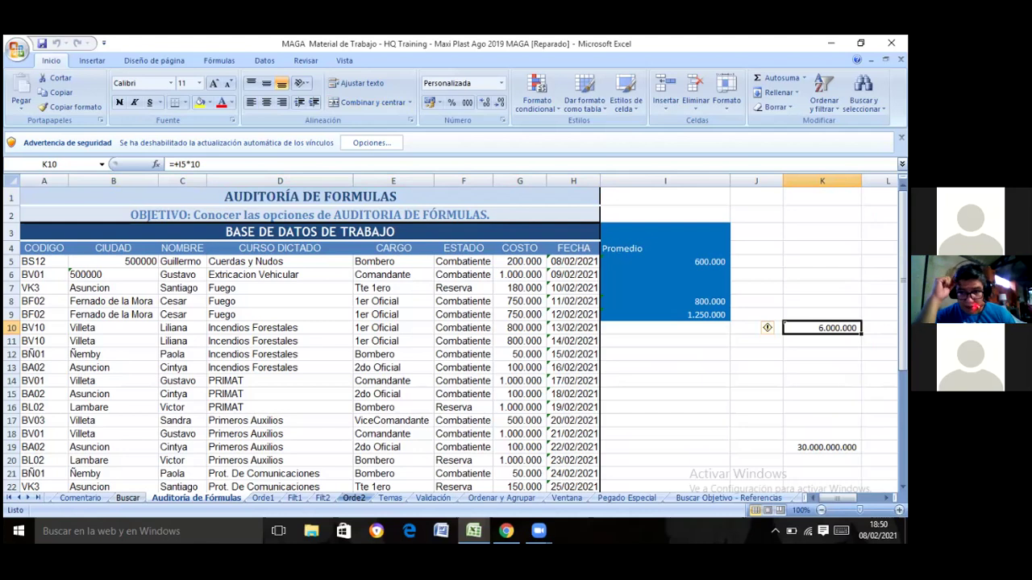
key(F2)
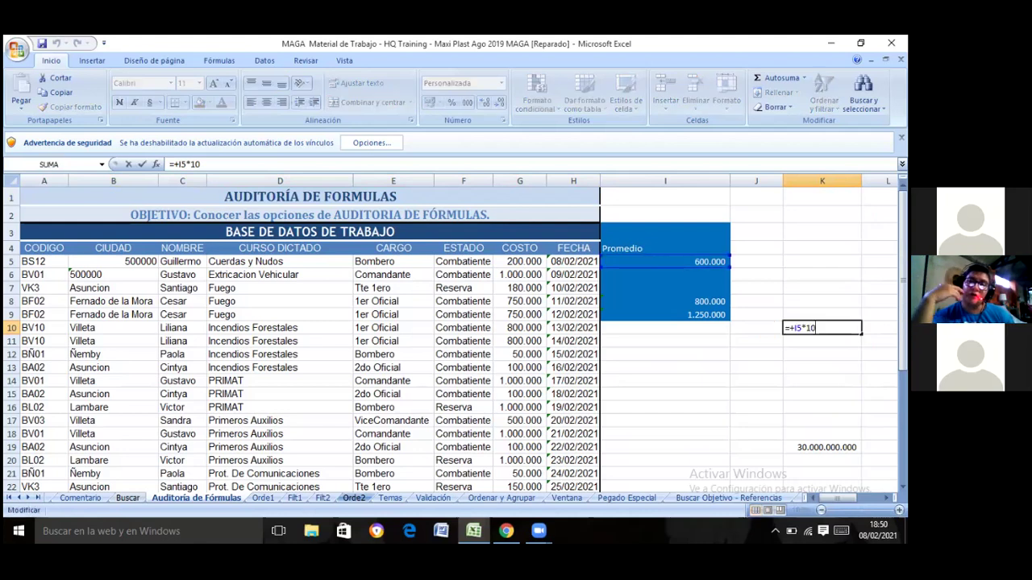
key(XF86MonBrightnessUp)
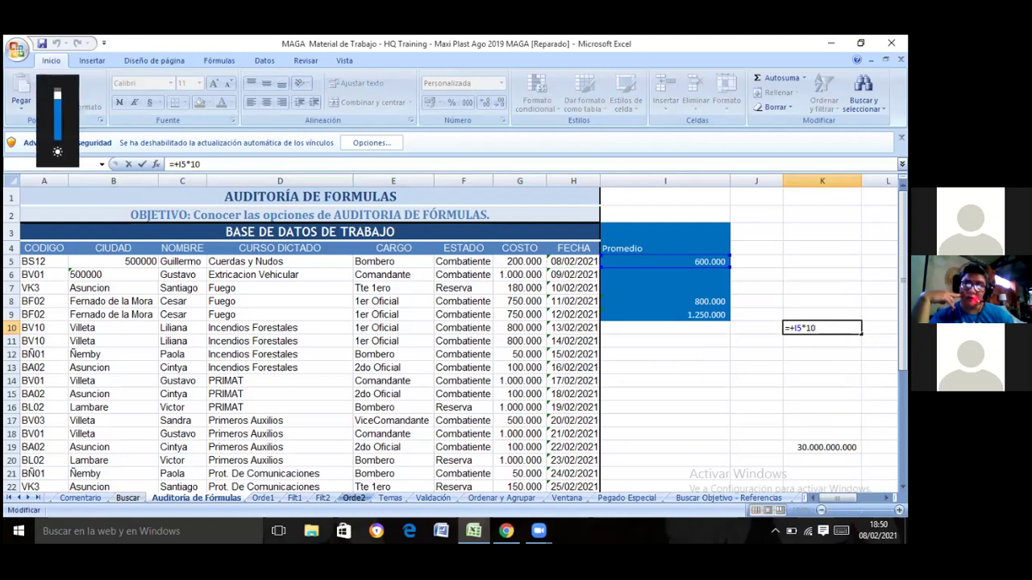
click(756, 368)
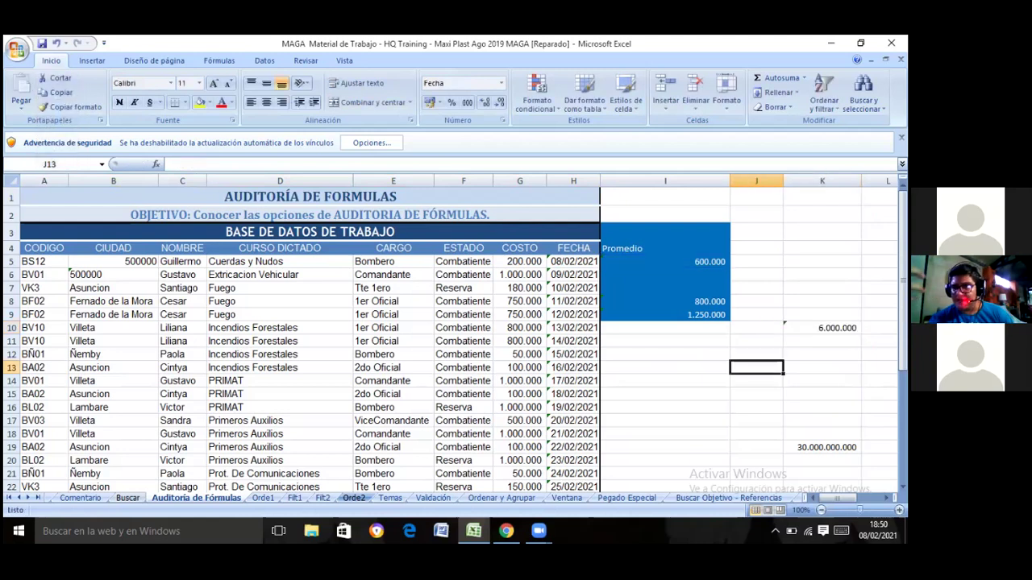
click(822, 328)
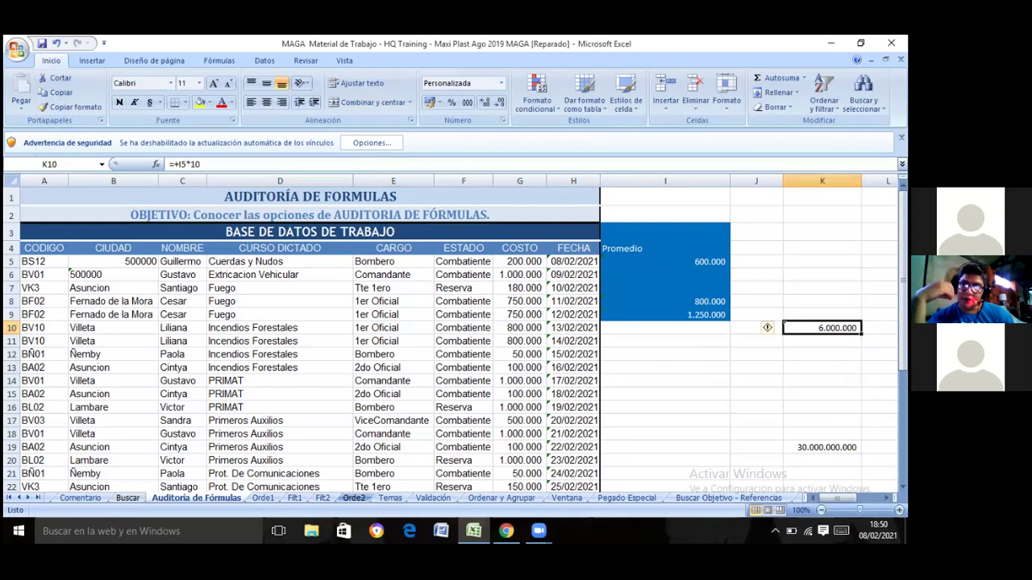
key(XF86MonBrightnessUp)
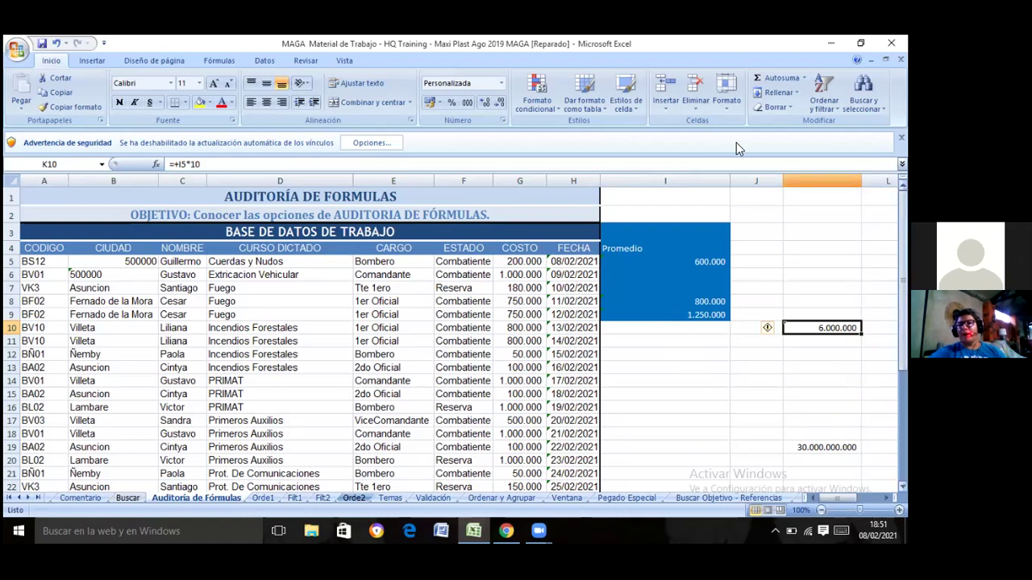
Switch the ribbon to the Fórmulas tab to reach the auditing tools.
click(218, 65)
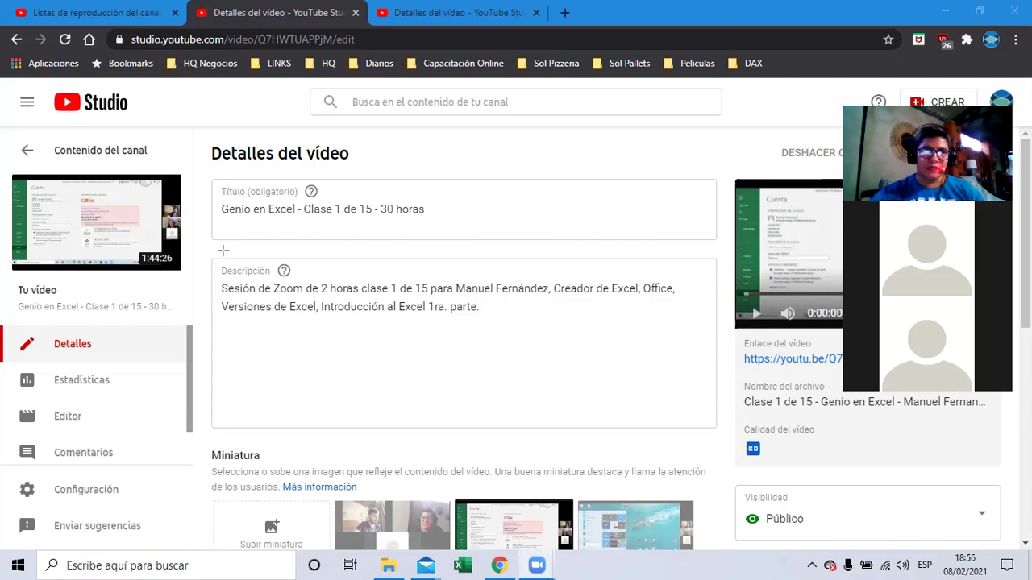
Draw a green annotation box around the video's Descripción field.
drag(207, 255, 690, 337)
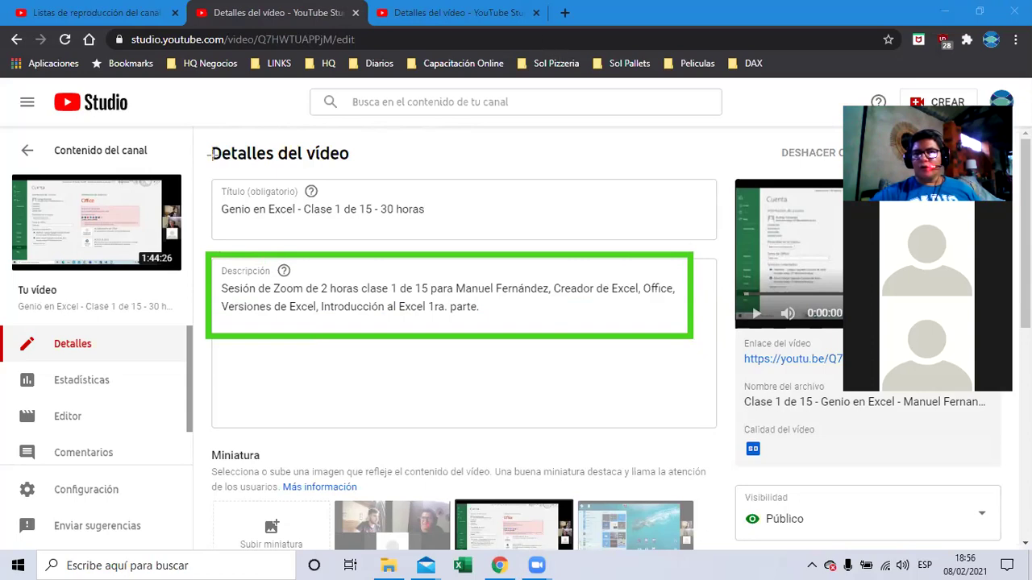
Draw a red annotation box around the video's Título field.
drag(204, 141, 467, 230)
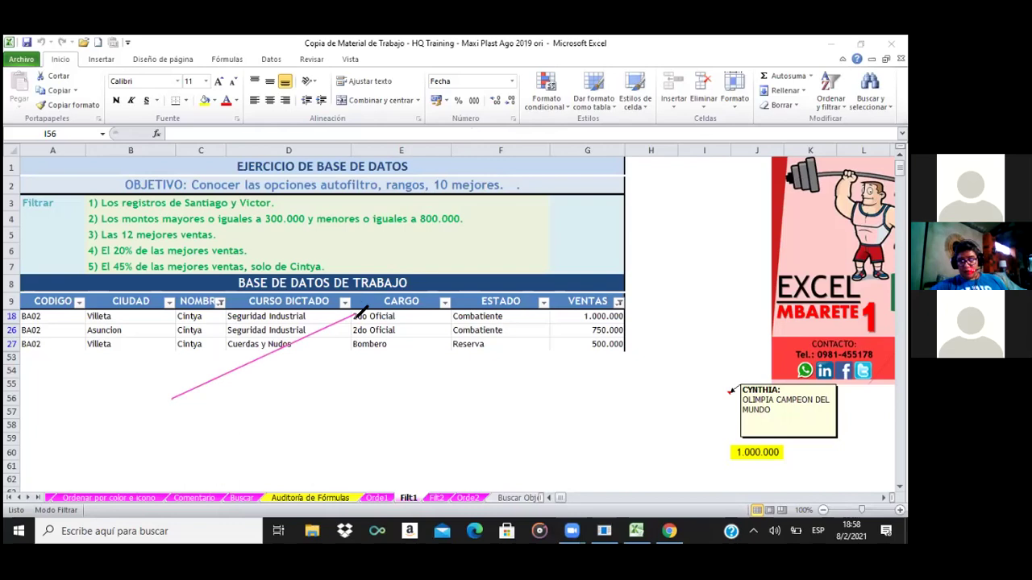
mouse_move(361, 311)
mouse_down()
mouse_move(401, 326)
mouse_move(417, 388)
mouse_up()
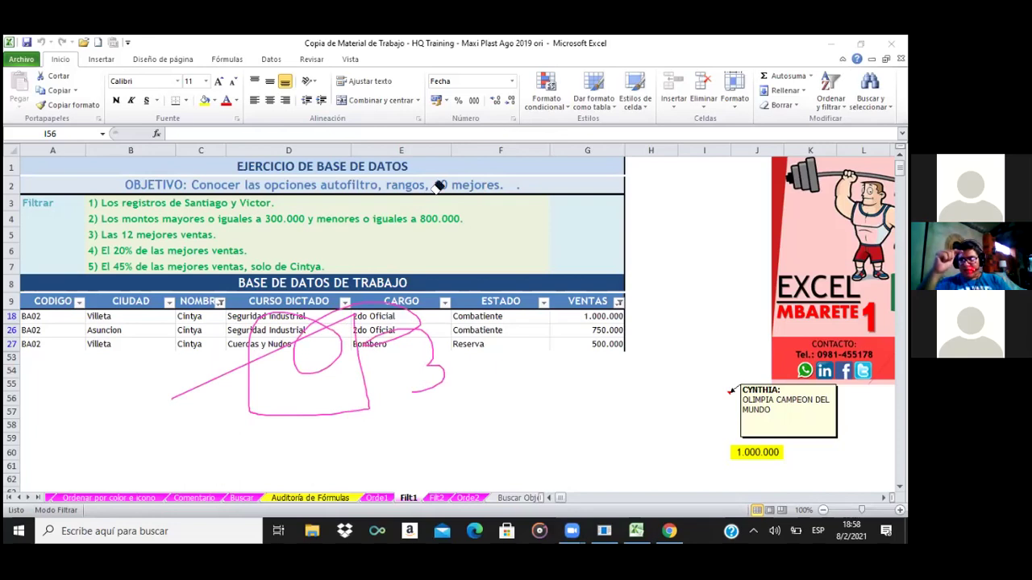
drag(424, 321, 305, 344)
click(345, 312)
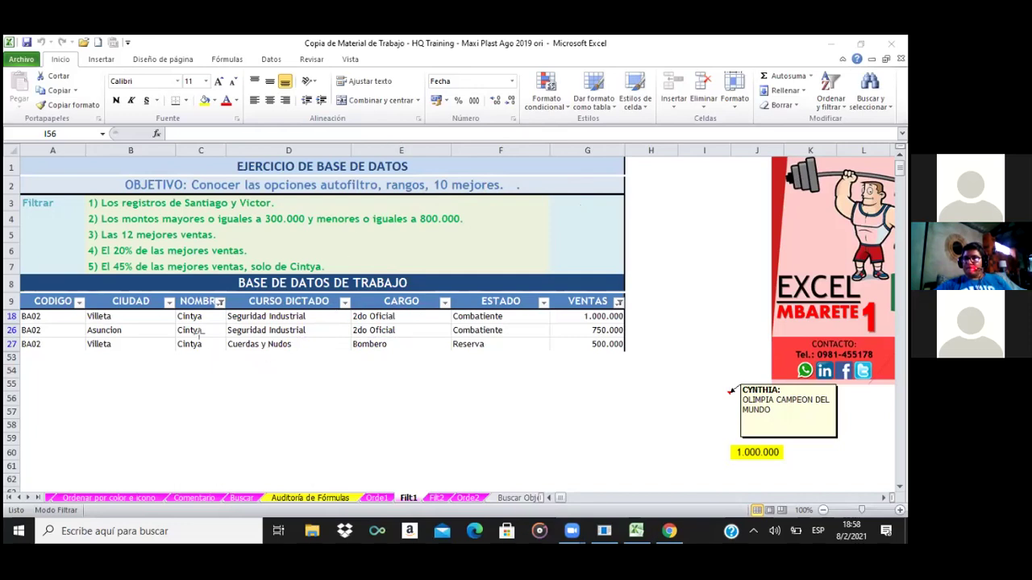
drag(219, 334, 537, 401)
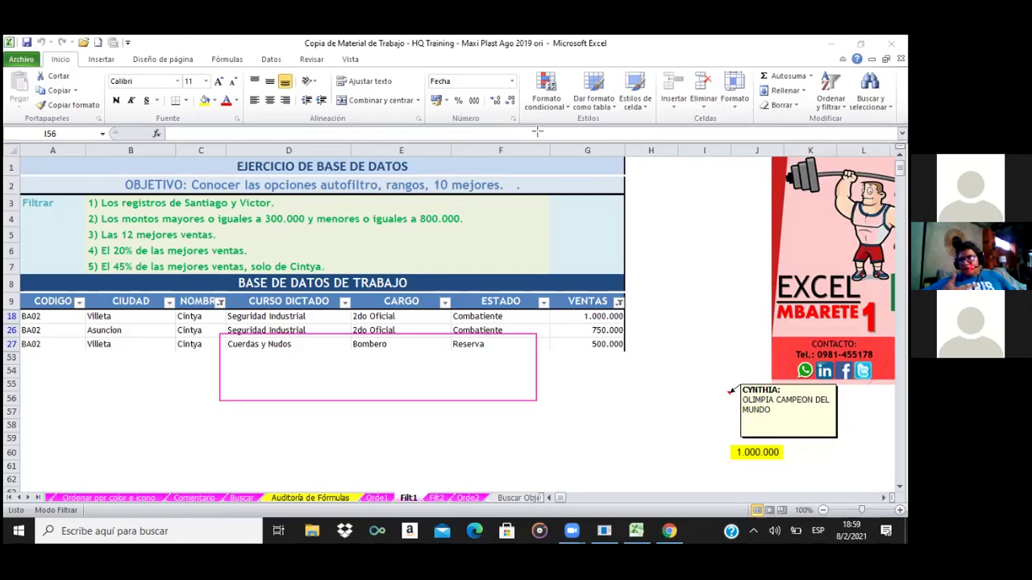
click(437, 334)
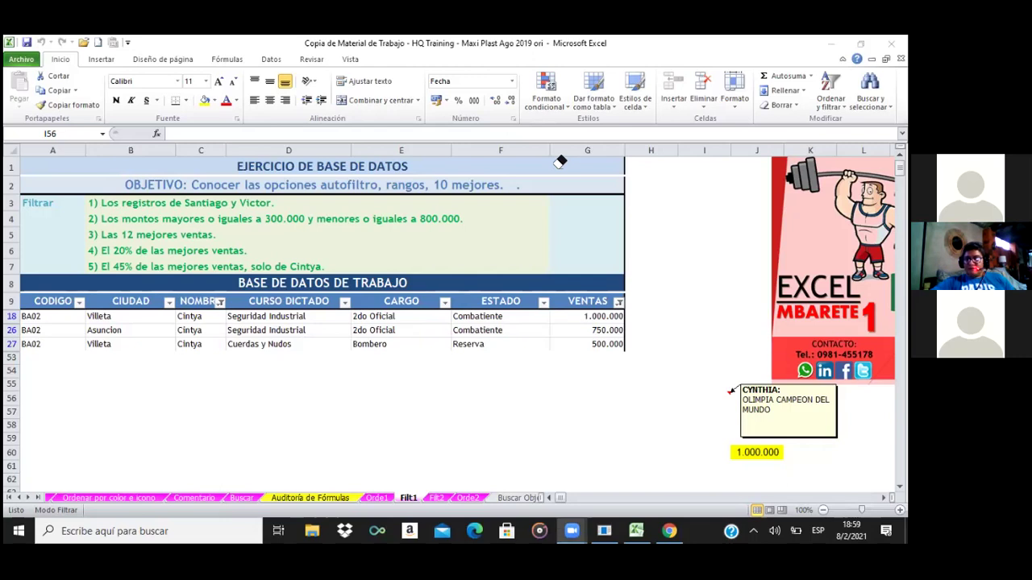
click(685, 105)
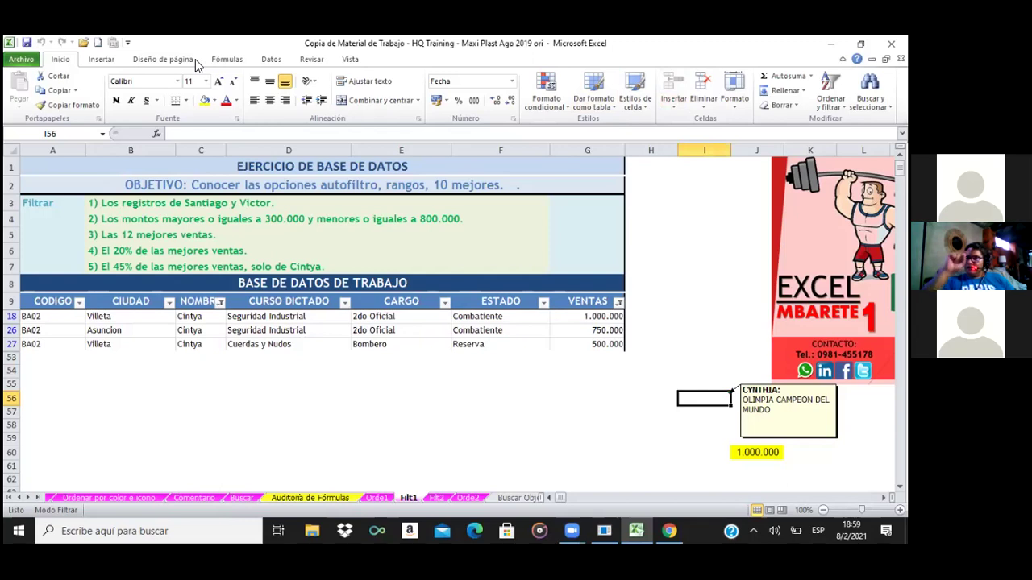
click(692, 235)
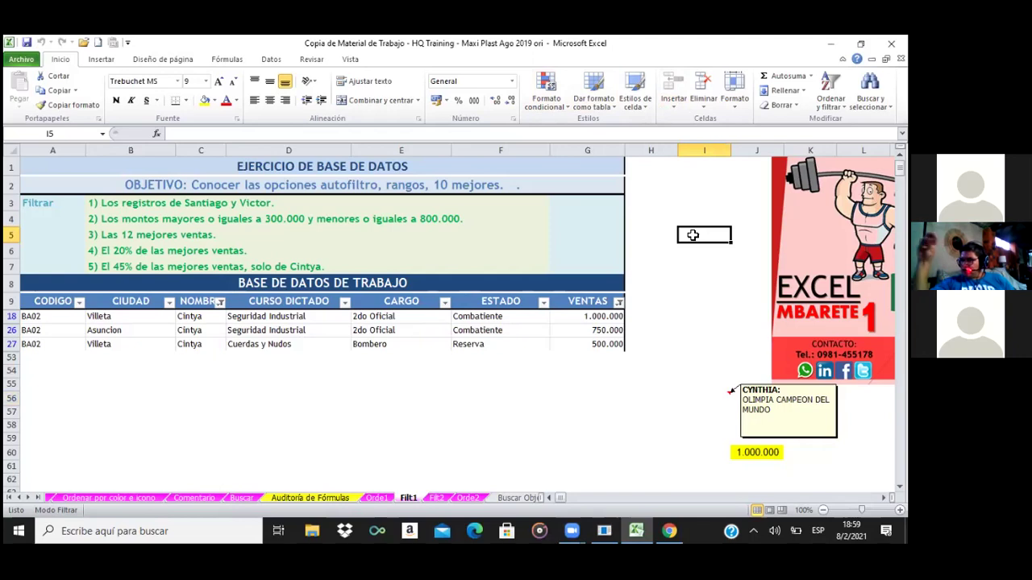
click(409, 373)
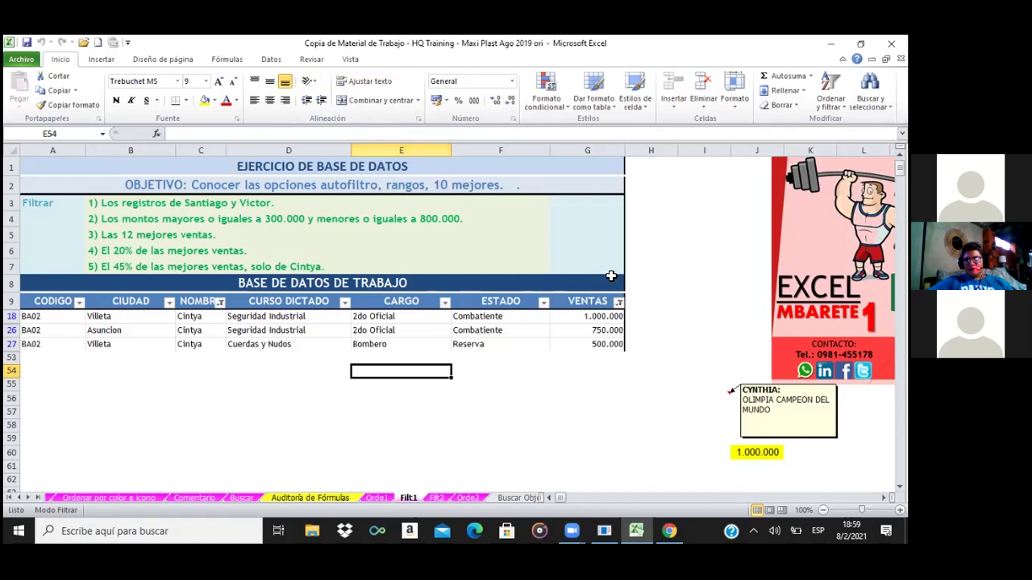
Switch to the Auditoría de Fórmulas sheet and select cell K10 with =I5*10.
click(335, 499)
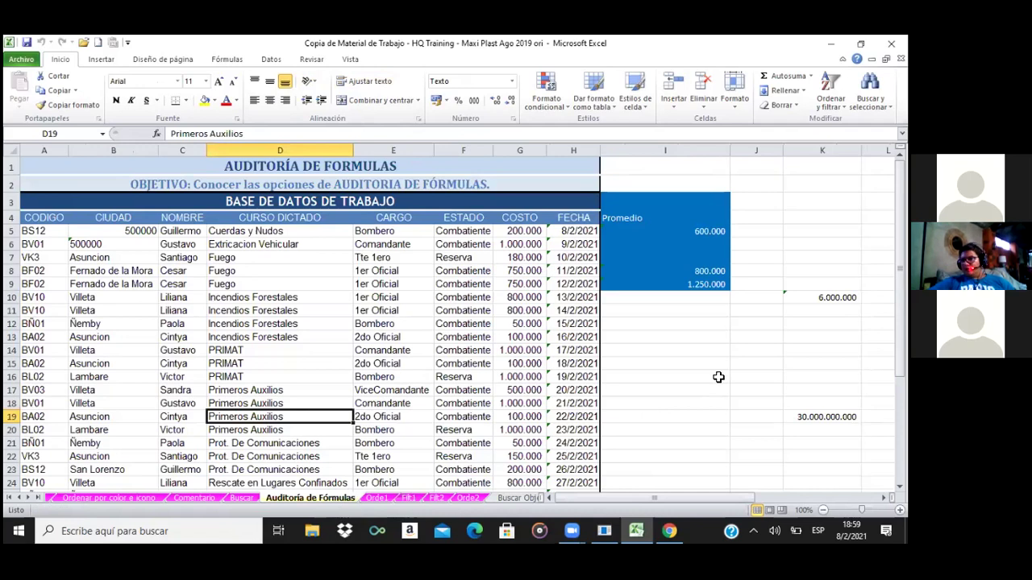
click(822, 297)
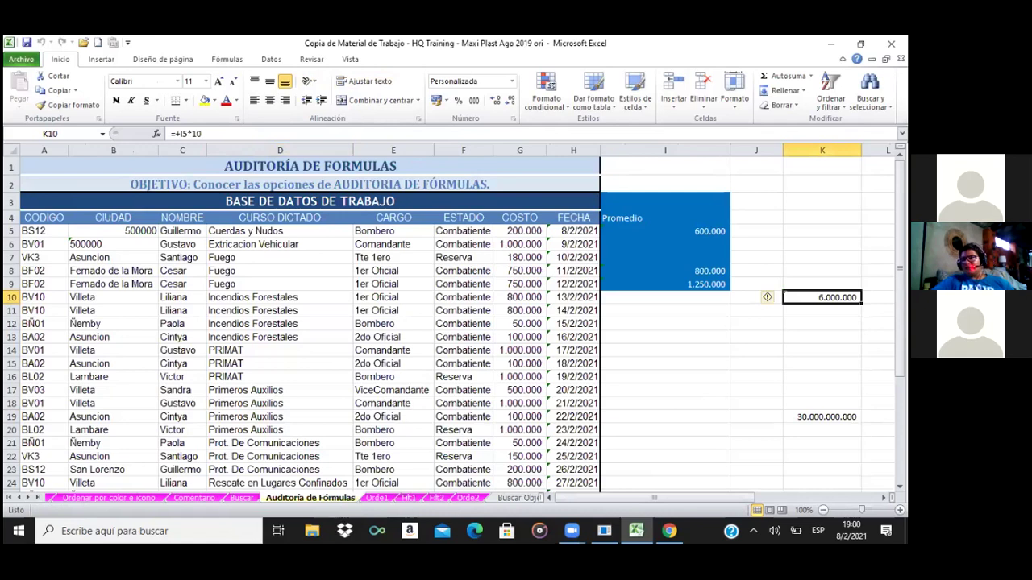
Run Rastrear precedentes from the Fórmulas tab to draw an arrow from I5 to K10.
click(228, 60)
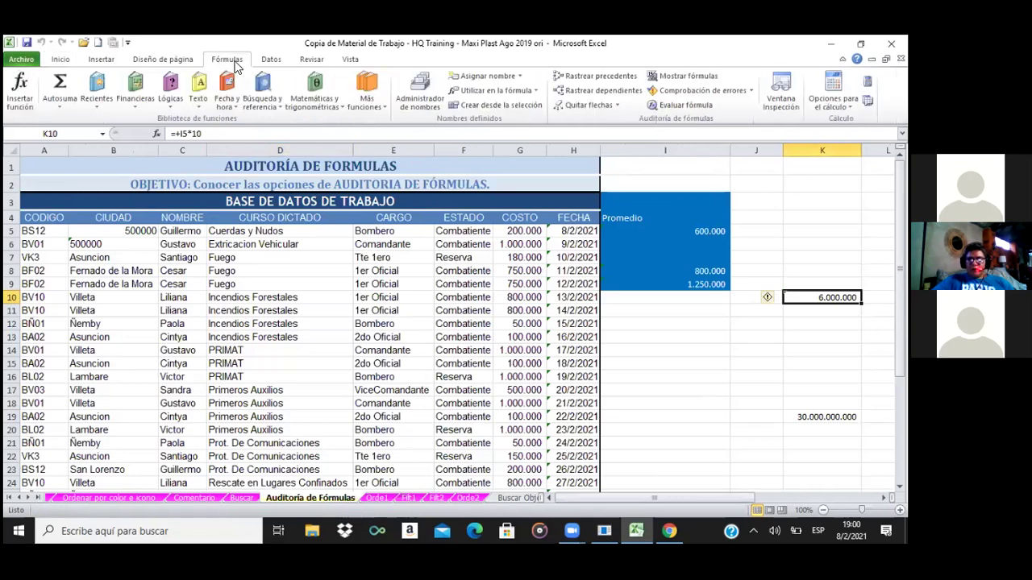
click(621, 75)
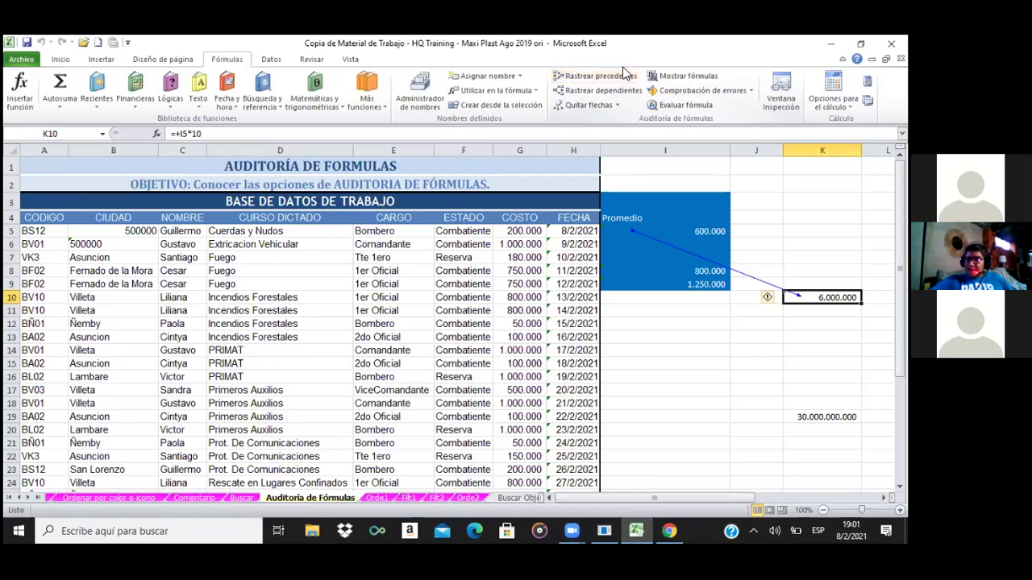
Trace K10's precedents two more levels back, through G5 and G6 to B5 and B6.
click(609, 83)
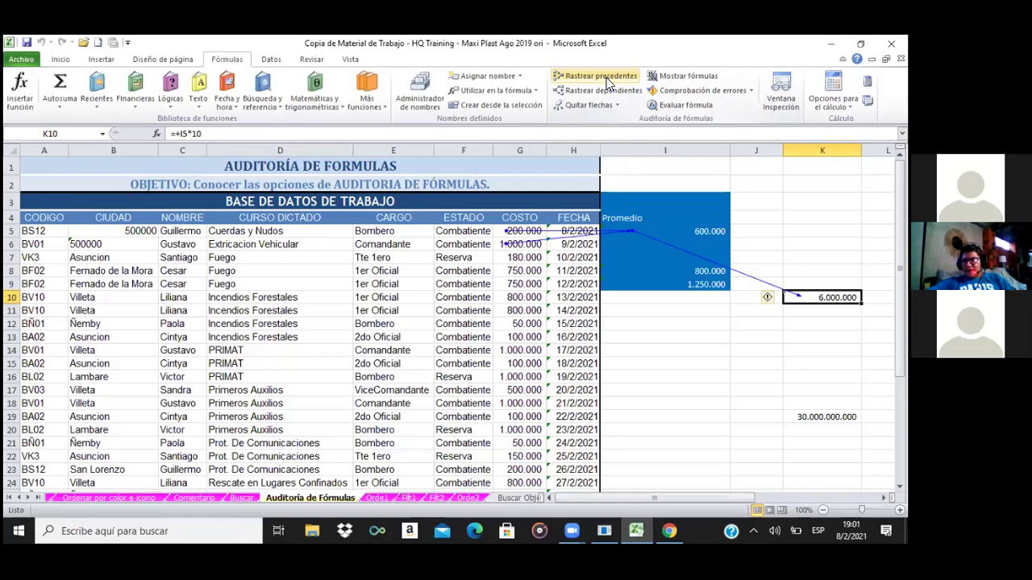
click(608, 78)
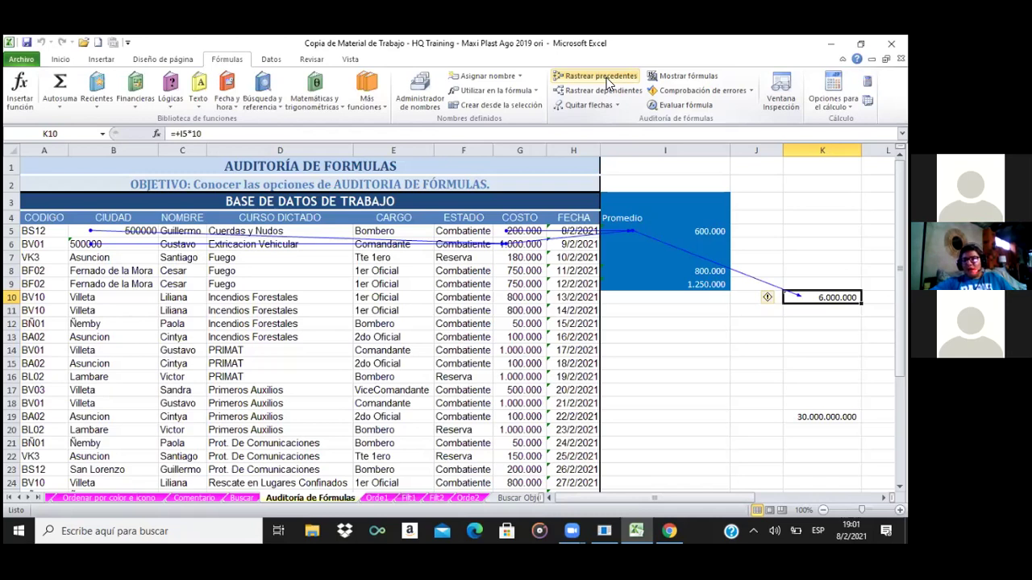
click(608, 83)
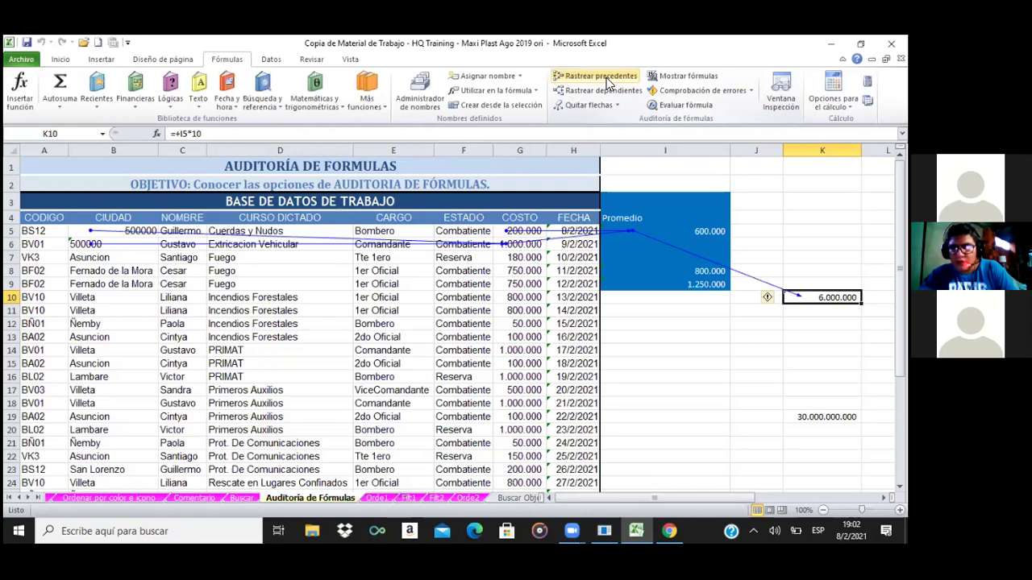
Trace K10's dependents to N3, then one level further to N7 and N12.
click(608, 91)
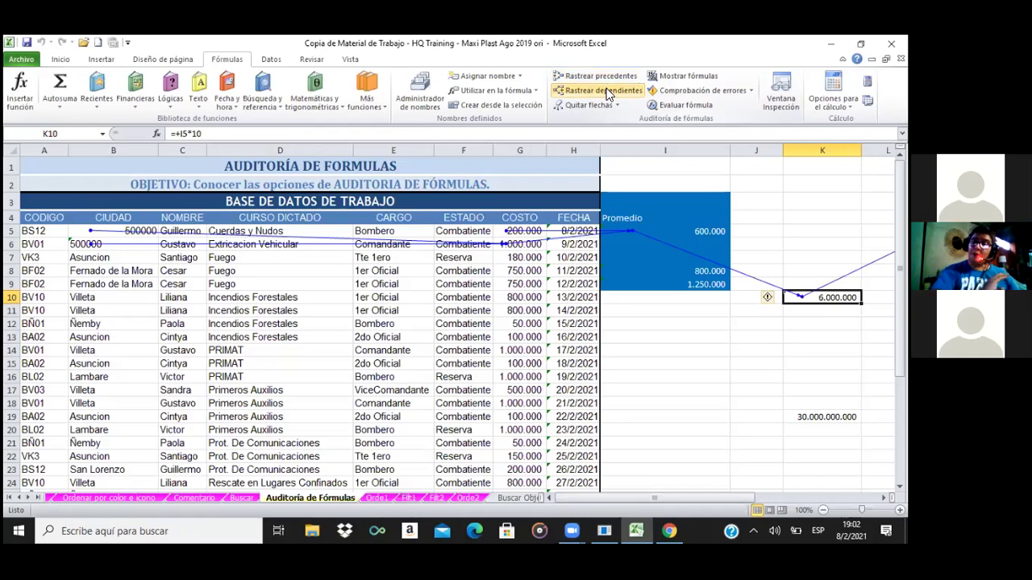
scroll(456, 318, right, 1)
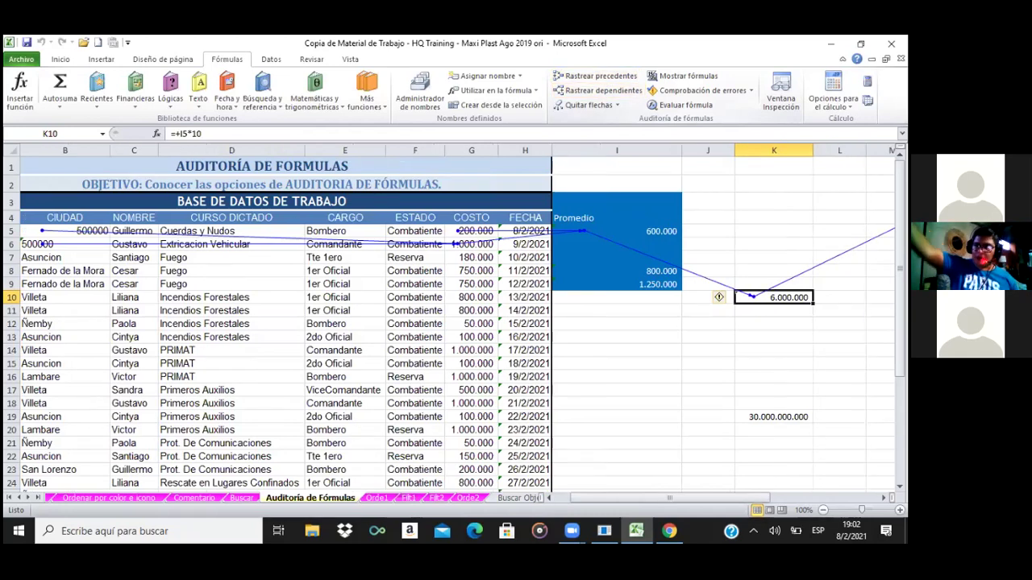
scroll(455, 319, right, 2)
scroll(456, 318, right, 1)
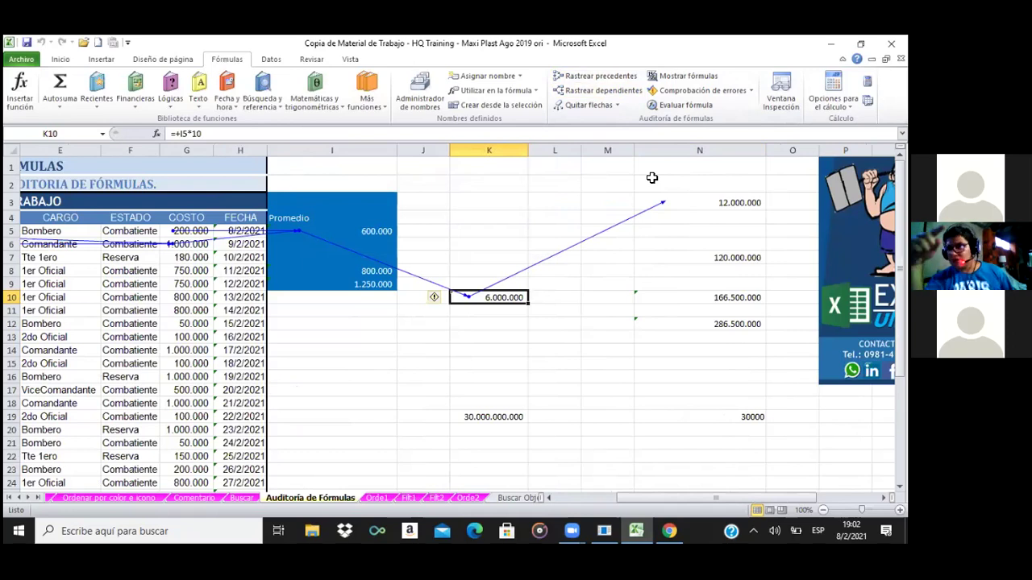
click(634, 93)
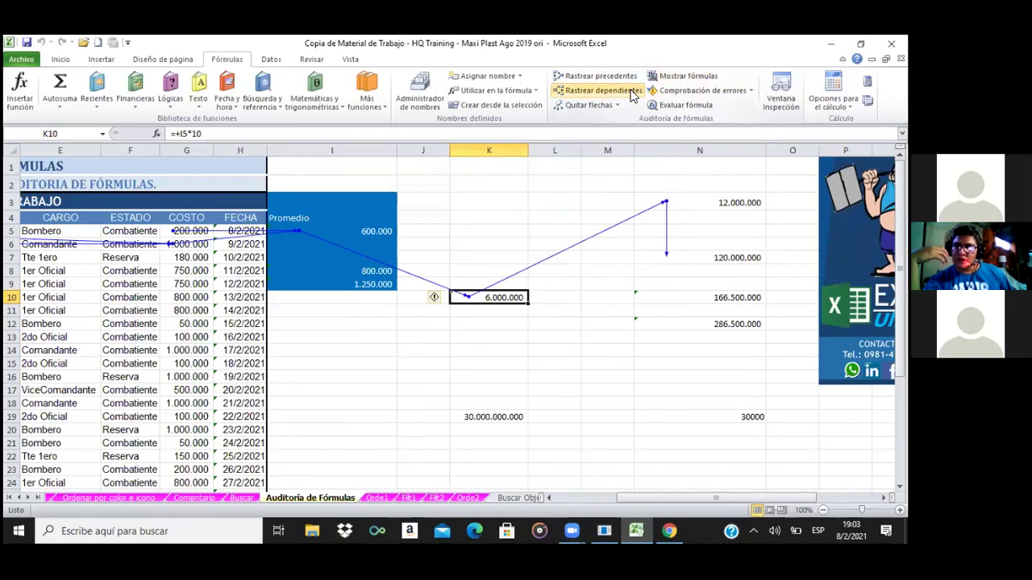
click(633, 93)
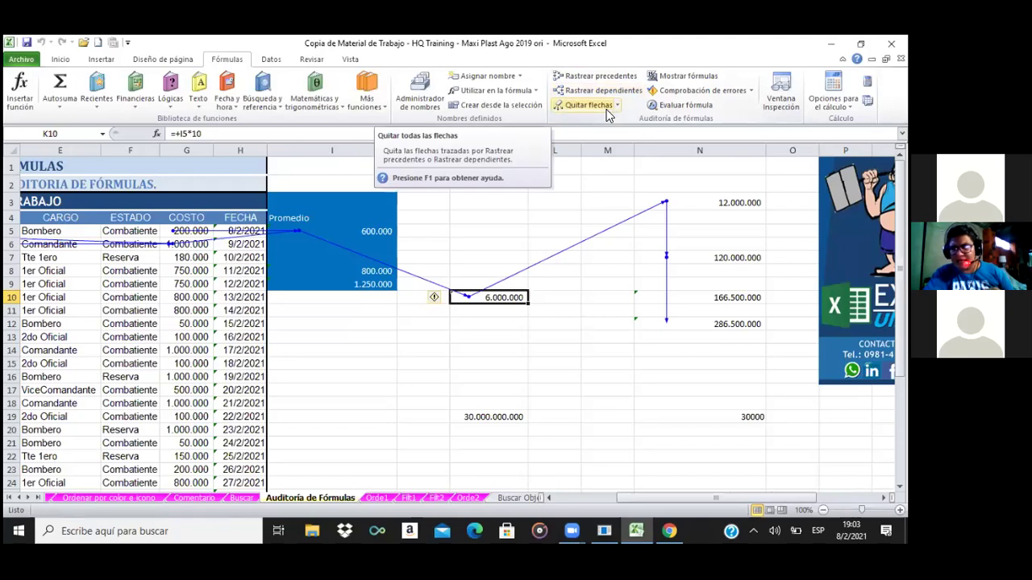
Clear all trace arrows, then redraw K10's two precedent levels and its dependents to N3, N7 and N12.
click(617, 106)
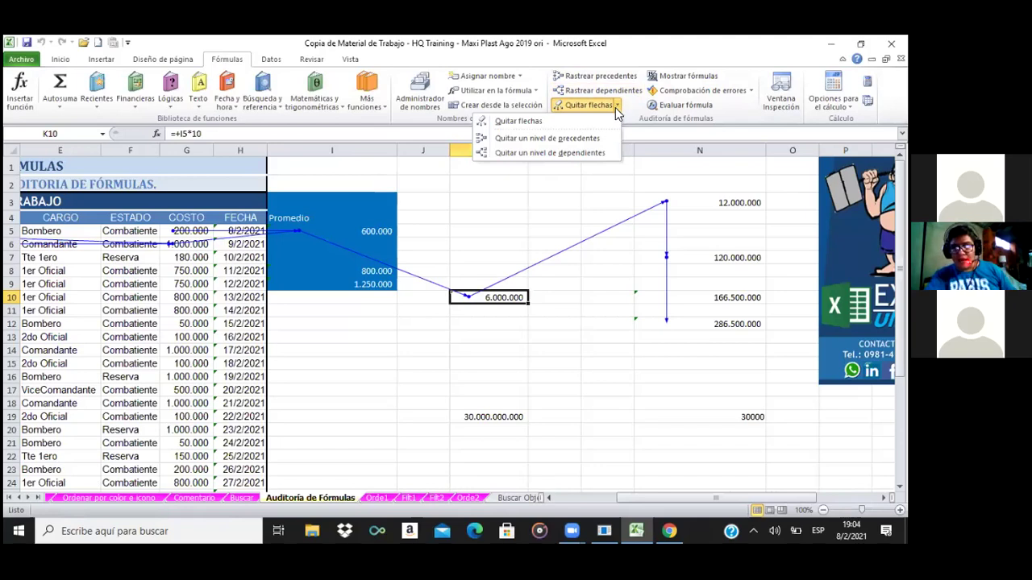
click(508, 121)
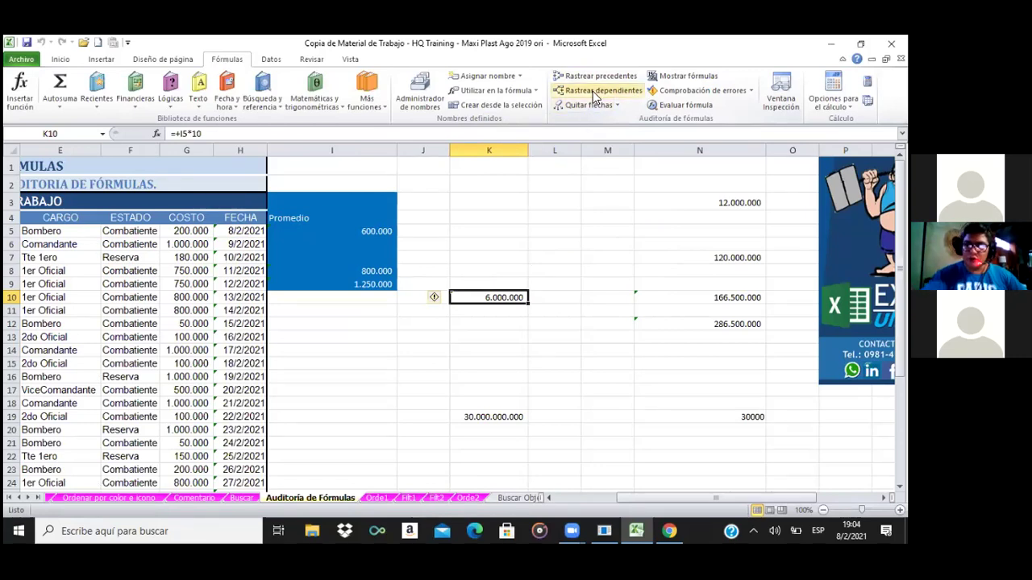
click(601, 80)
click(599, 84)
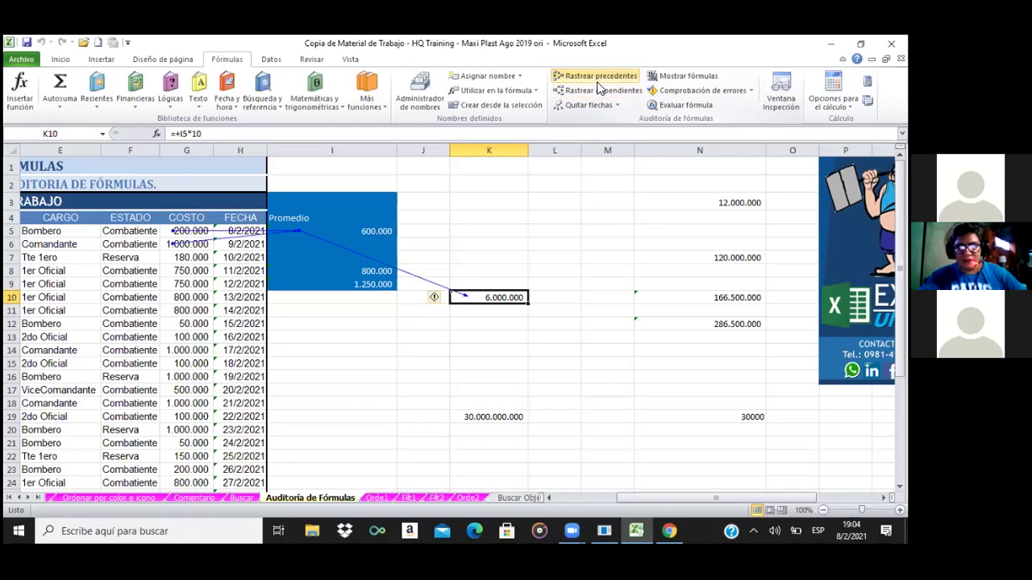
click(600, 90)
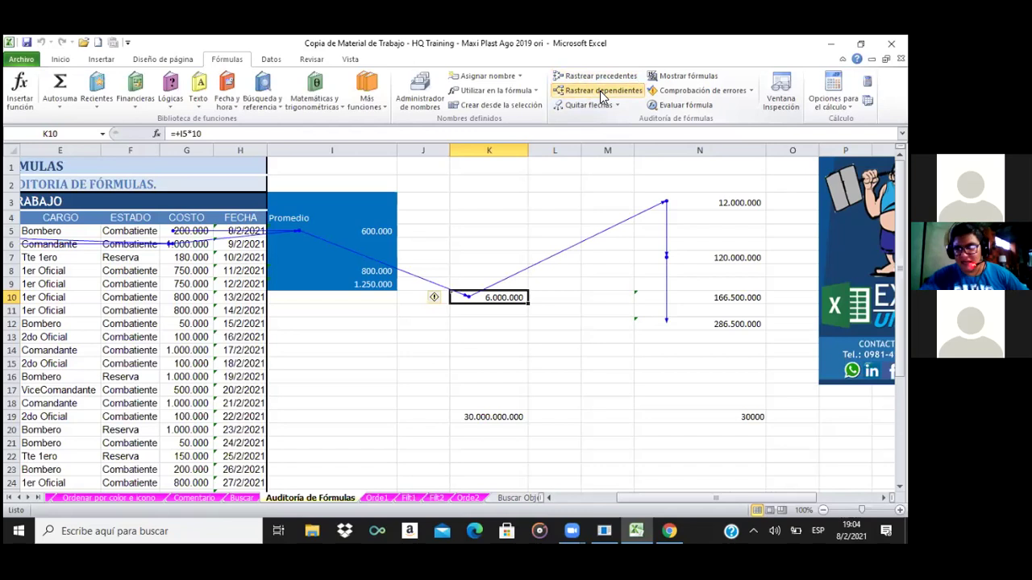
Remove K10's outermost precedent level with Quitar un nivel de precedentes.
click(617, 105)
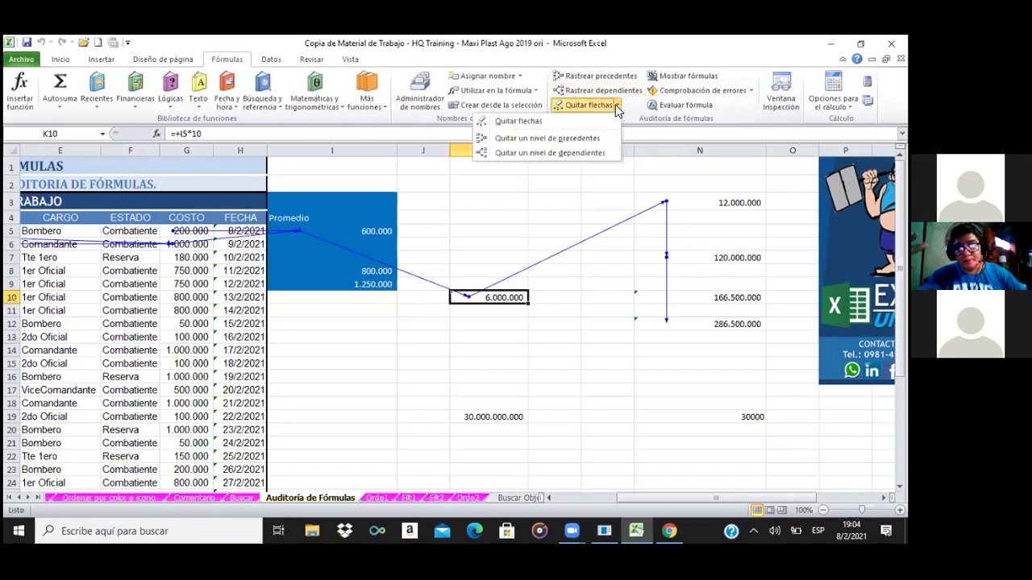
click(589, 141)
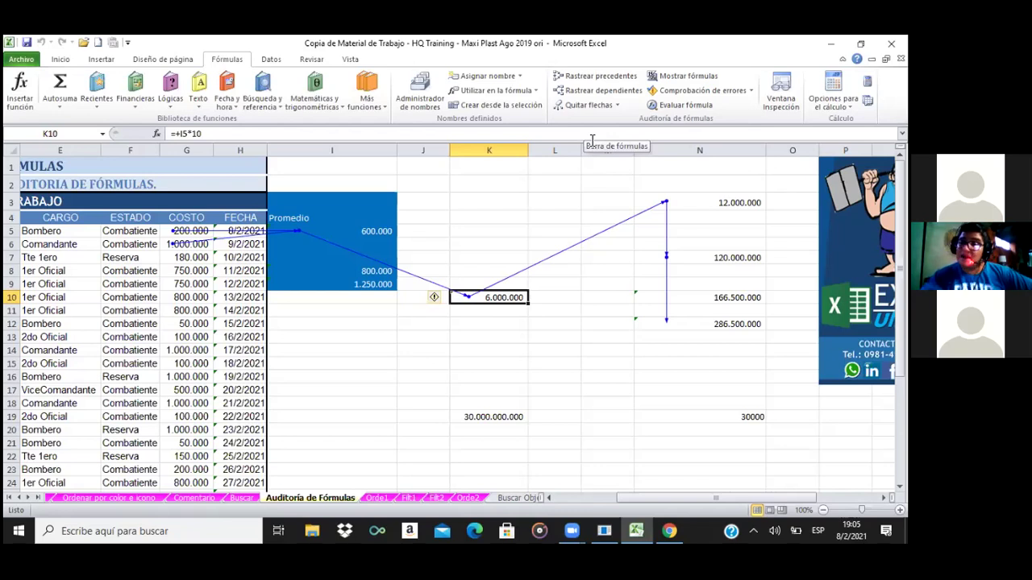
click(617, 106)
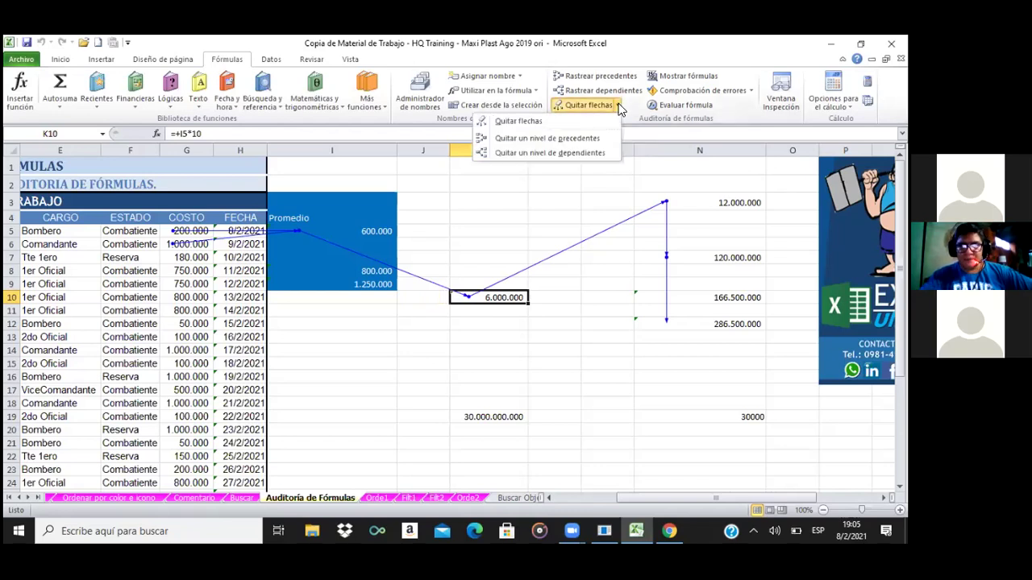
click(593, 140)
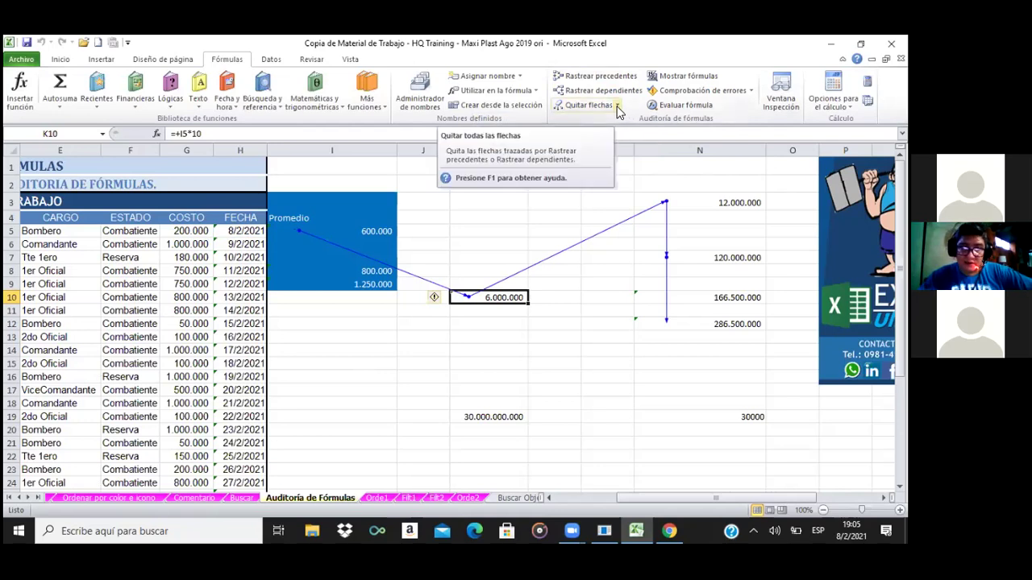
Remove the last precedent level, dropping the I5 arrow into K10.
click(617, 105)
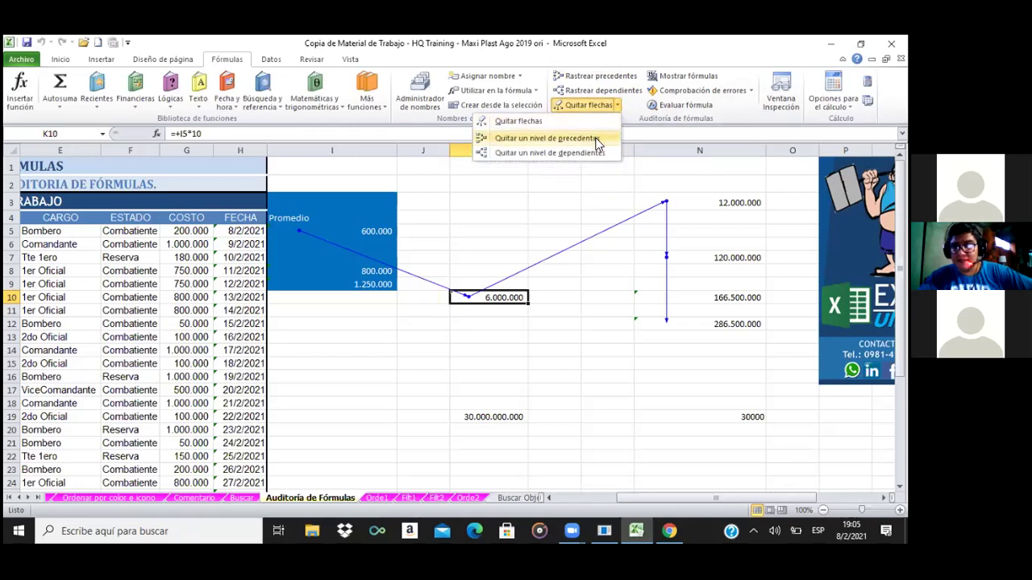
click(597, 139)
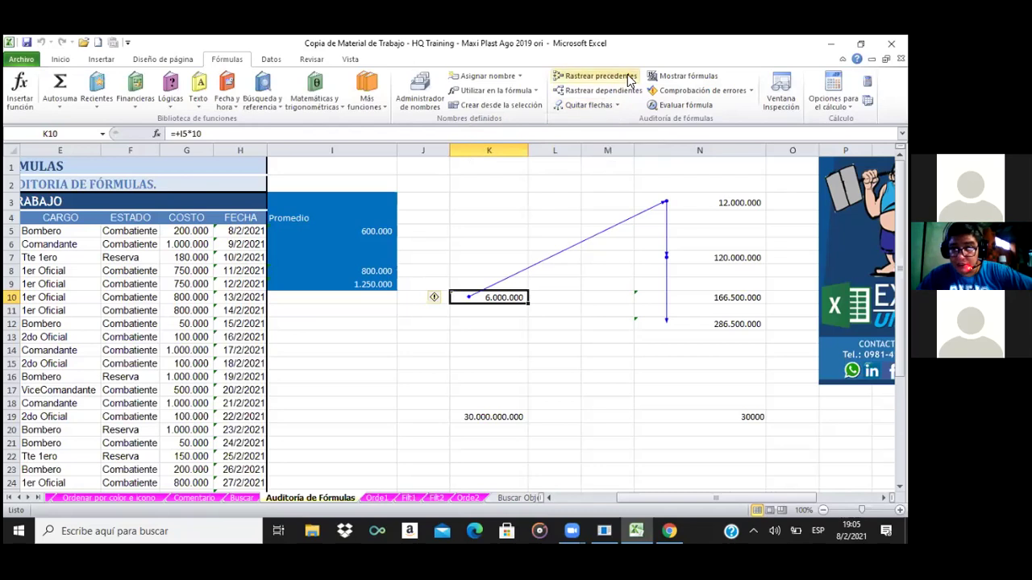
click(615, 106)
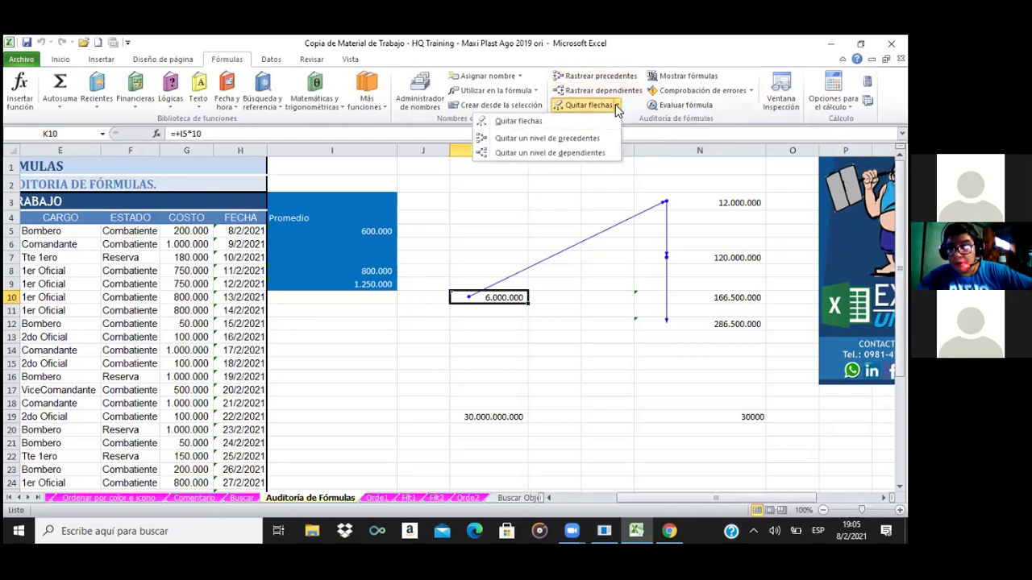
click(589, 138)
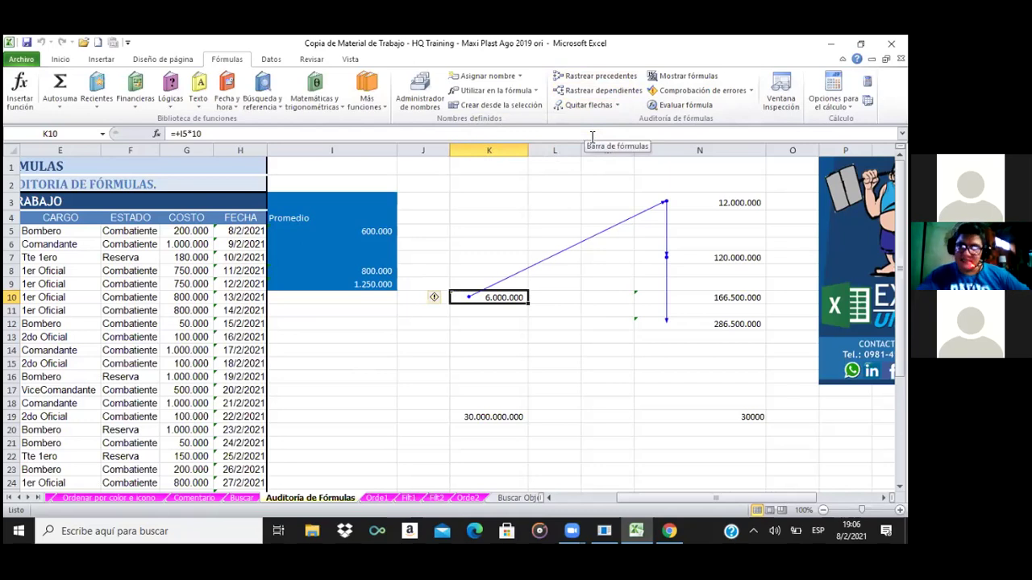
Remove one level of K10's dependent arrows, then try the same removal from L3.
click(617, 105)
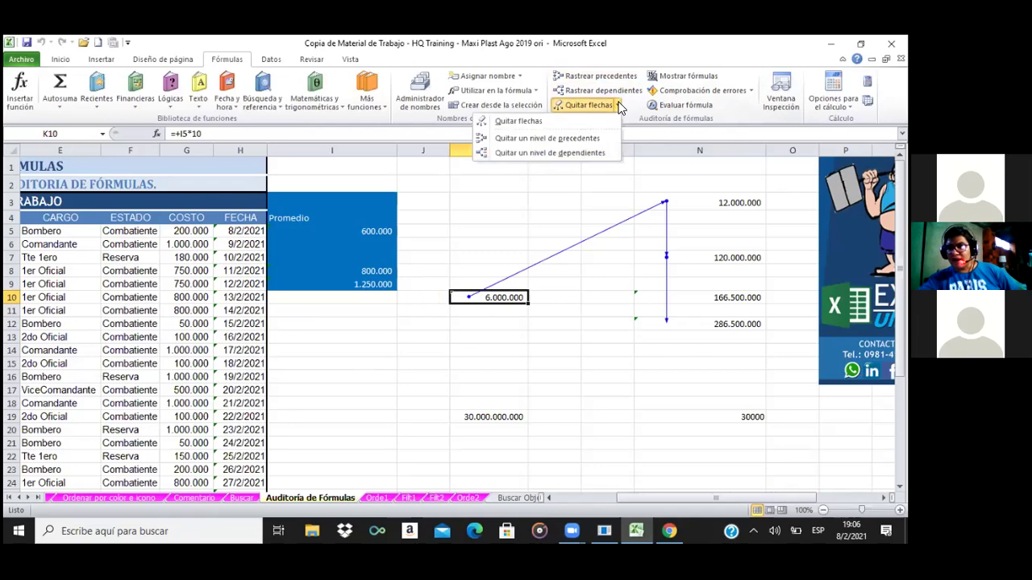
click(591, 153)
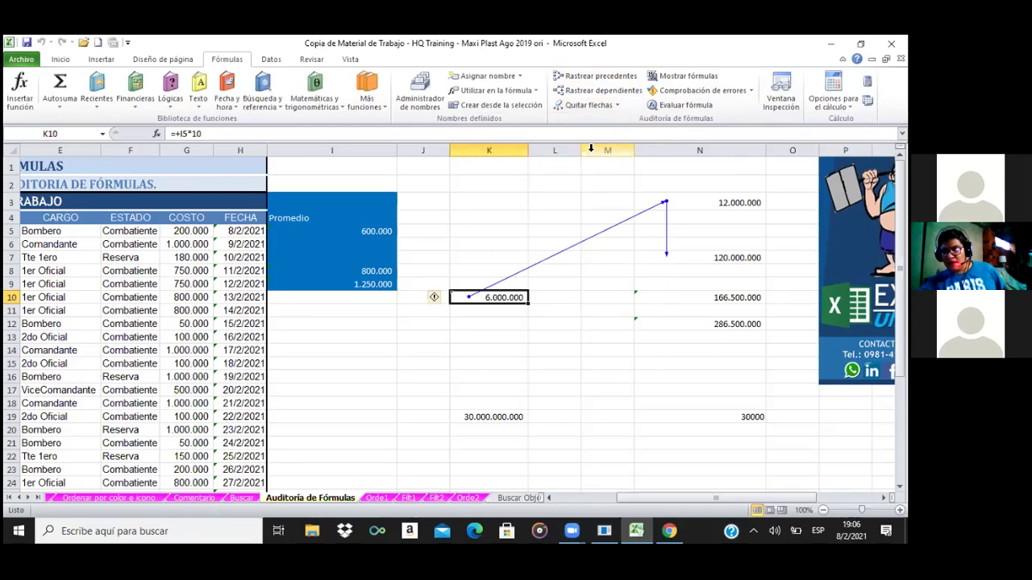
click(591, 148)
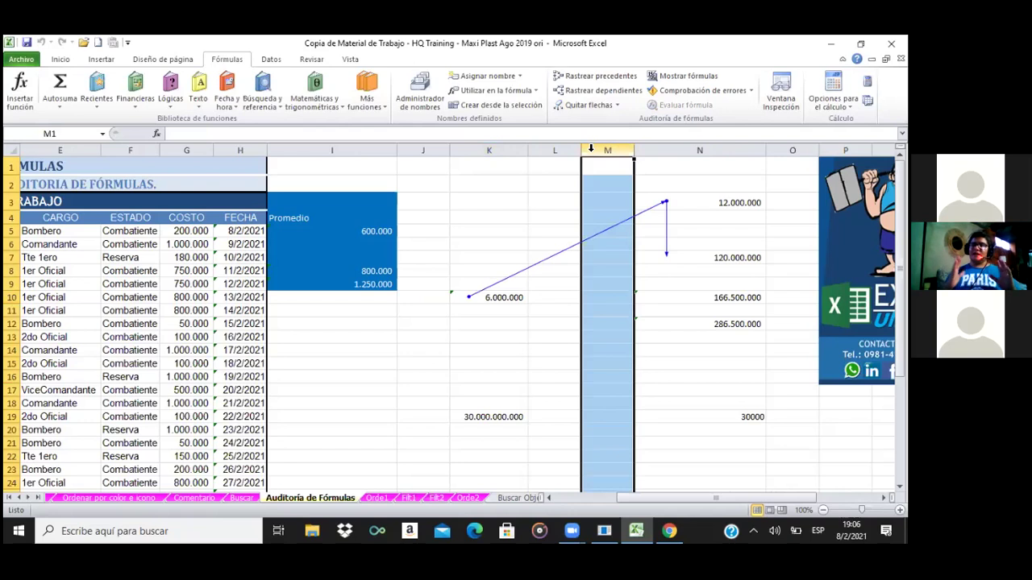
click(545, 198)
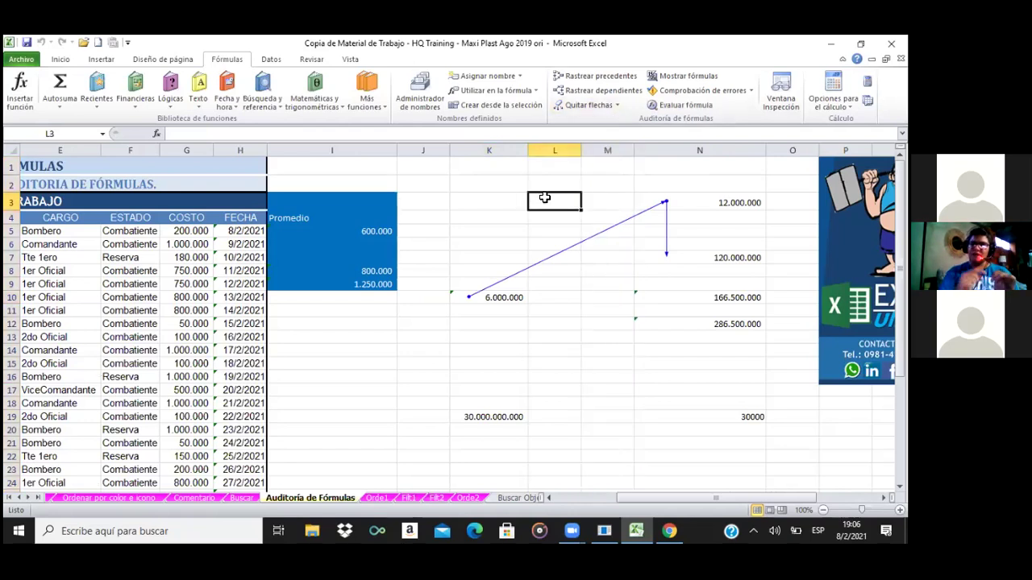
click(616, 106)
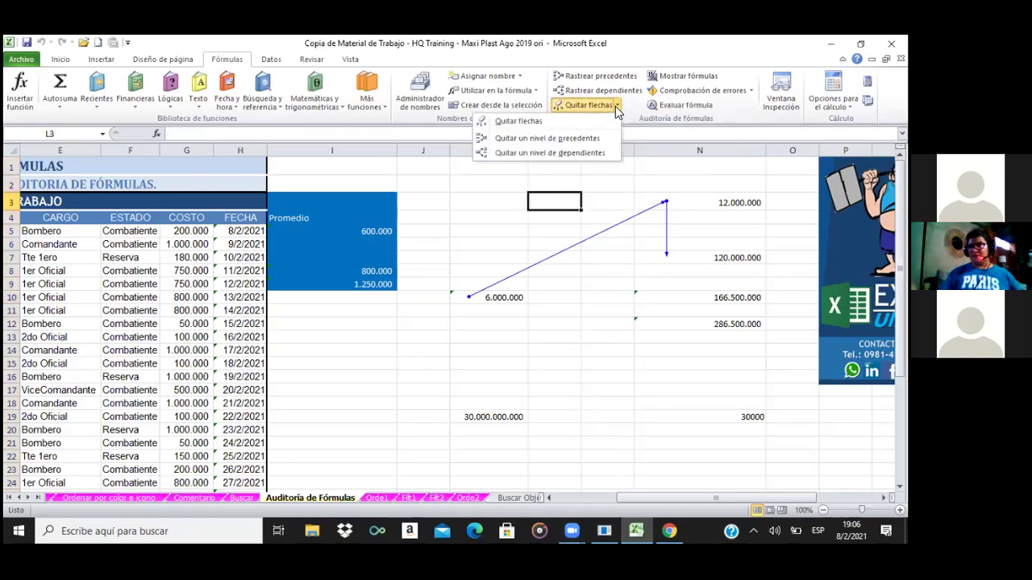
click(600, 153)
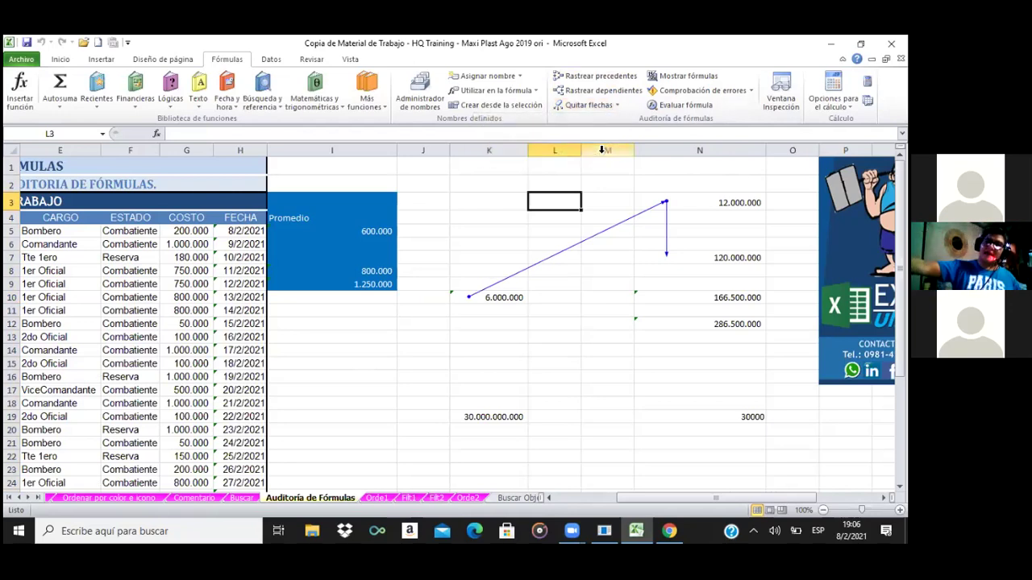
Reselect K10 and remove its remaining dependent levels until no arrows are left.
click(502, 297)
click(616, 105)
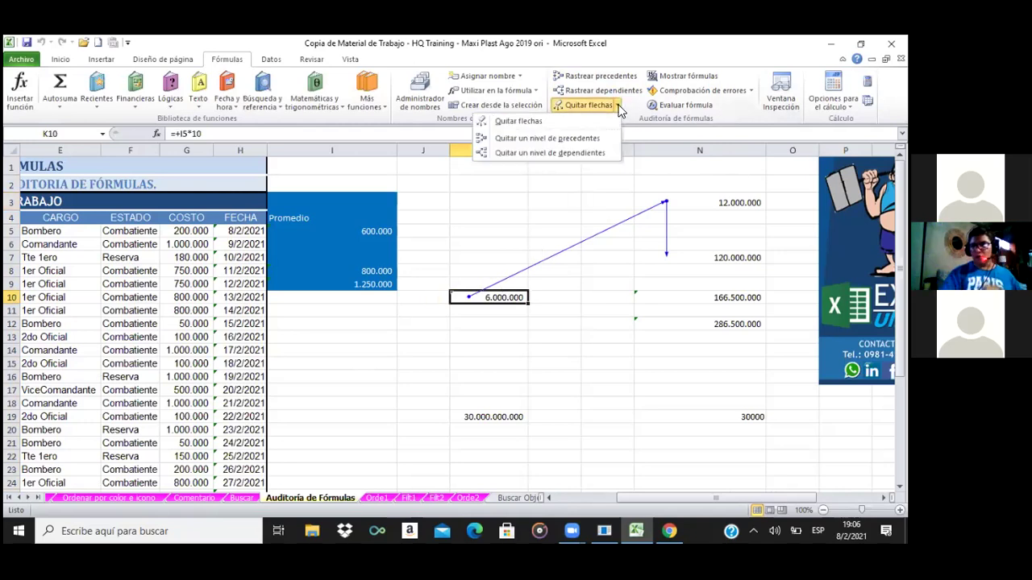
click(601, 152)
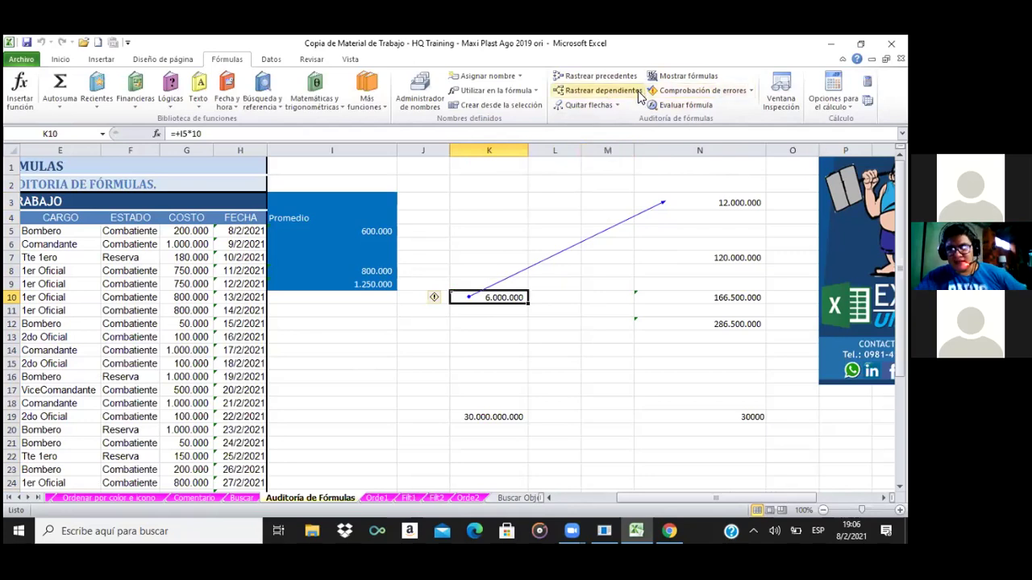
click(618, 106)
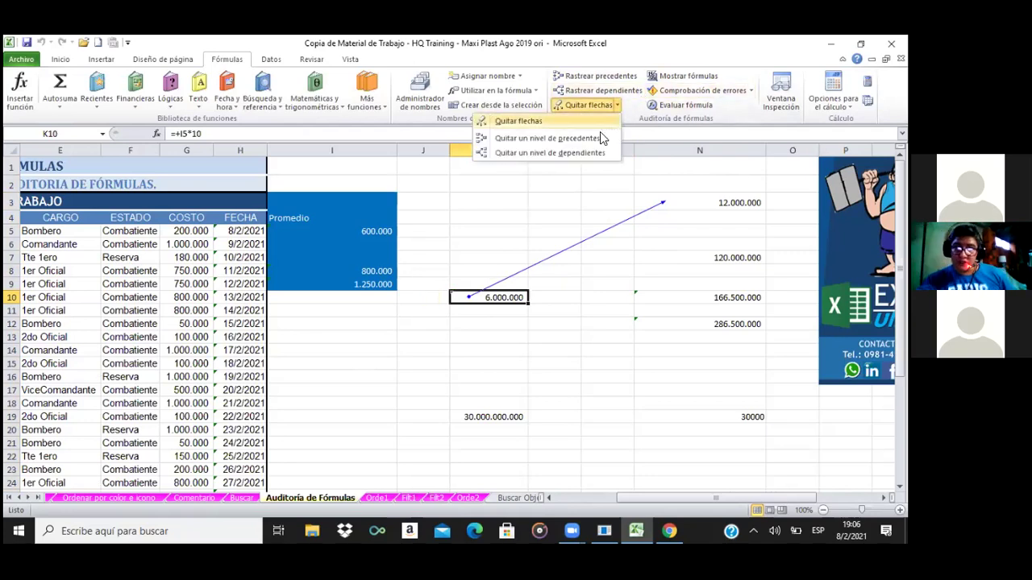
click(598, 153)
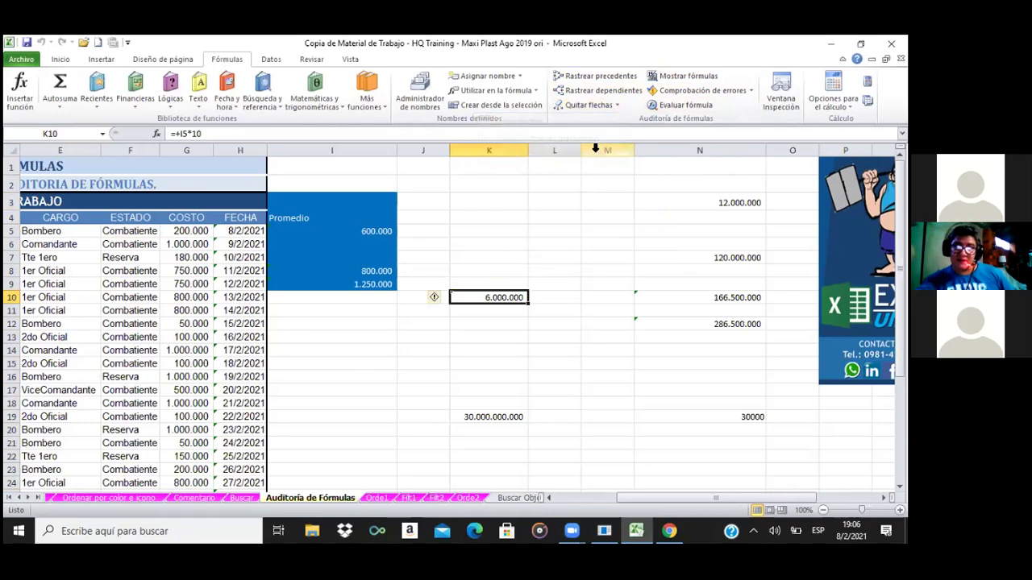
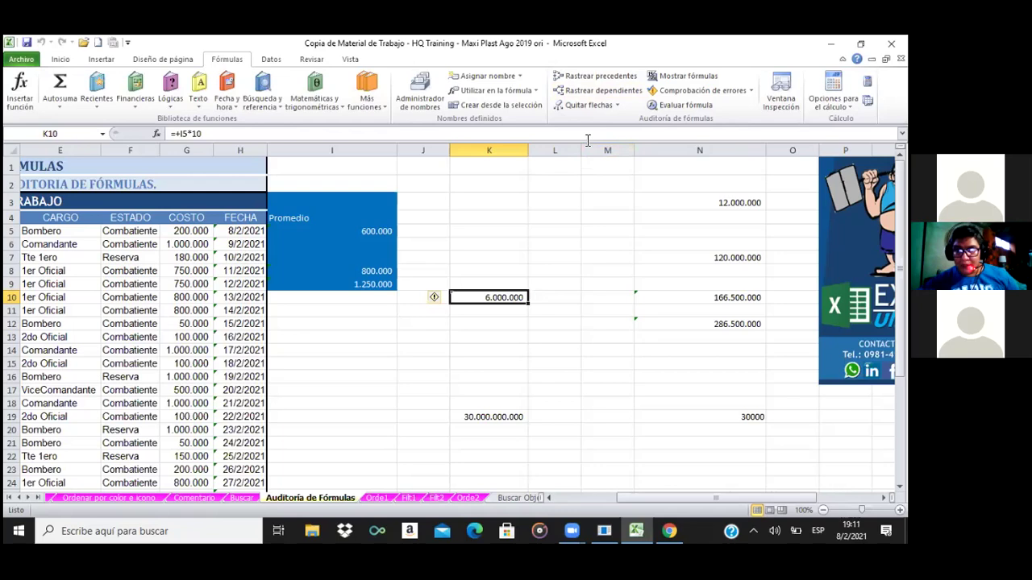
Turn on Mostrar fórmulas so cells show formulas like =HOY() and =+H5+1 instead of results.
click(300, 220)
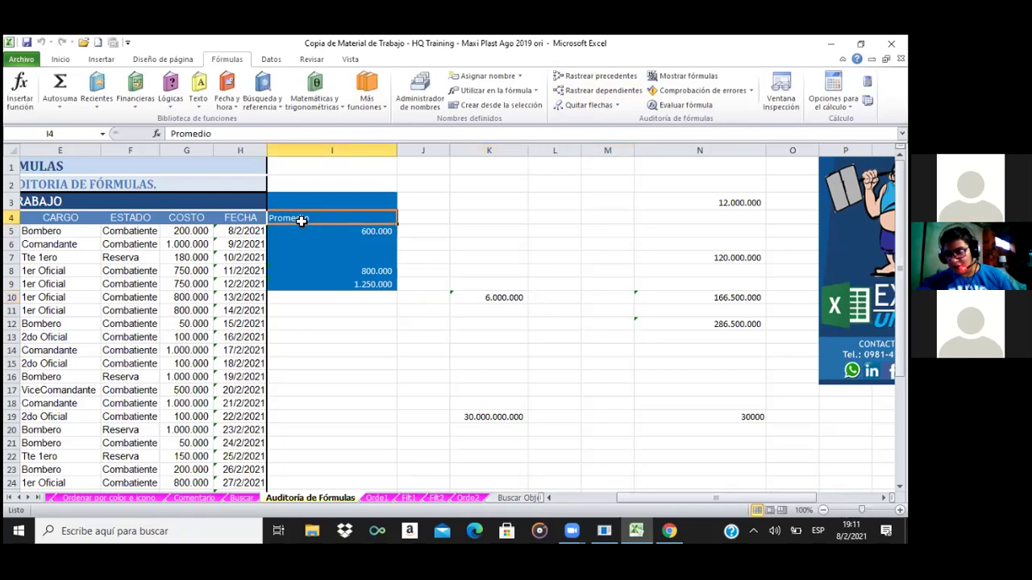
click(487, 241)
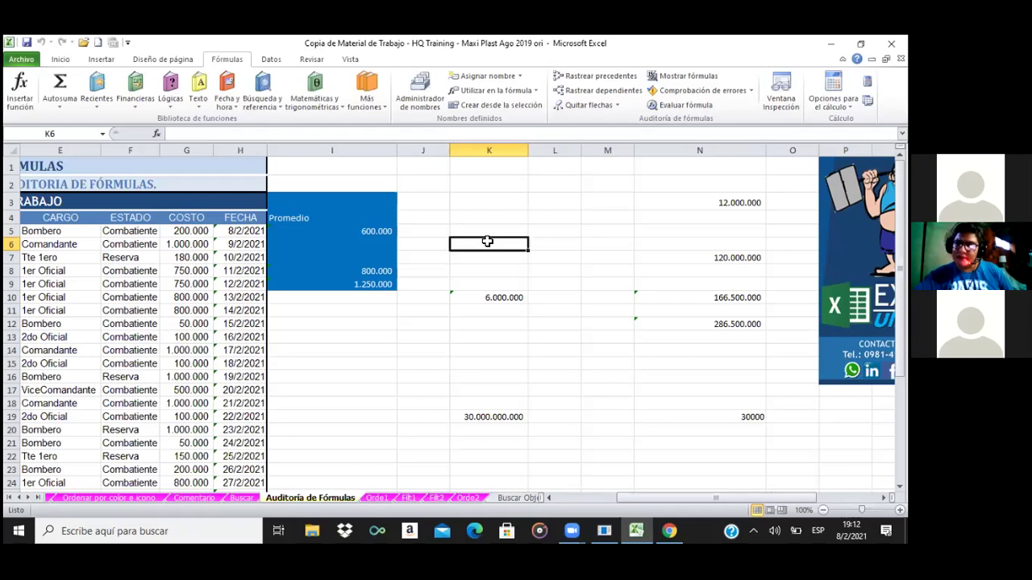
click(696, 75)
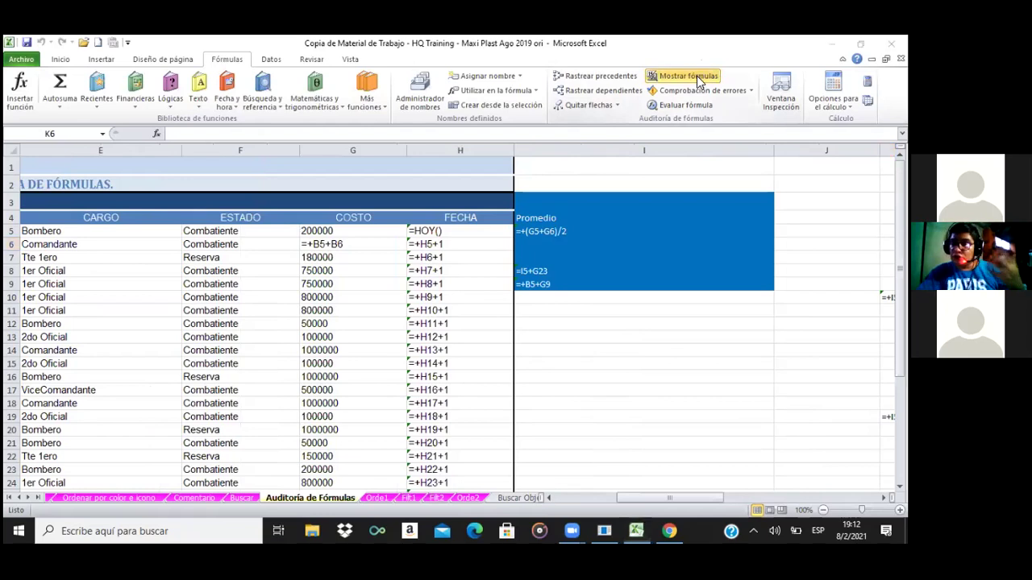
scroll(686, 417, down, 8)
key(super+a)
click(603, 365)
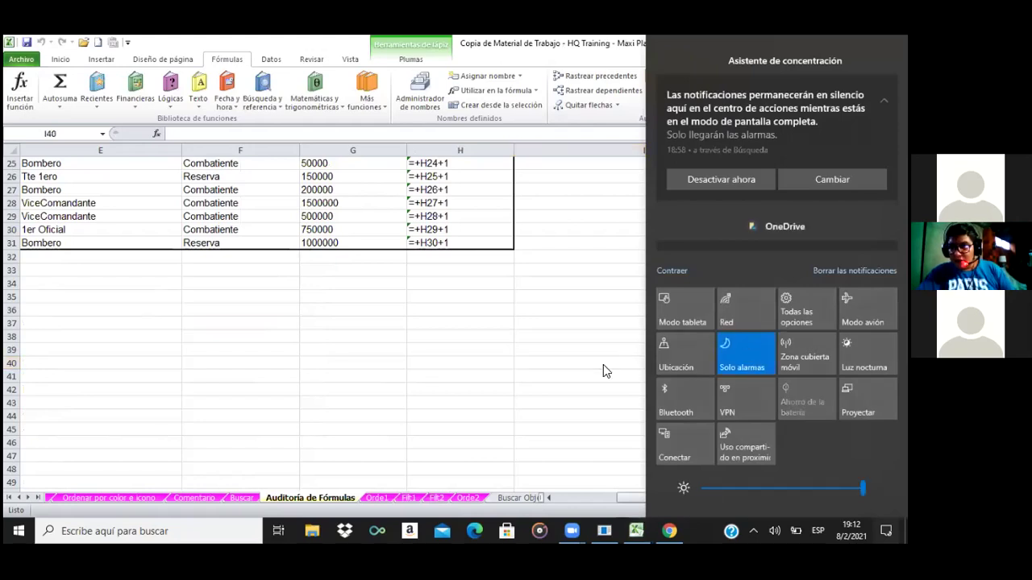
click(603, 364)
scroll(603, 364, left, 3)
scroll(603, 364, right, 3)
scroll(604, 366, right, 2)
scroll(604, 366, up, 2)
scroll(604, 367, up, 1)
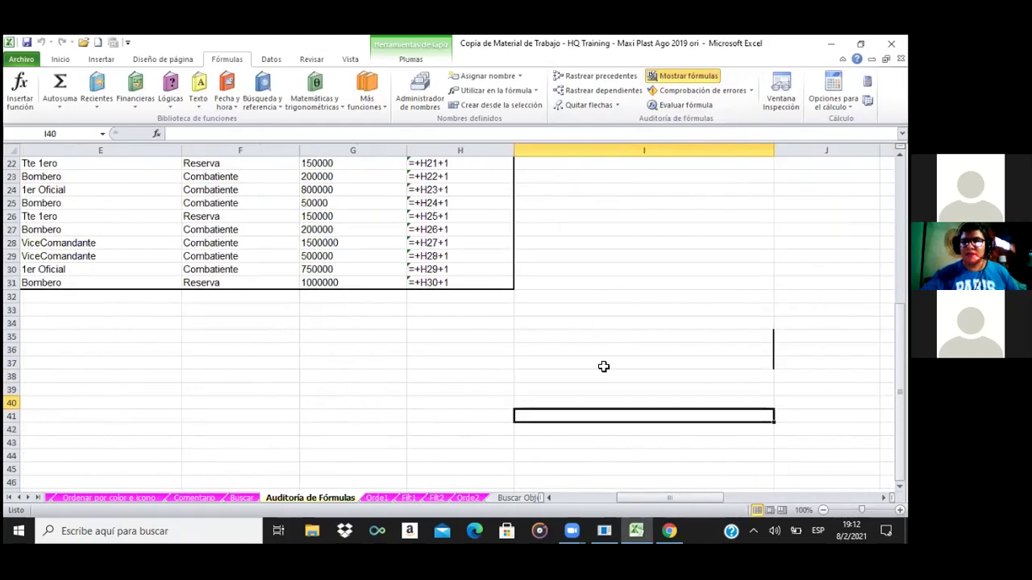
scroll(604, 366, up, 1)
scroll(603, 367, up, 1)
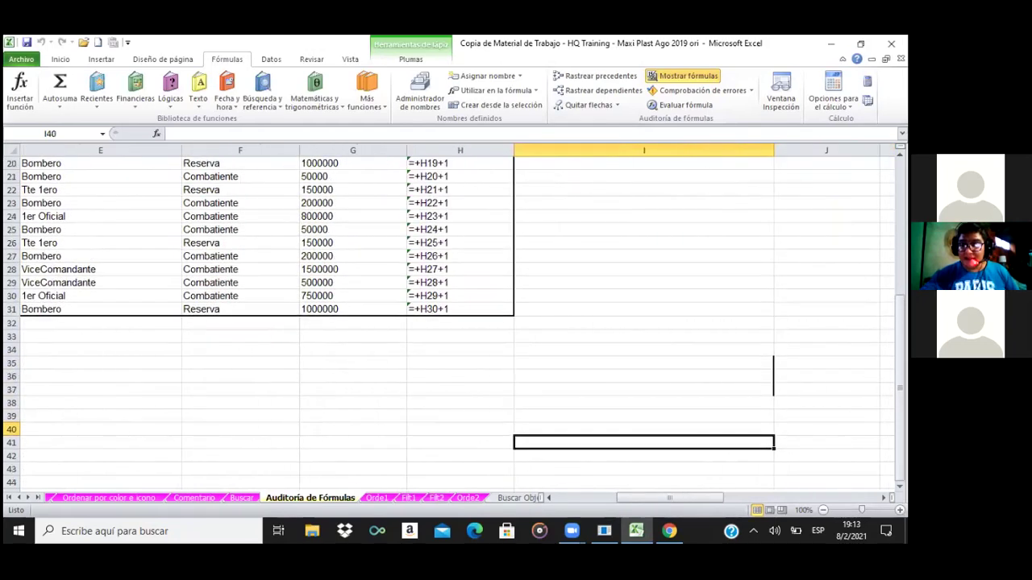
scroll(604, 367, up, 6)
scroll(604, 367, right, 2)
scroll(603, 366, right, 1)
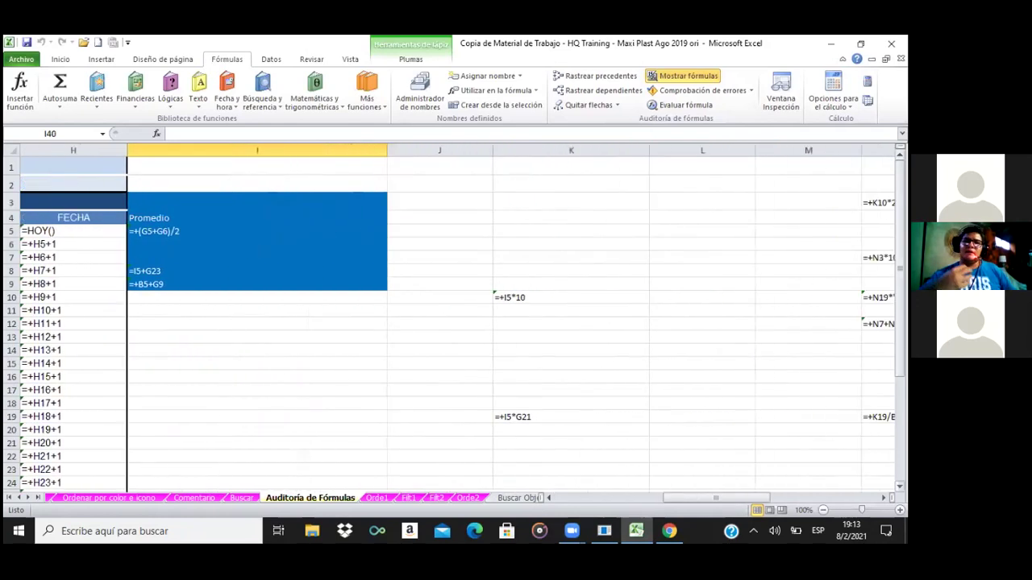
scroll(604, 367, right, 1)
scroll(604, 367, right, 1)
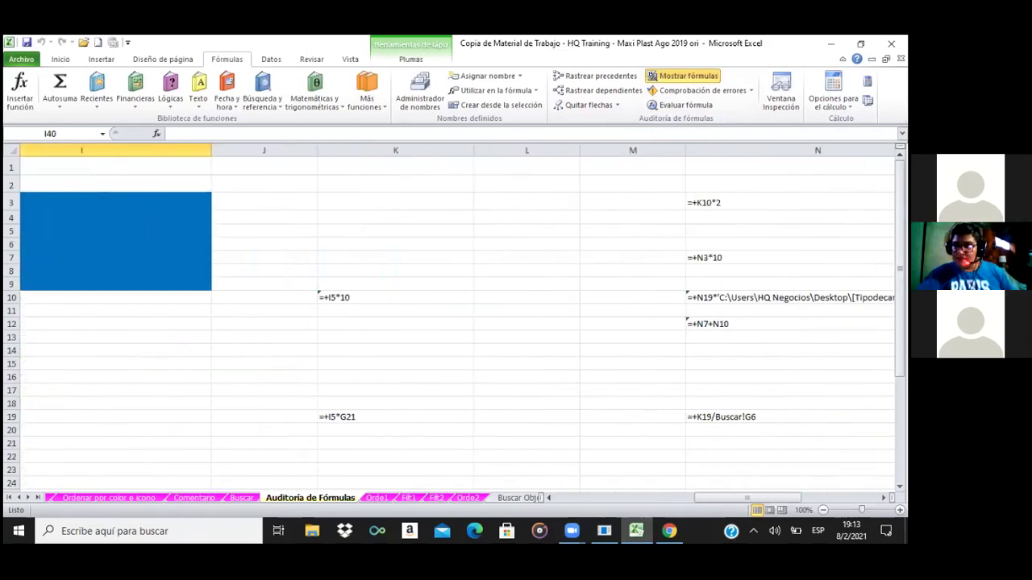
scroll(604, 367, right, 1)
scroll(604, 367, right, 1)
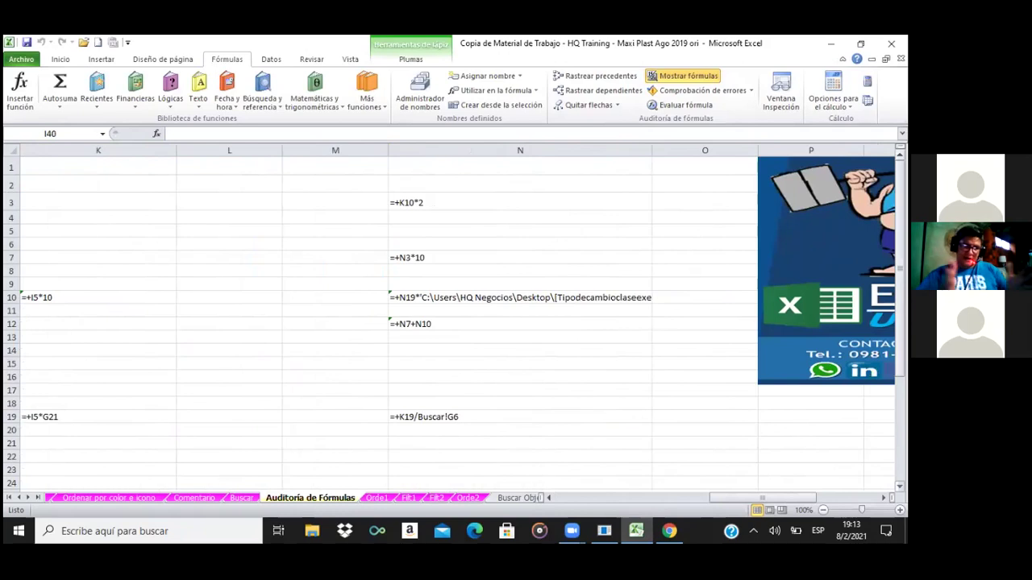
scroll(456, 323, left, 2)
scroll(456, 322, left, 1)
scroll(456, 323, left, 1)
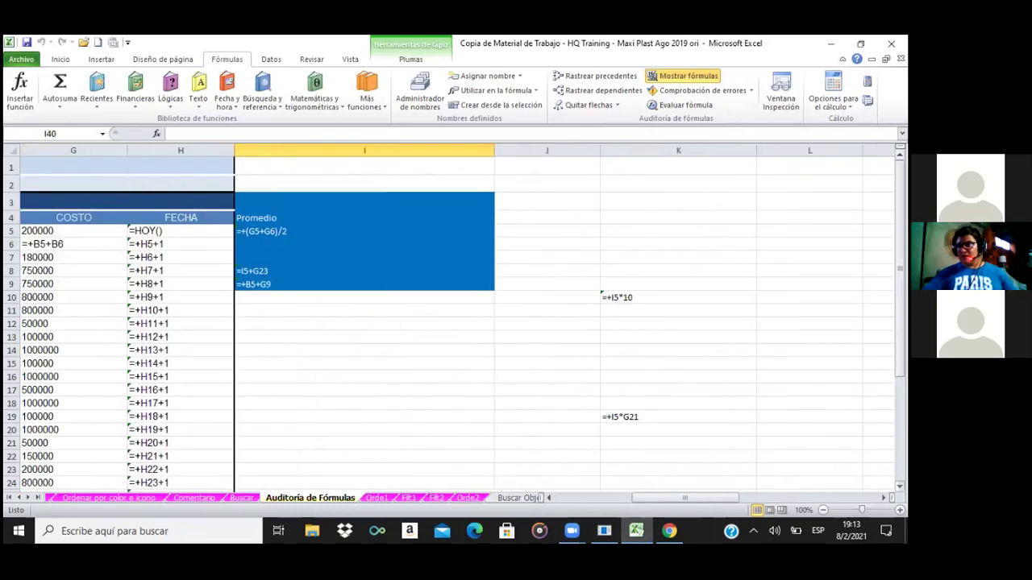
scroll(456, 322, left, 1)
scroll(457, 322, left, 1)
scroll(457, 322, left, 1)
scroll(457, 323, left, 1)
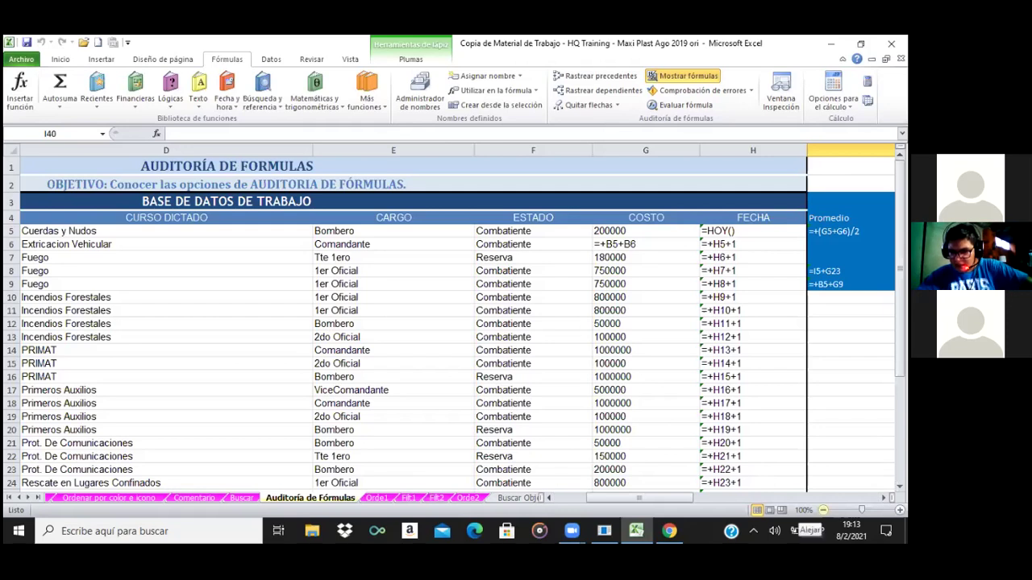
Zoom the sheet out to 30%, then step back up to 40% zoom.
scroll(450, 320, down, 1)
scroll(450, 320, down, 1)
scroll(450, 320, down, 1)
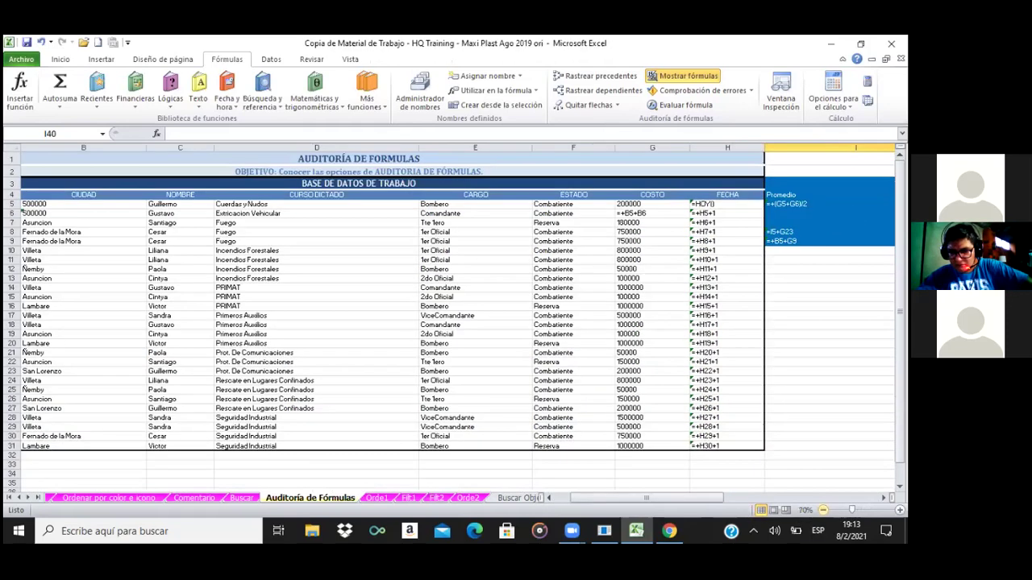
scroll(450, 320, down, 1)
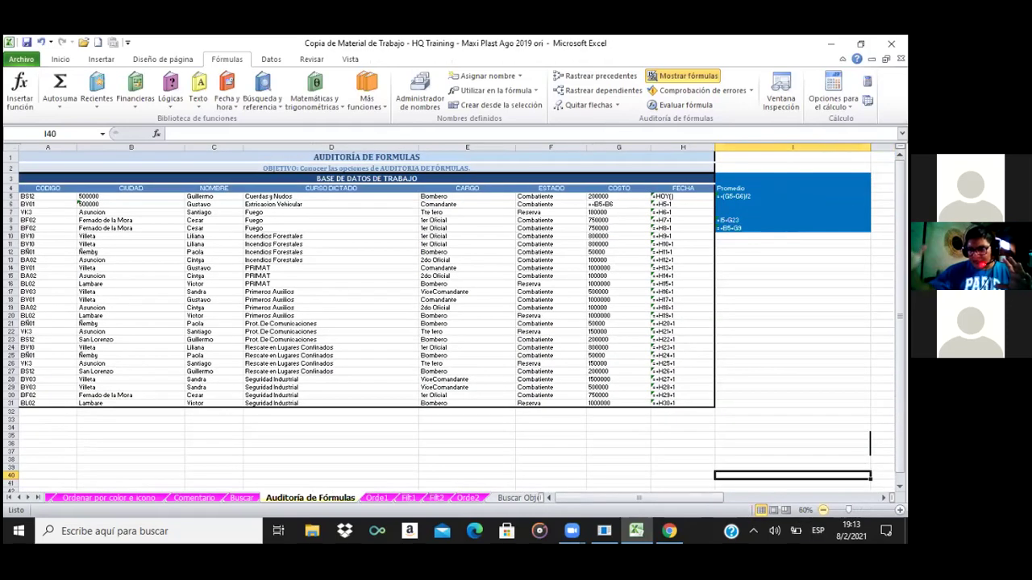
scroll(449, 320, down, 1)
scroll(450, 320, down, 1)
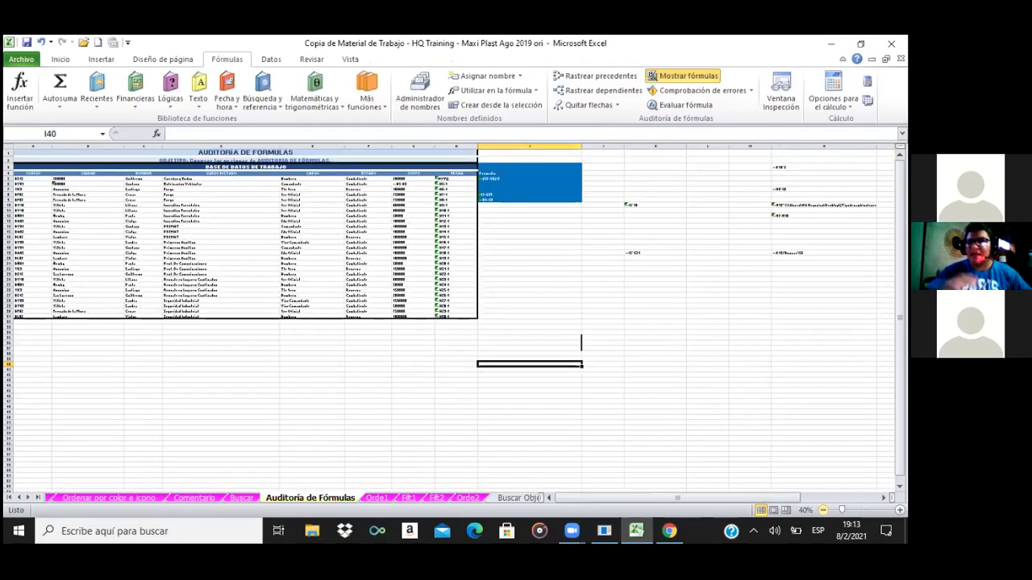
scroll(450, 320, down, 1)
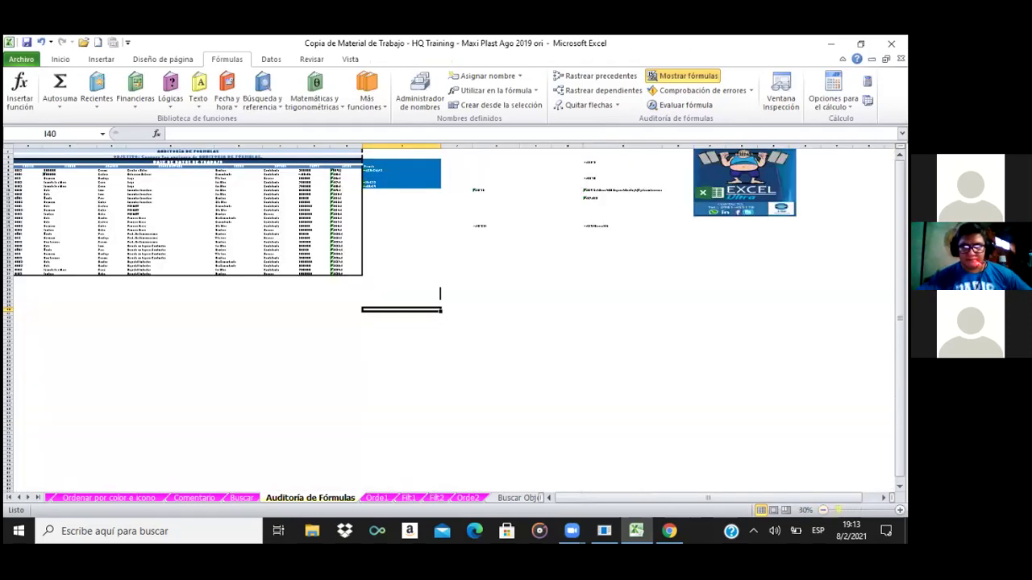
click(900, 510)
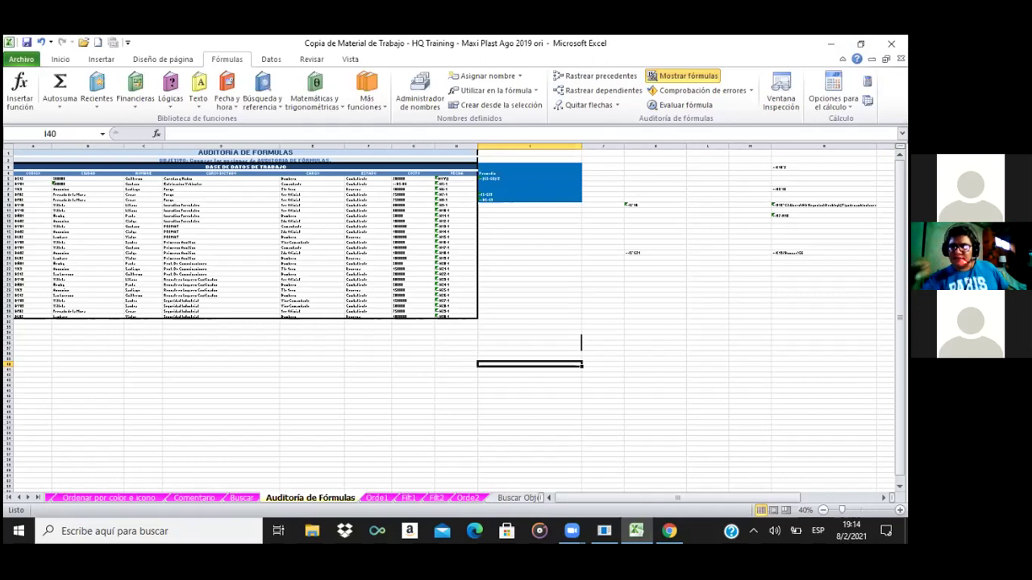
click(823, 167)
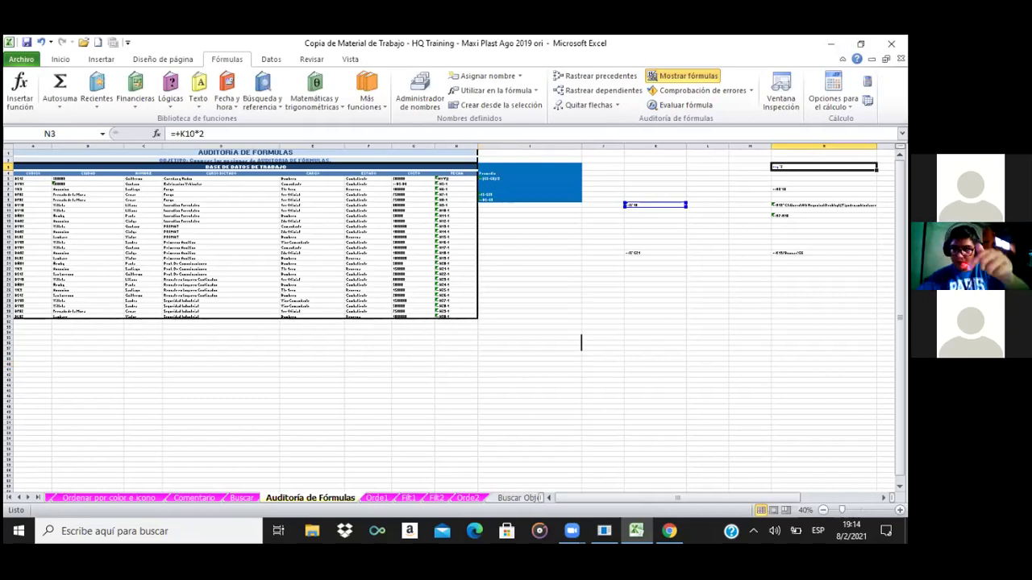
key(Down)
key(Down)
key(Down)
key(Up)
key(Up)
key(Up)
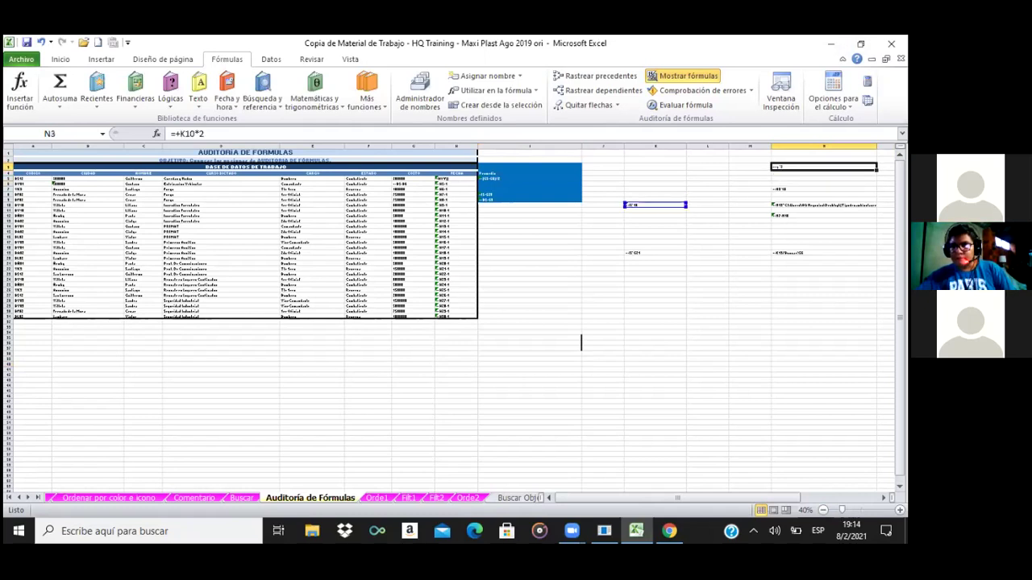
key(Down)
key(Down)
key(Down)
key(Down)
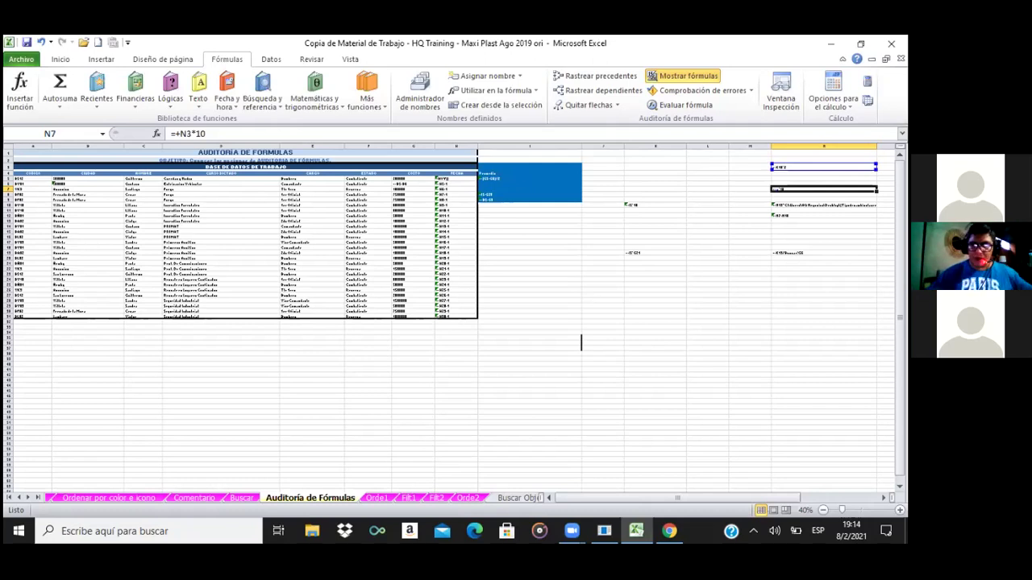
key(Return)
key(Return)
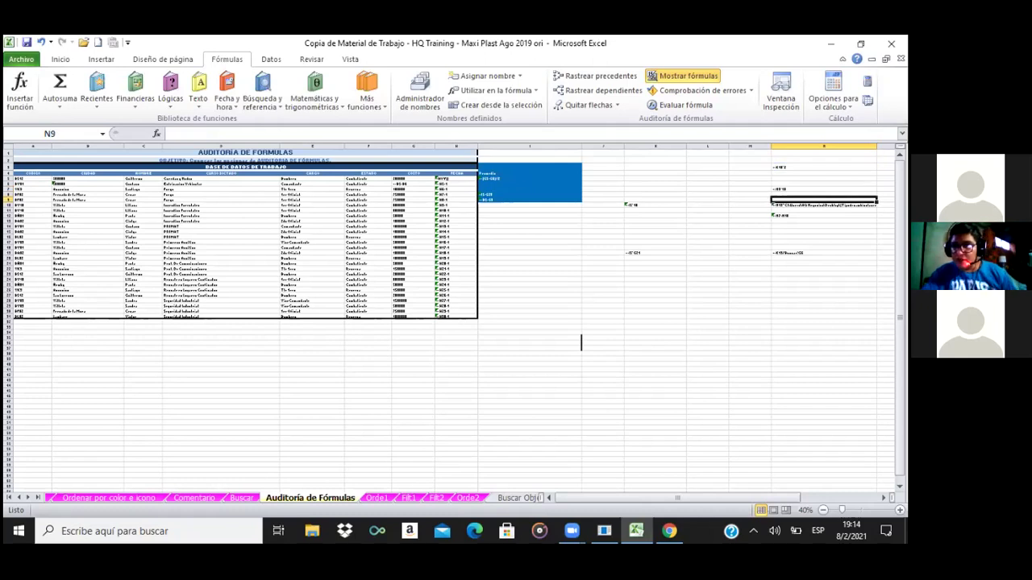
key(Return)
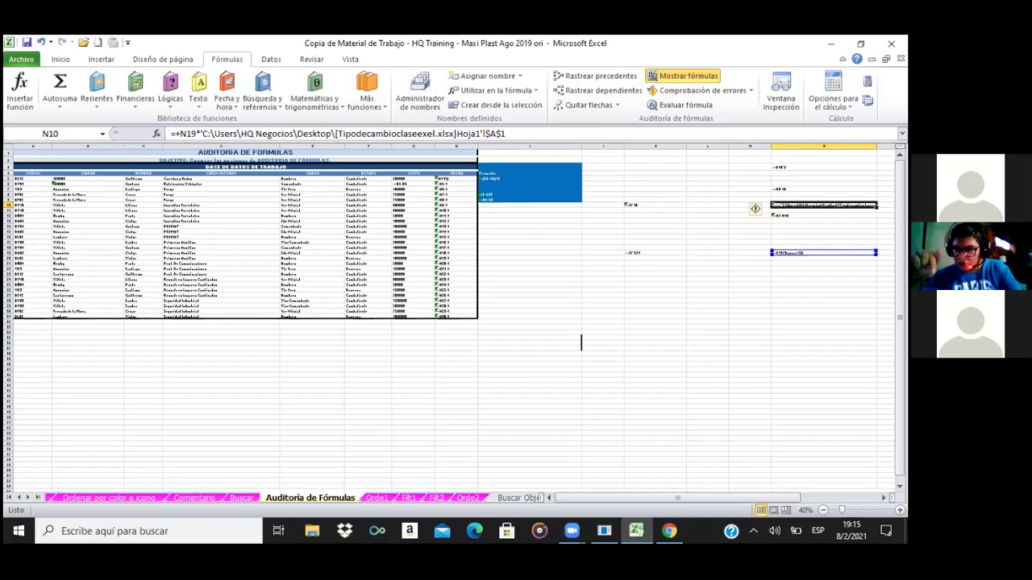
key(Return)
key(Down)
key(Down)
key(Down)
key(Down)
key(Down)
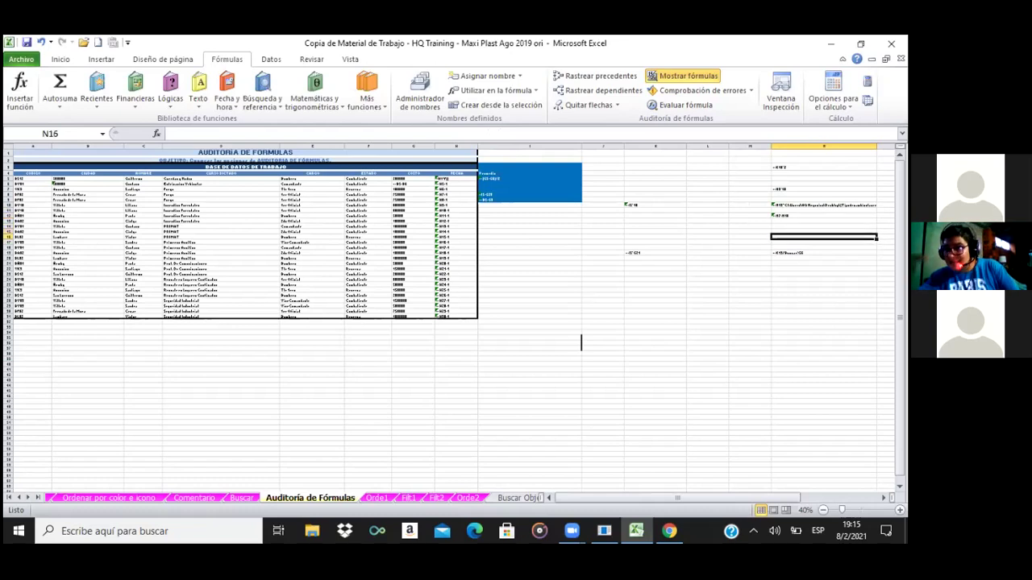
key(Up)
key(Up)
key(Up)
key(Up)
key(F2)
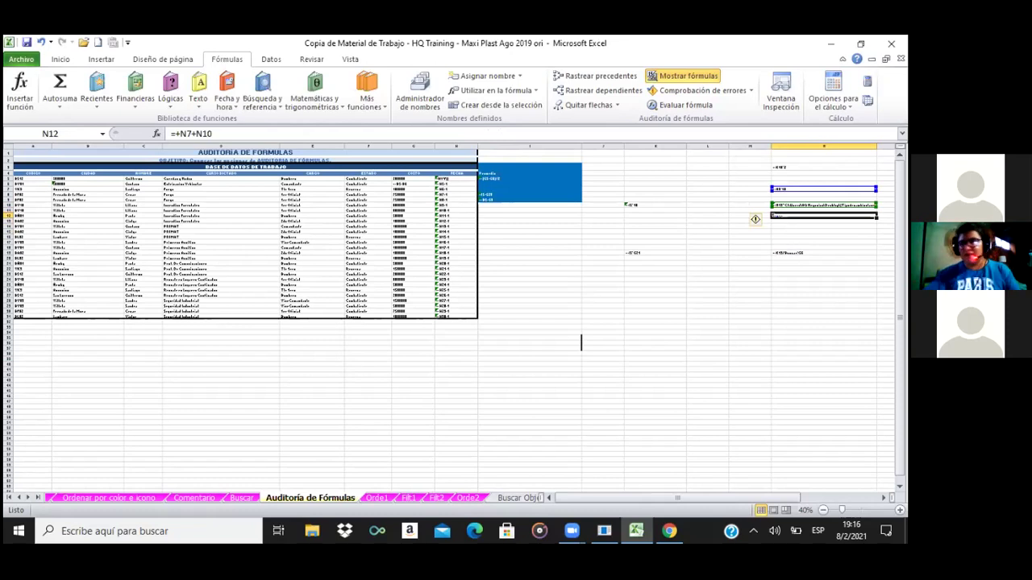
key(Return)
key(Down)
key(Down)
key(Down)
key(Down)
key(Down)
key(Down)
key(Up)
key(Up)
key(F2)
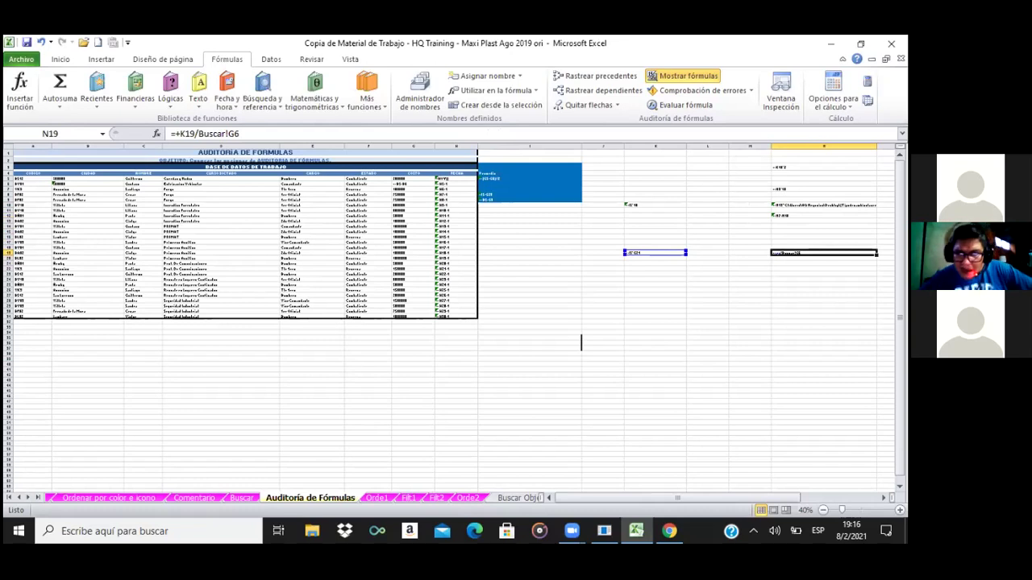
key(Escape)
click(413, 253)
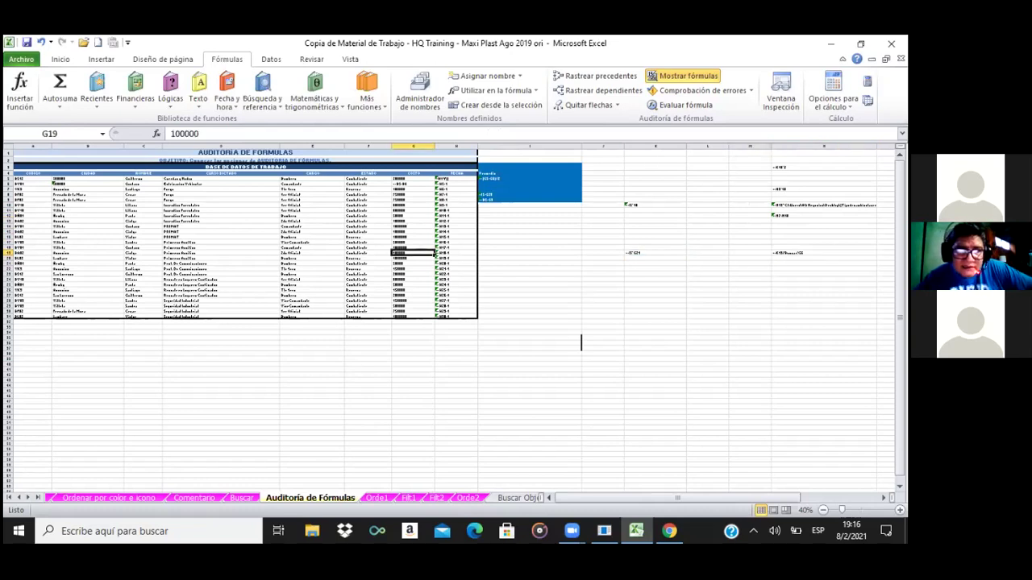
key(Right)
key(Right)
key(Right)
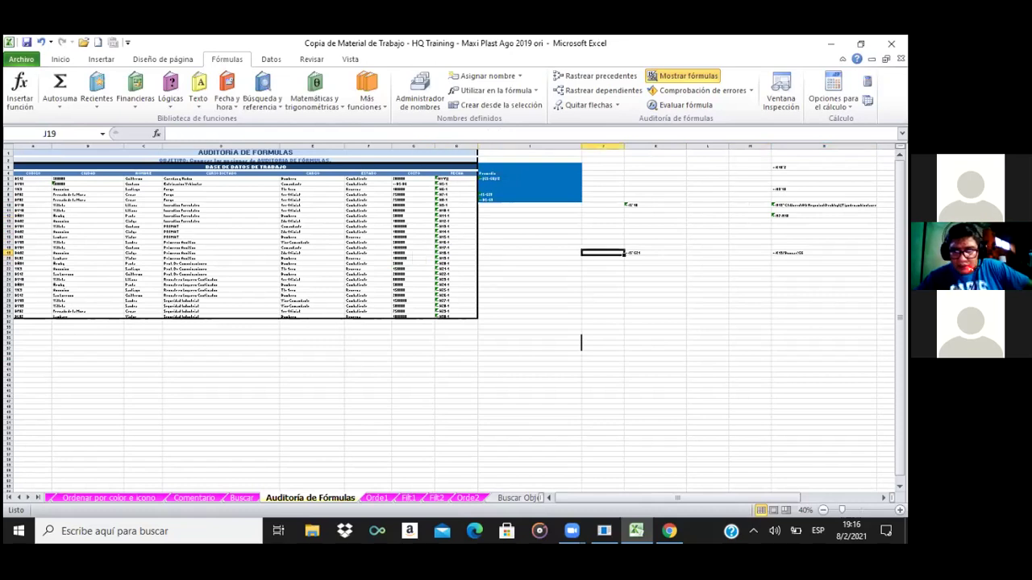
key(Right)
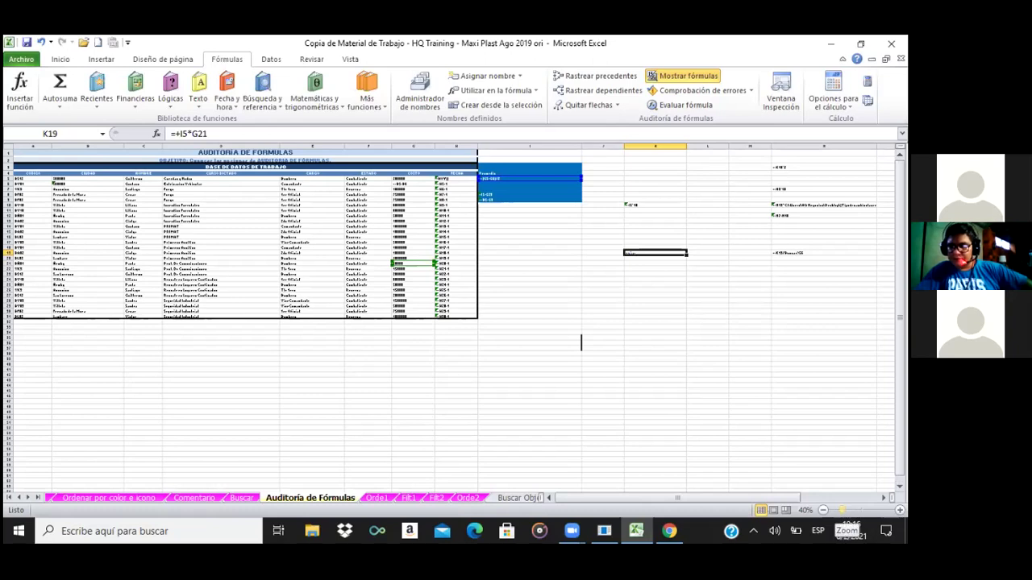
Enlarge the view to 93% and step through column K's formulas such as =+I5*G21.
drag(841, 509, 859, 510)
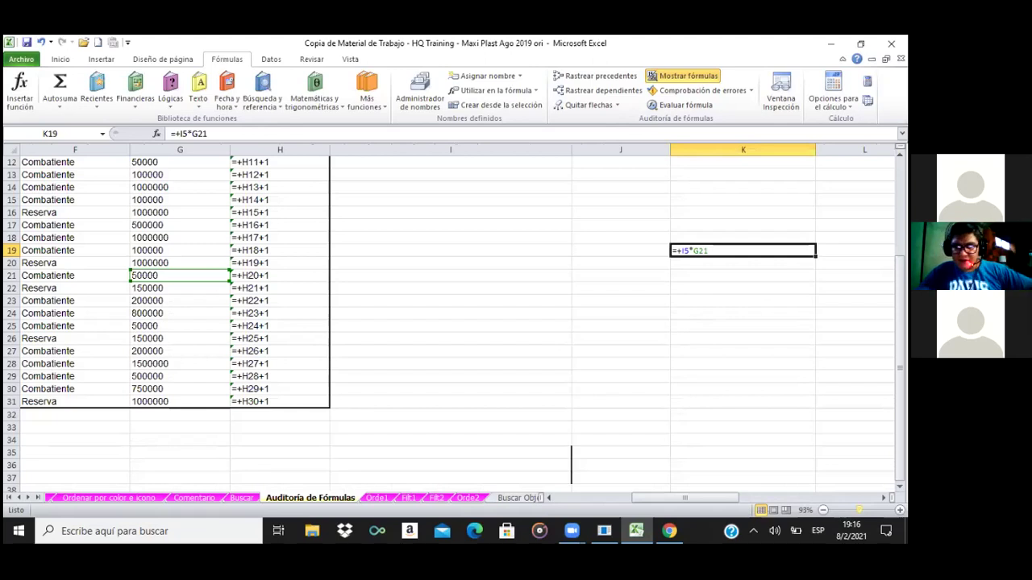
click(742, 225)
key(Up)
key(Up)
key(Up)
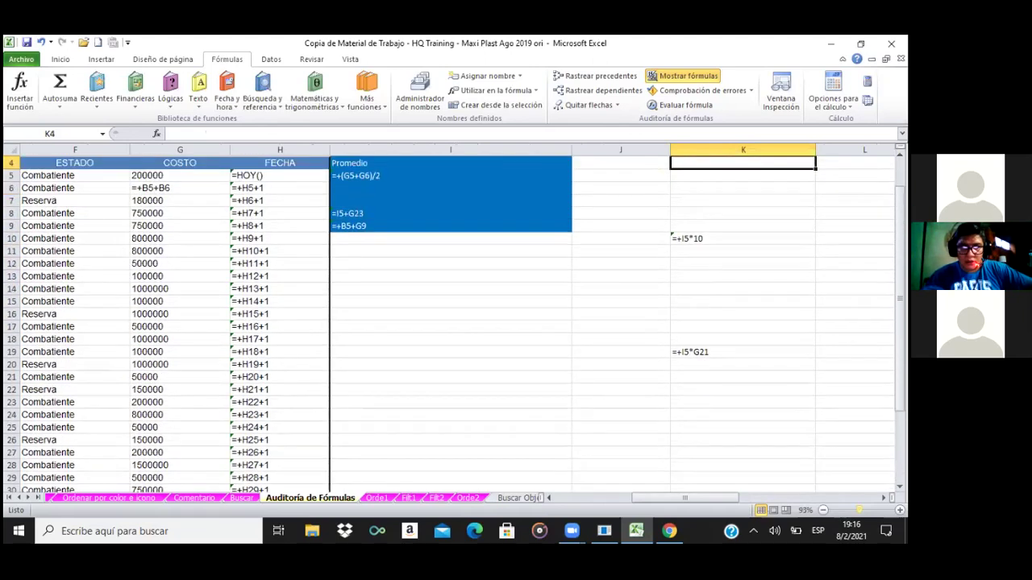
key(Down)
key(Down)
key(Down)
key(Down)
key(Down)
key(Down)
key(Down)
key(Down)
key(Down)
key(Down)
key(Down)
key(Down)
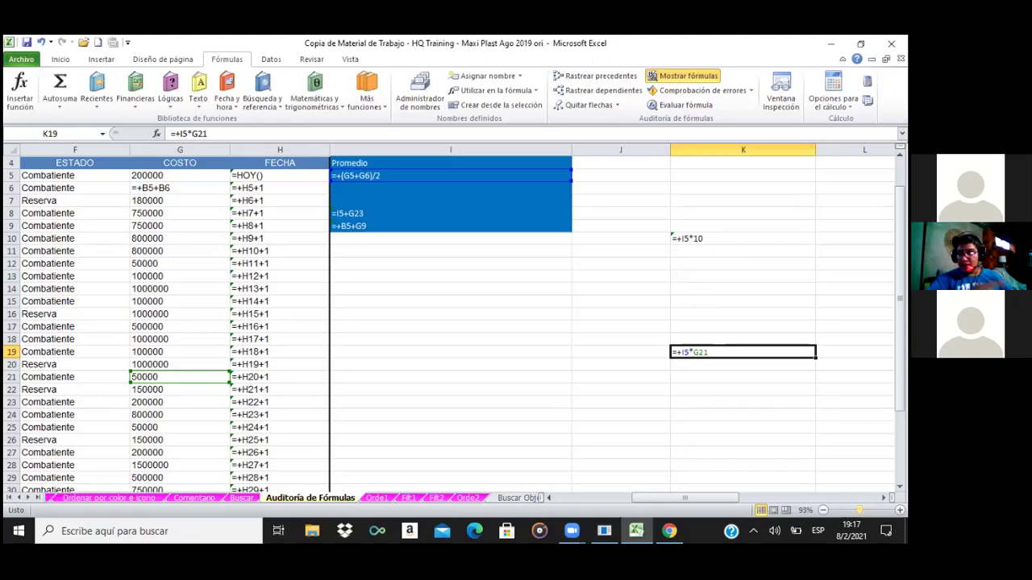
Scroll back to column E and move from K10 through I10 and I9 to I5's average of G5 and G6.
key(Up)
key(Up)
key(Up)
key(Up)
key(Up)
key(Up)
key(Up)
key(Up)
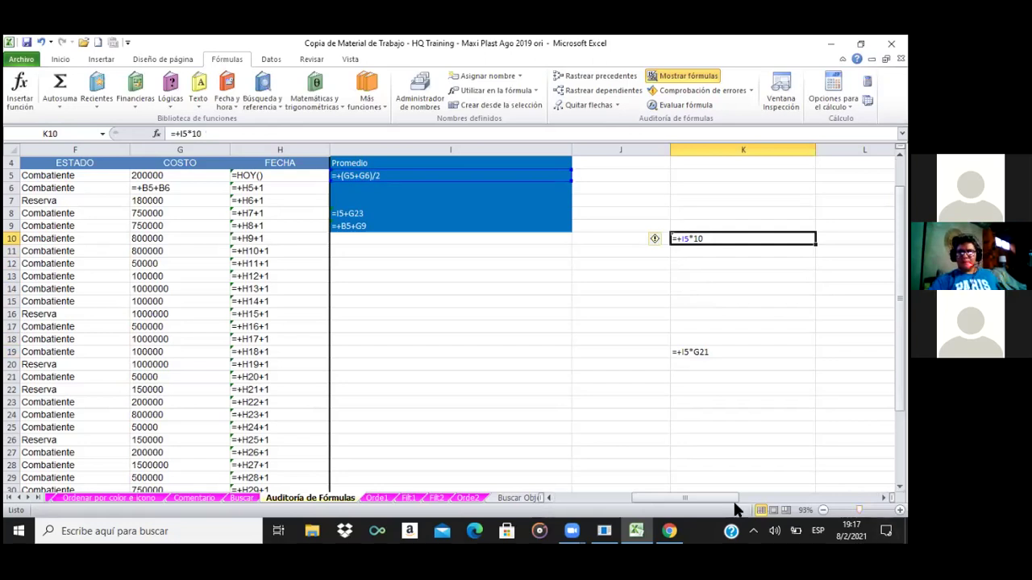
drag(730, 499, 764, 506)
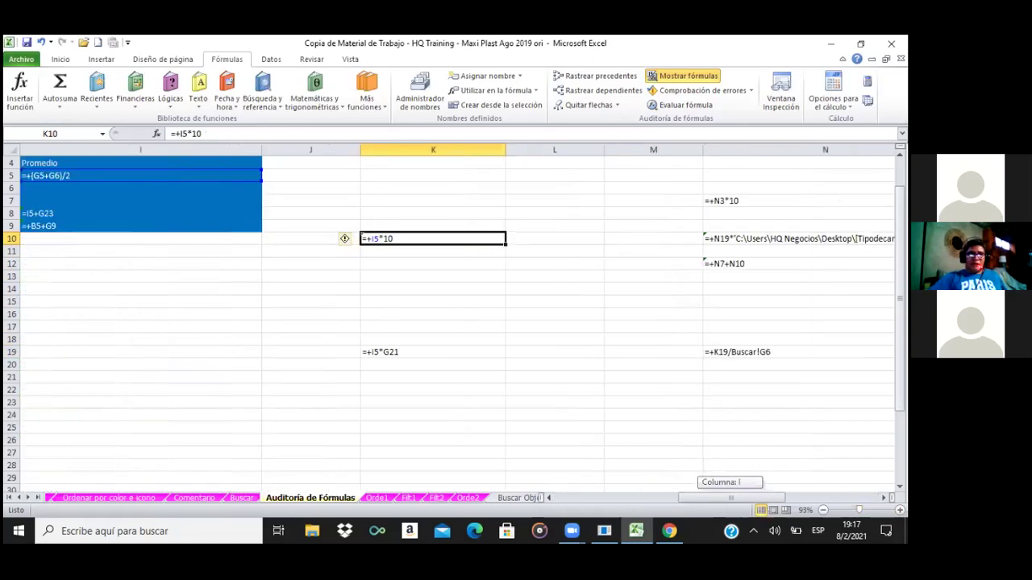
mouse_move(764, 506)
mouse_down()
mouse_move(577, 500)
mouse_move(704, 508)
mouse_up()
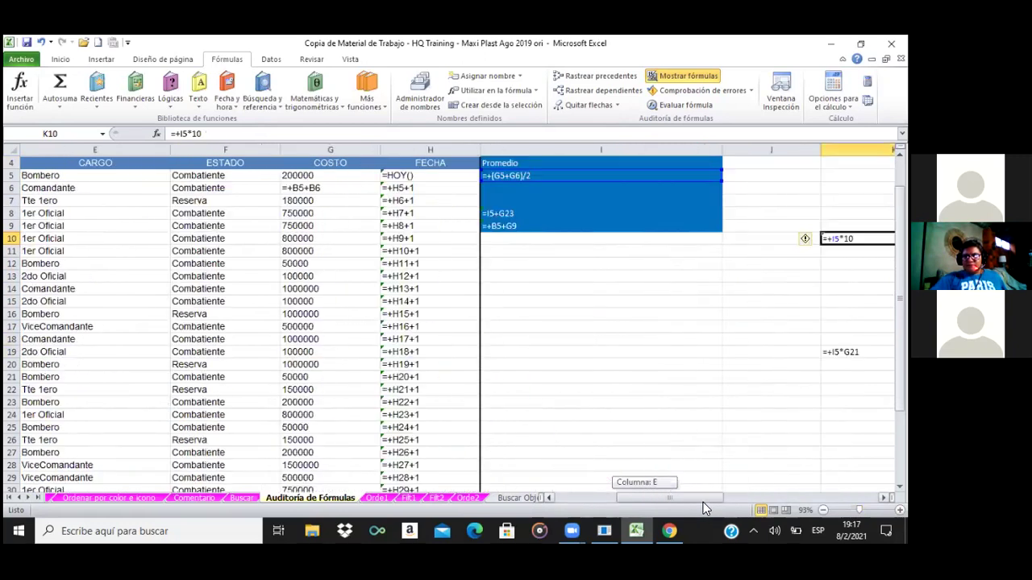
key(Left)
key(Left)
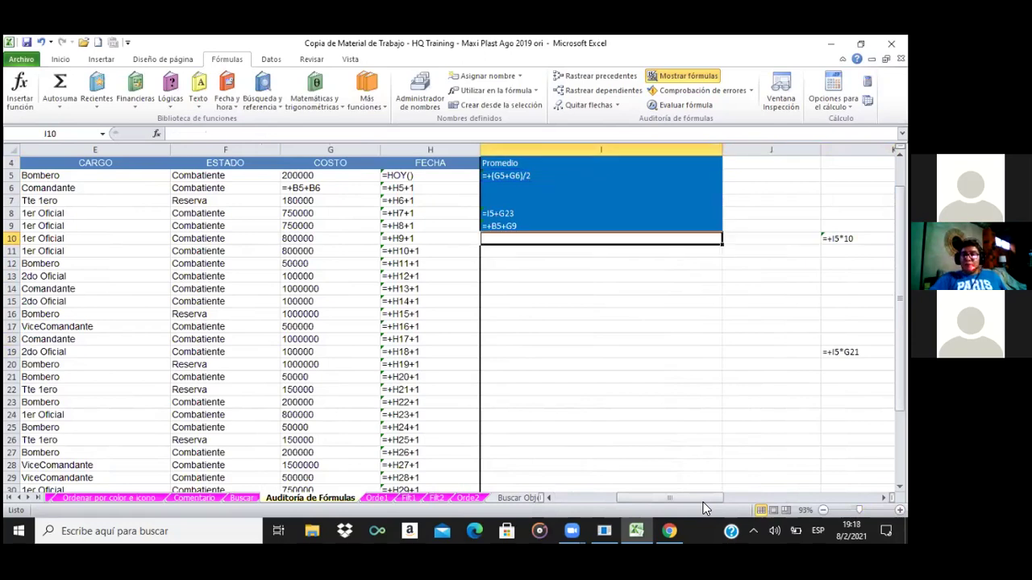
key(Up)
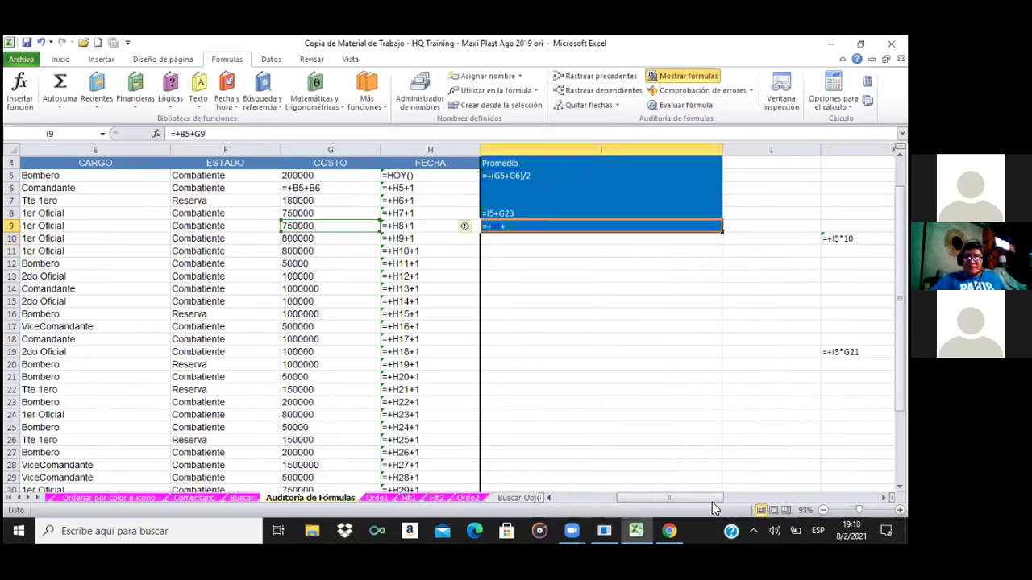
key(Up)
key(Up)
key(Up)
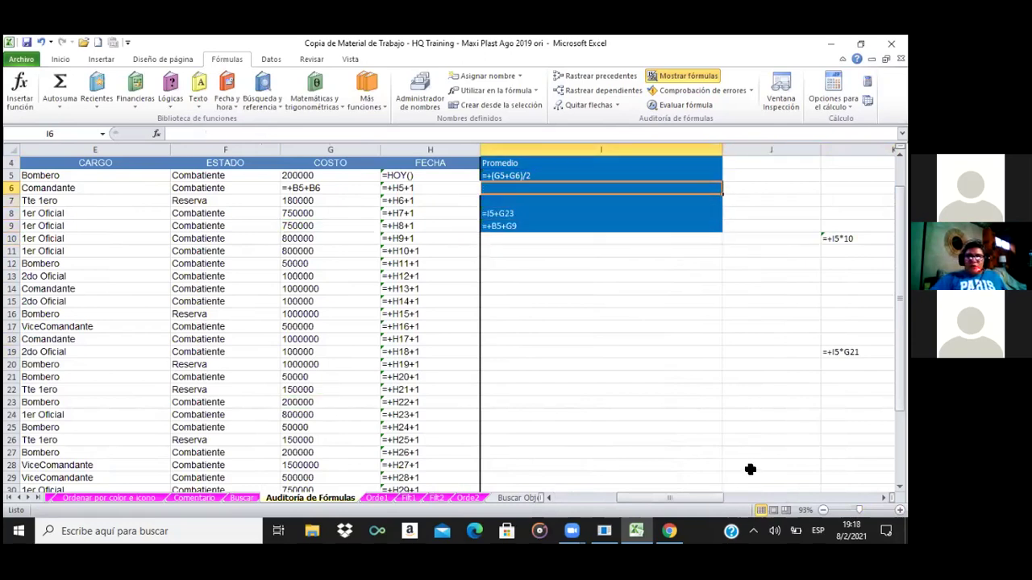
key(Up)
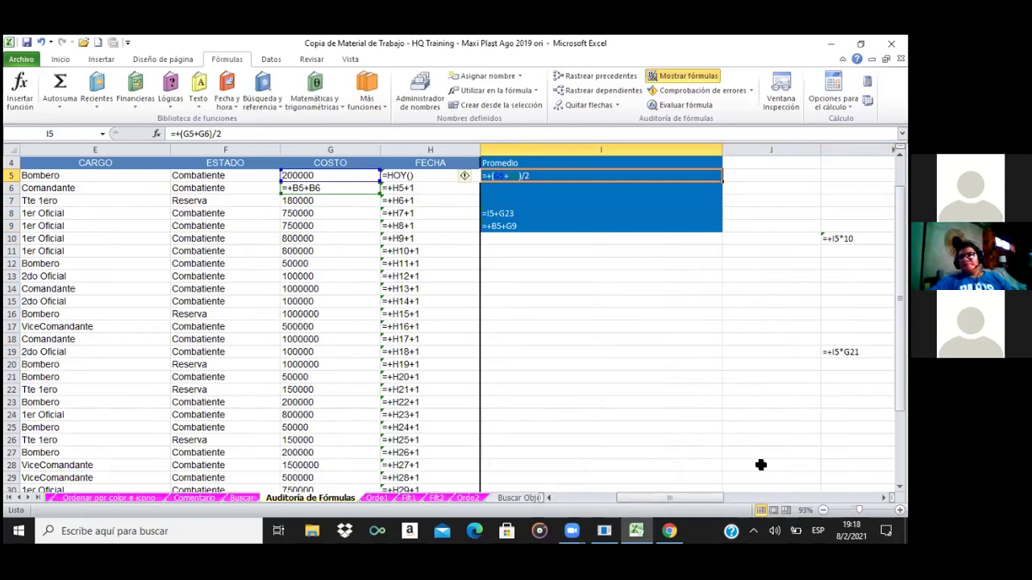
Turn off formula display so I5 shows 600.000, and open the Comprobación de errores options.
click(709, 80)
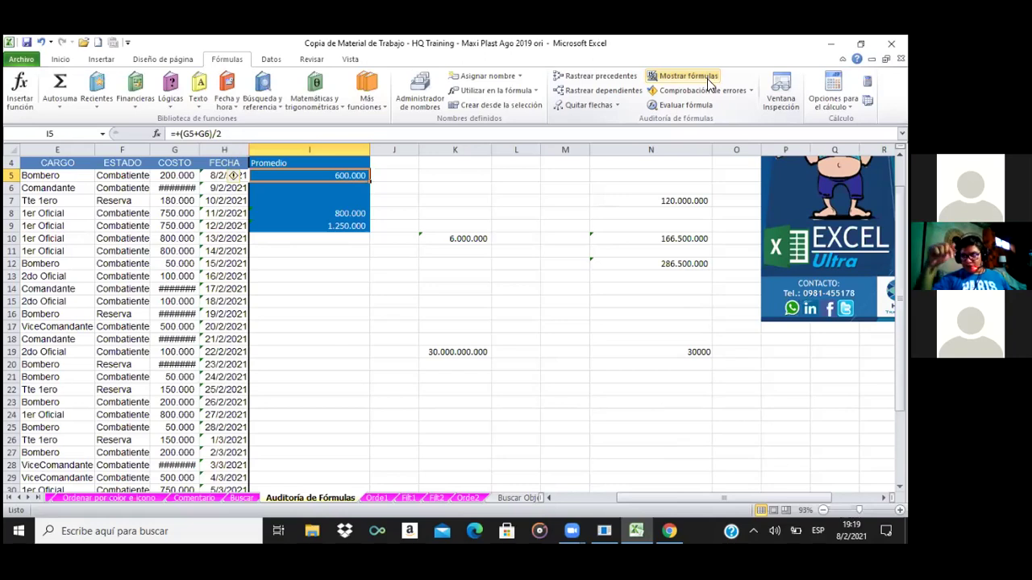
click(751, 90)
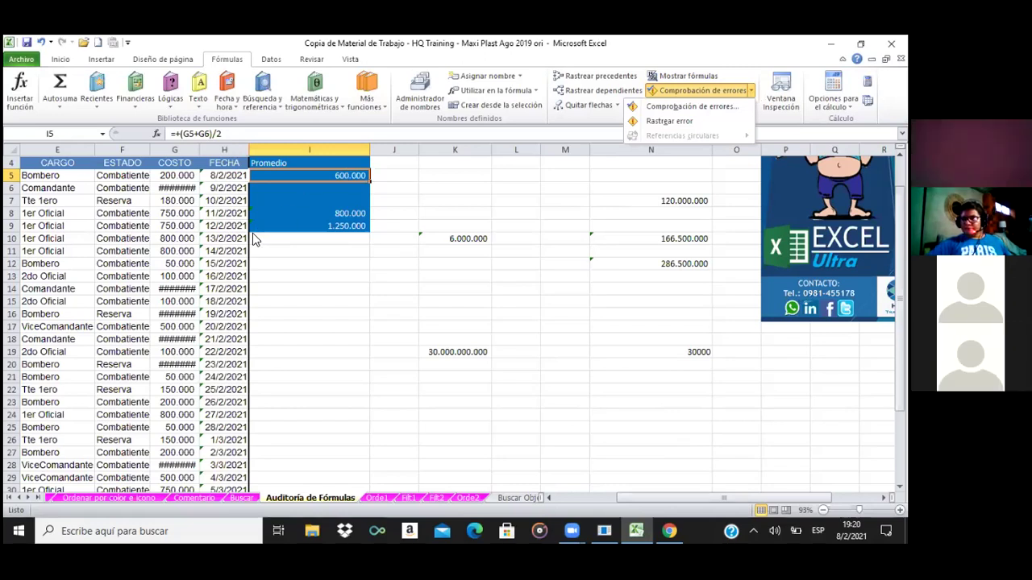
Close the error-checking menu and jump to the flagged date in H16.
click(228, 315)
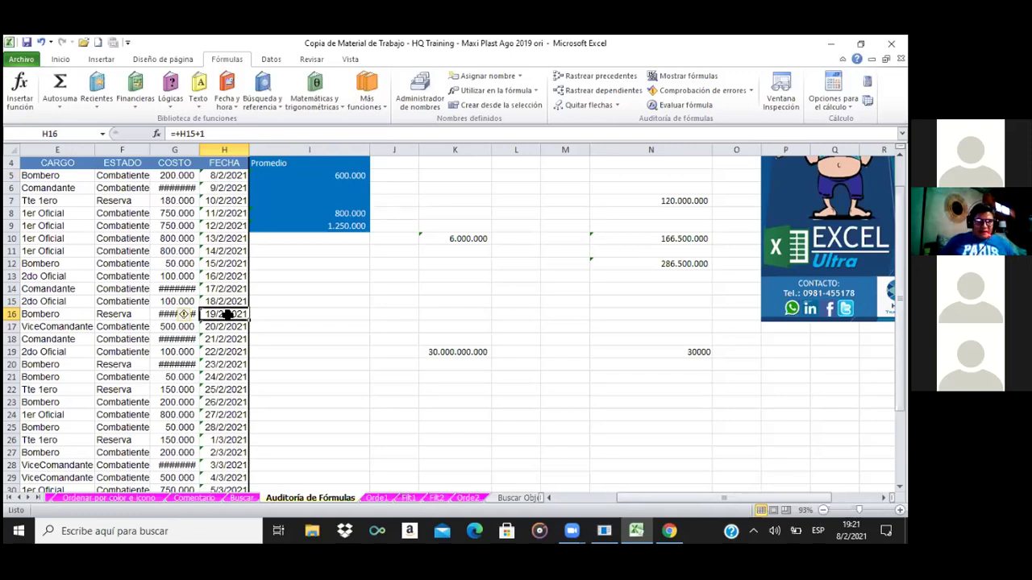
Enter =I8+I9 in I10, then undo it.
click(355, 228)
key(Return)
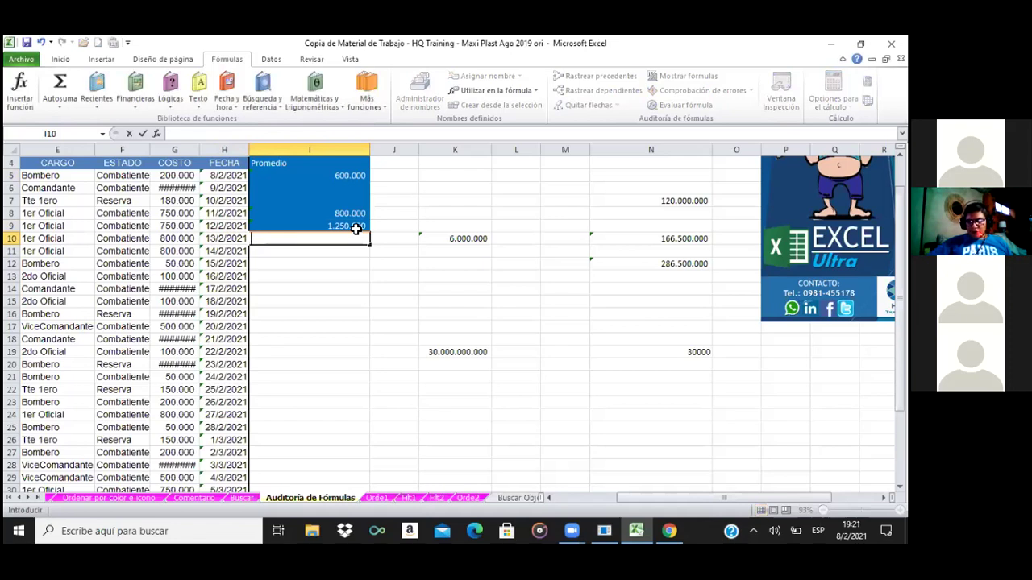
text(=)
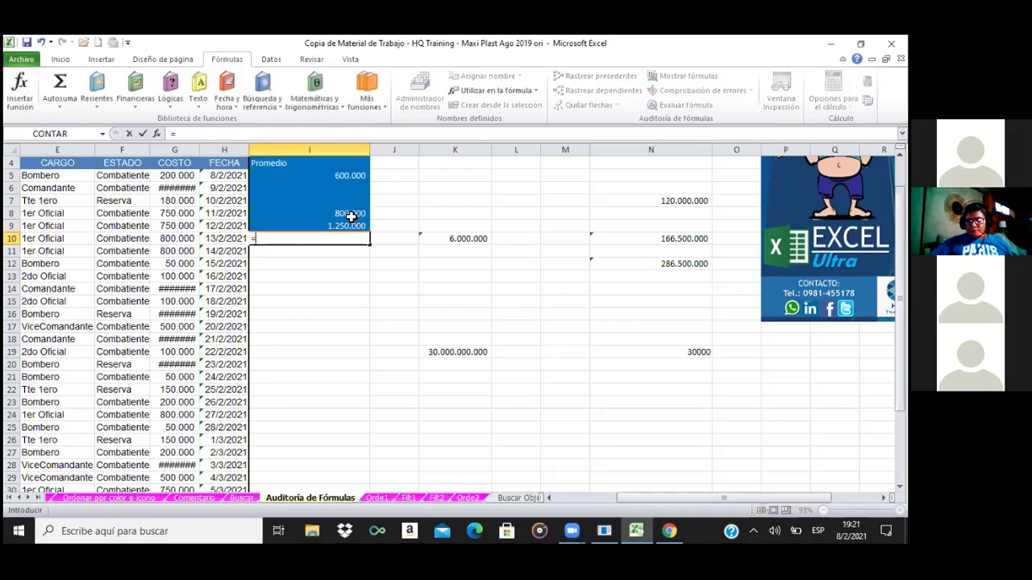
click(352, 215)
text(+)
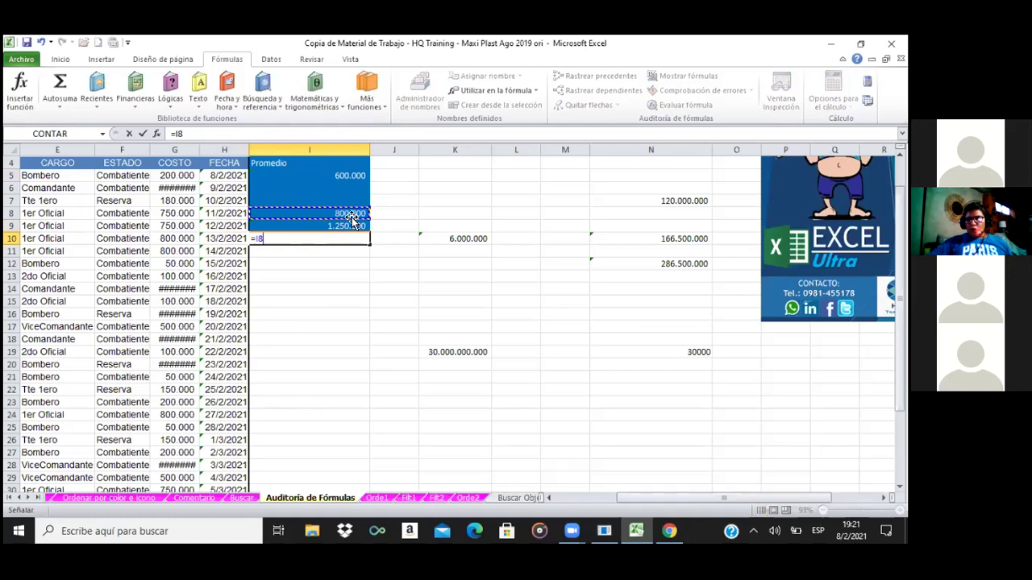
click(351, 223)
key(Return)
click(352, 223)
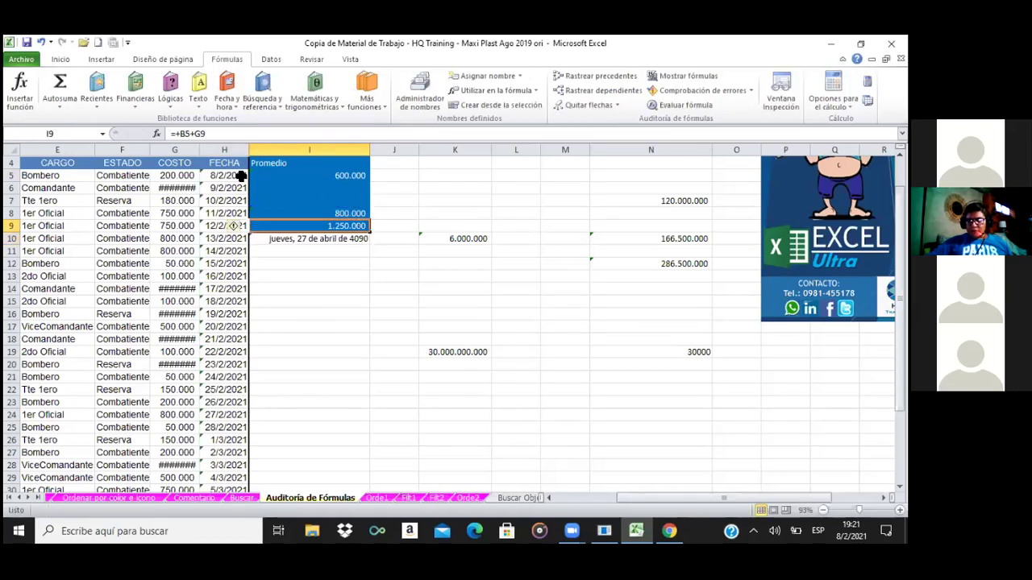
key(ctrl+z)
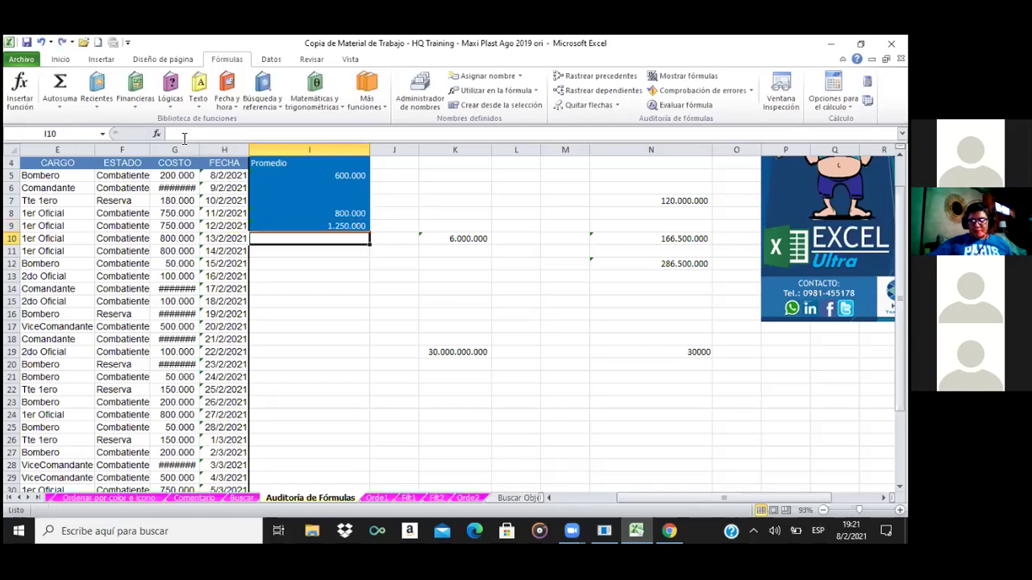
Enter =I8+I9+I10 in I10, triggering the circular reference warning.
text(=)
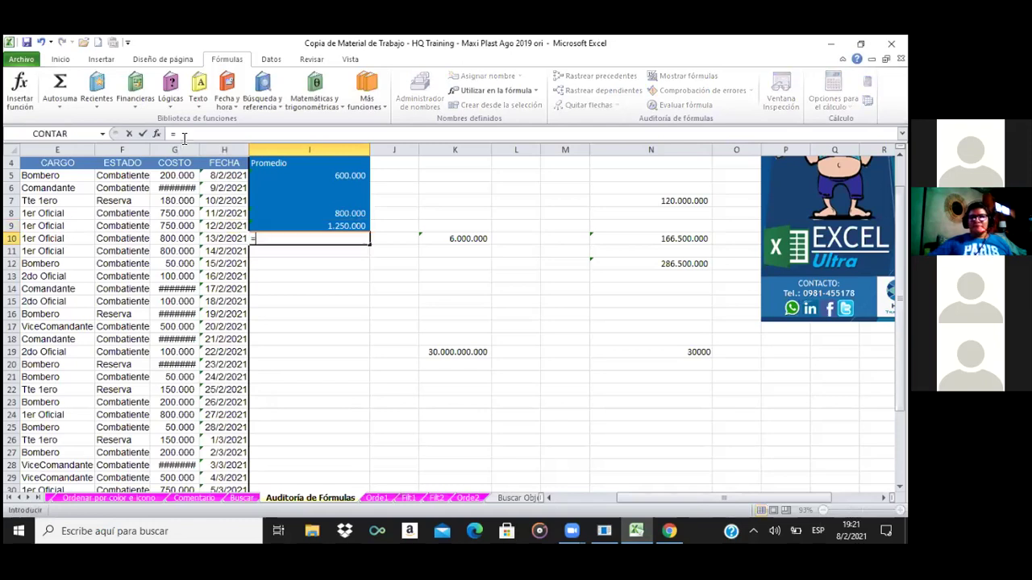
key(Up)
key(Up)
text(+)
key(Down)
key(Up)
key(Up)
text(+I10)
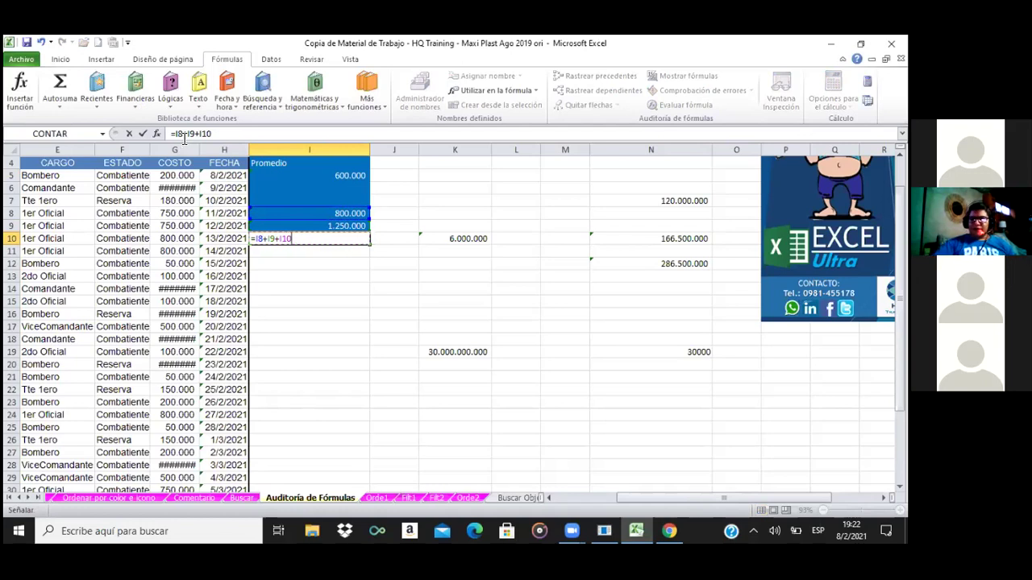
key(Return)
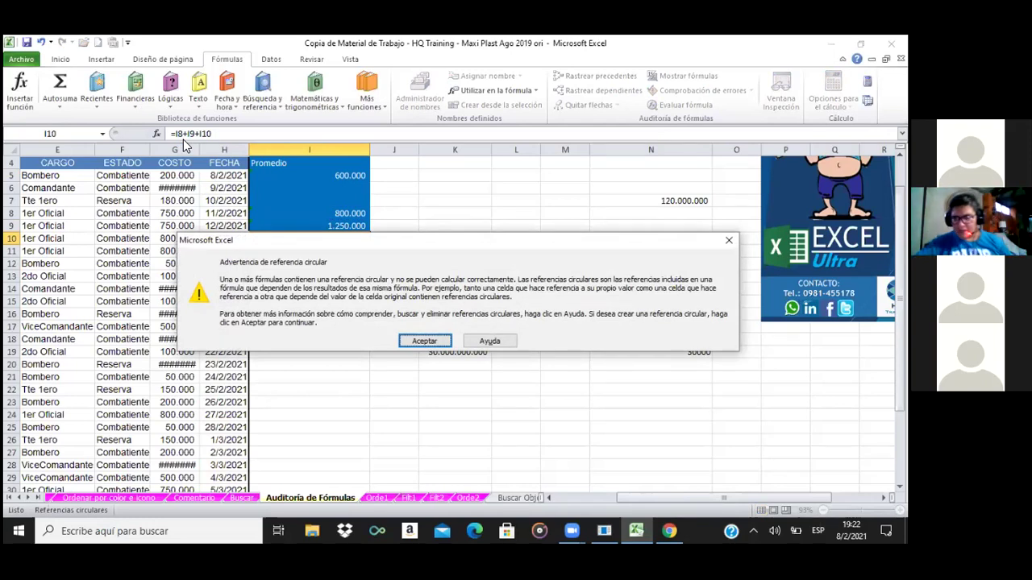
Dismiss the circular reference warning and return to cell I10.
key(Return)
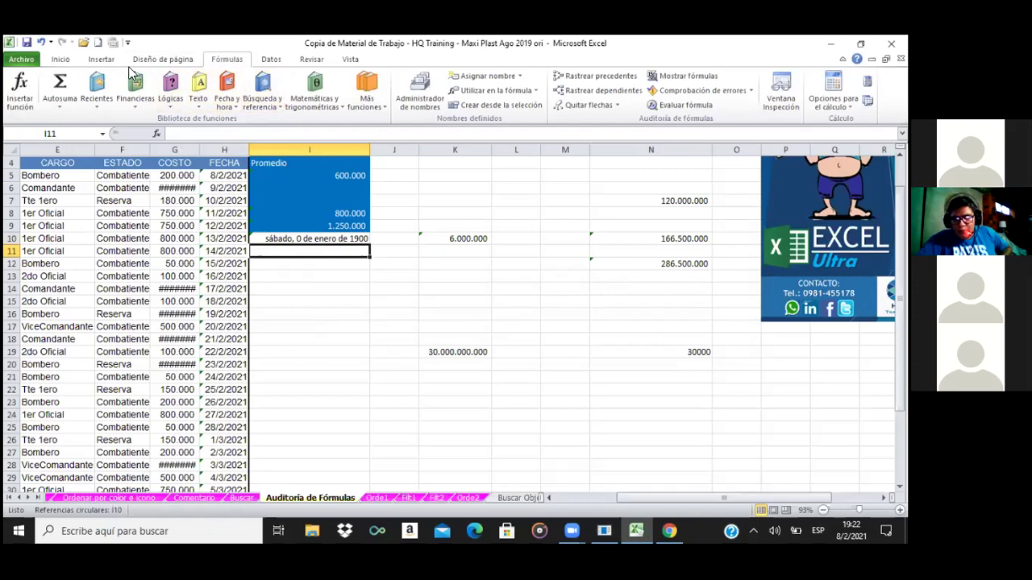
click(60, 59)
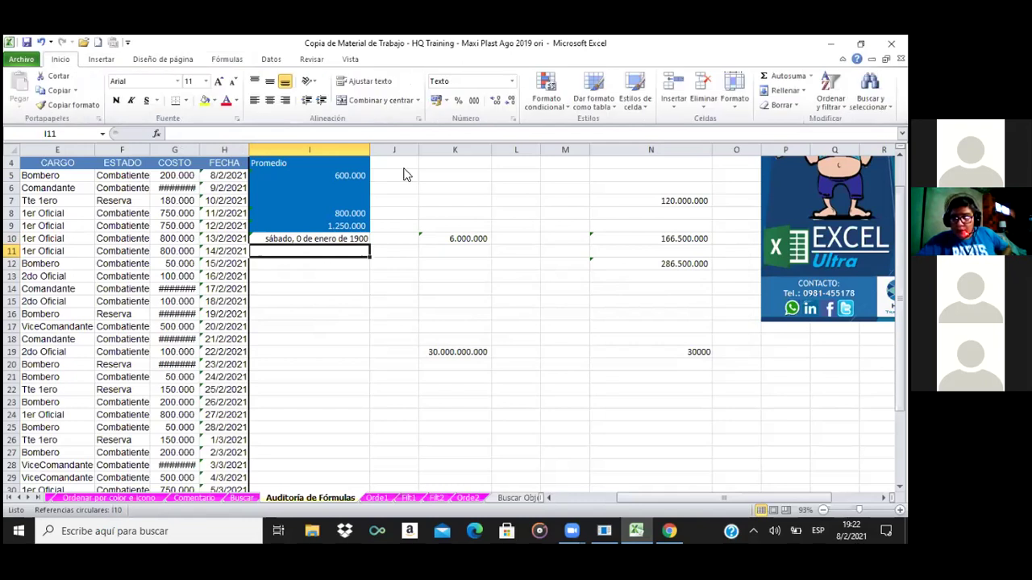
key(Up)
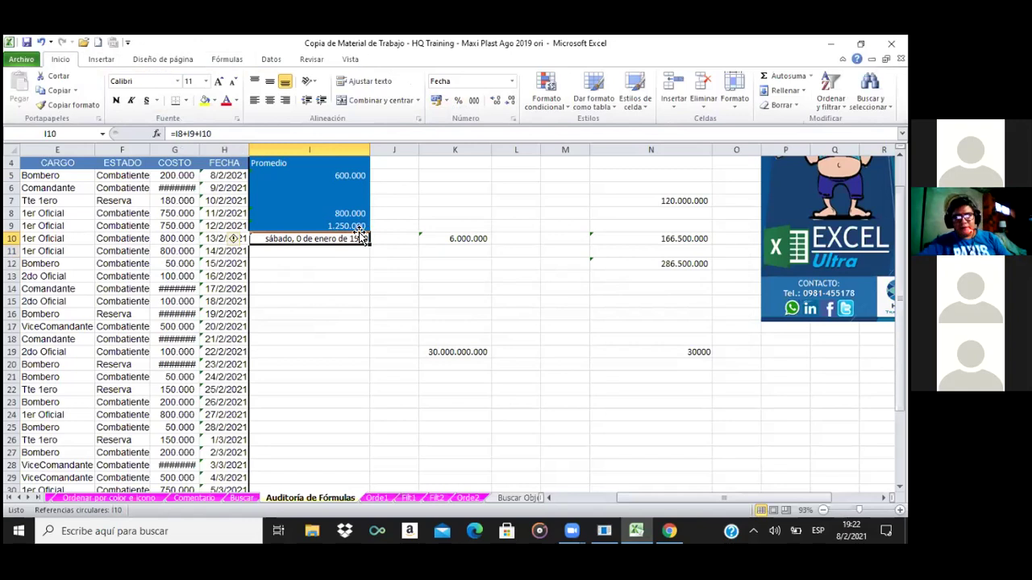
Pick up I9's custom number format with Copiar formato for use on I10.
click(363, 225)
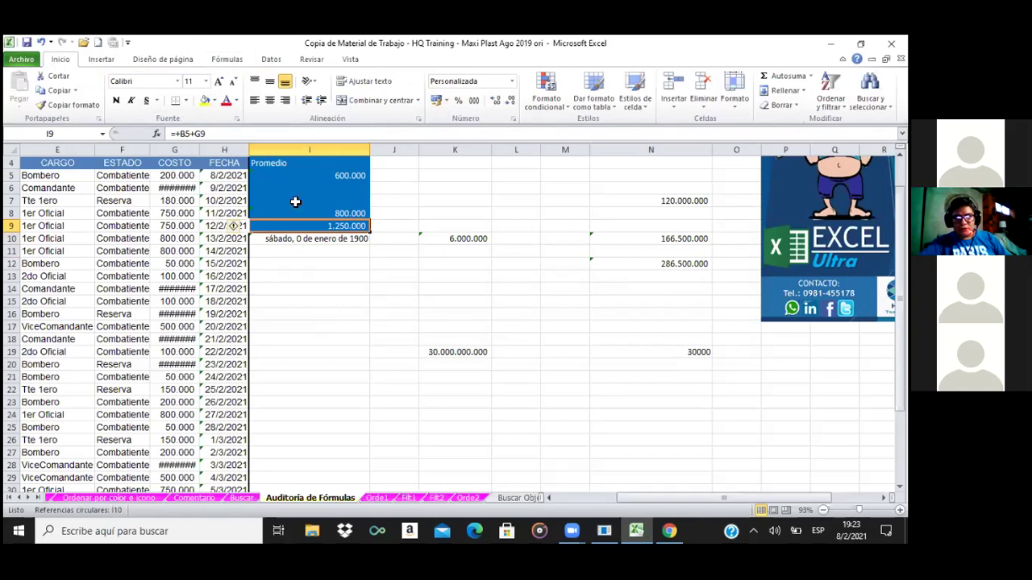
click(97, 108)
click(97, 108)
key(Down)
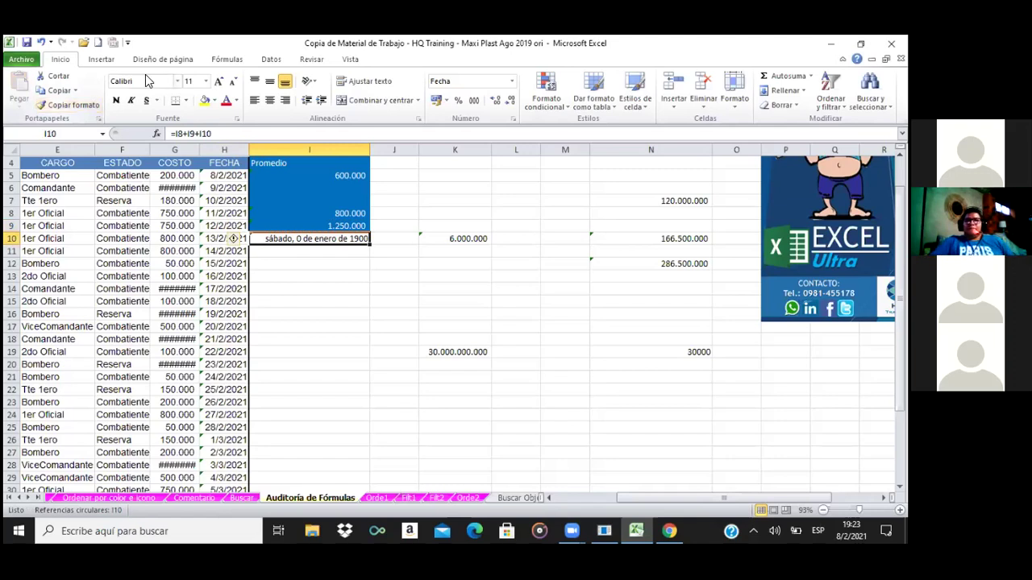
click(295, 225)
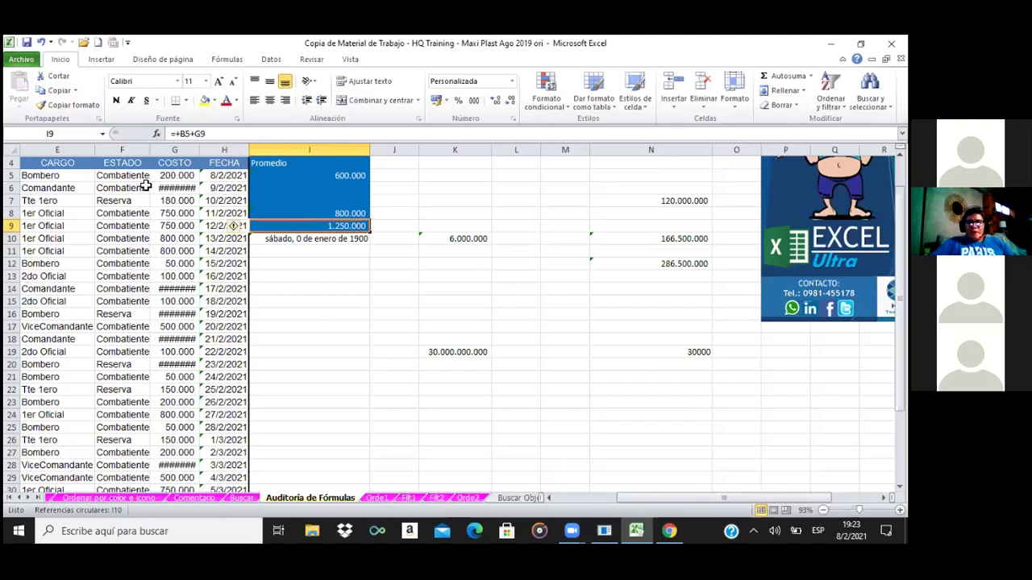
click(58, 100)
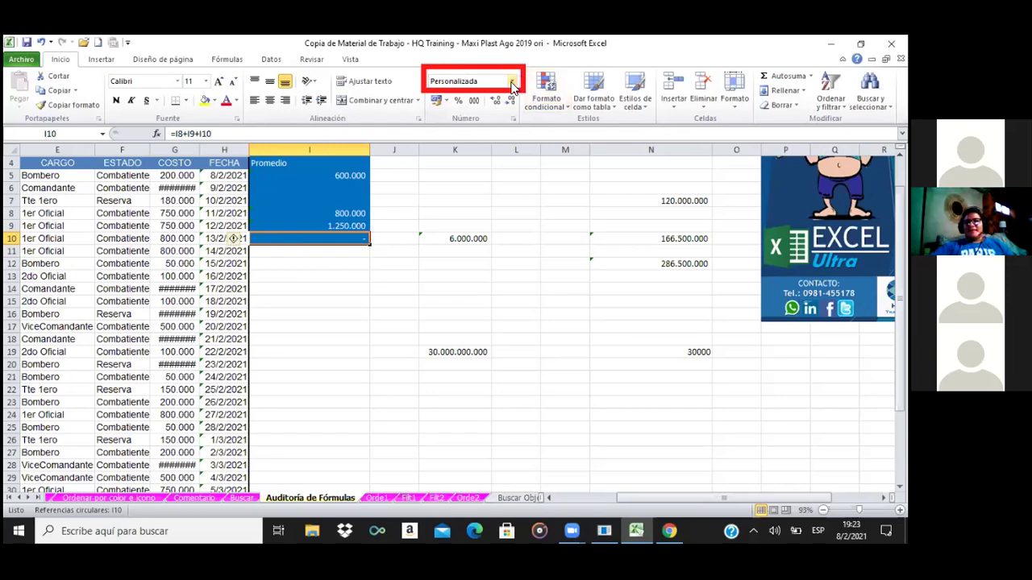
Format I10 as Número so its =I8+I9+I10 result shows 0.
click(512, 83)
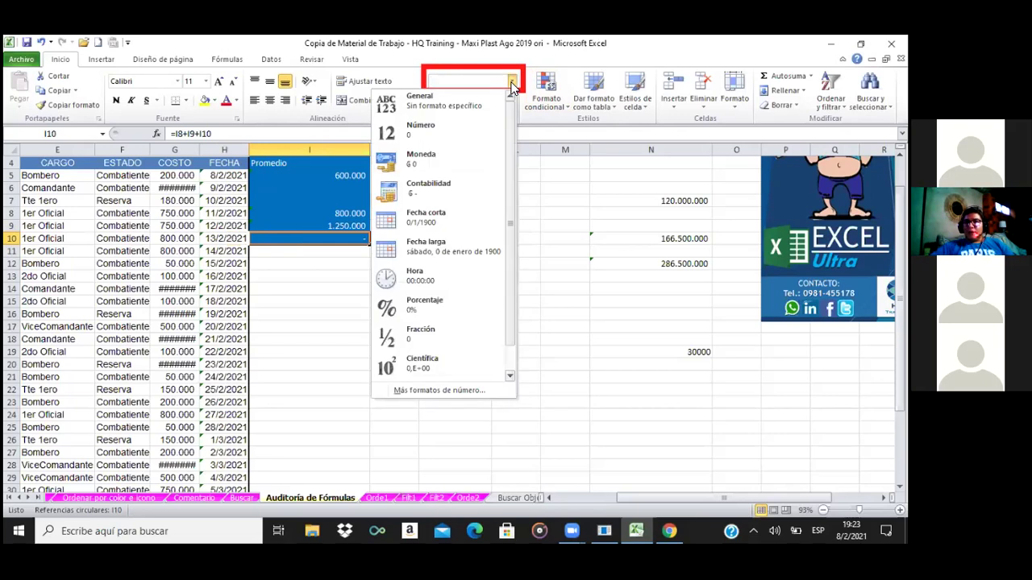
click(485, 142)
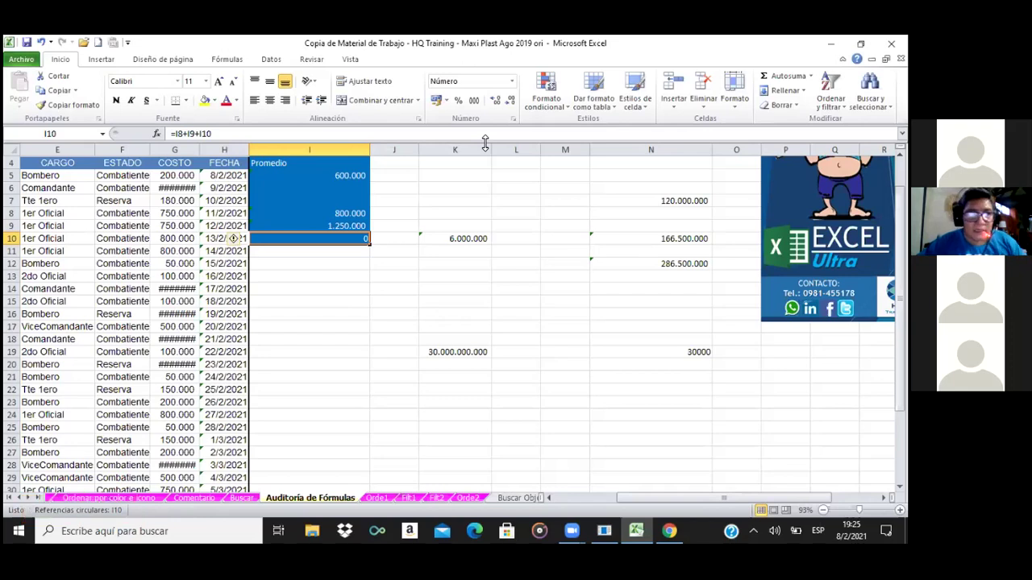
click(227, 60)
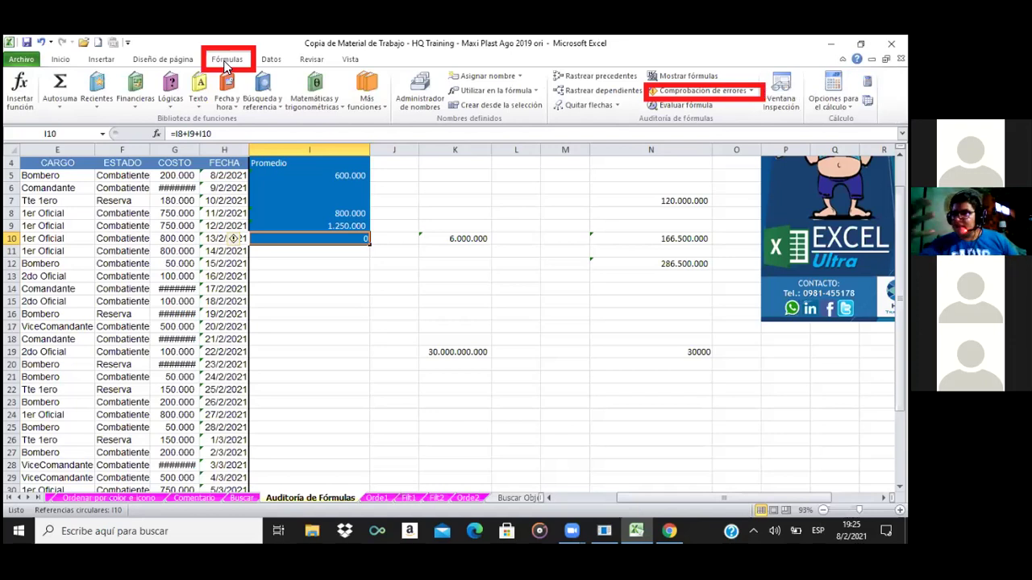
Run Comprobación de errores on the sheet, flagging I10's =I8+I9+I10 as an unprotected formula.
click(743, 92)
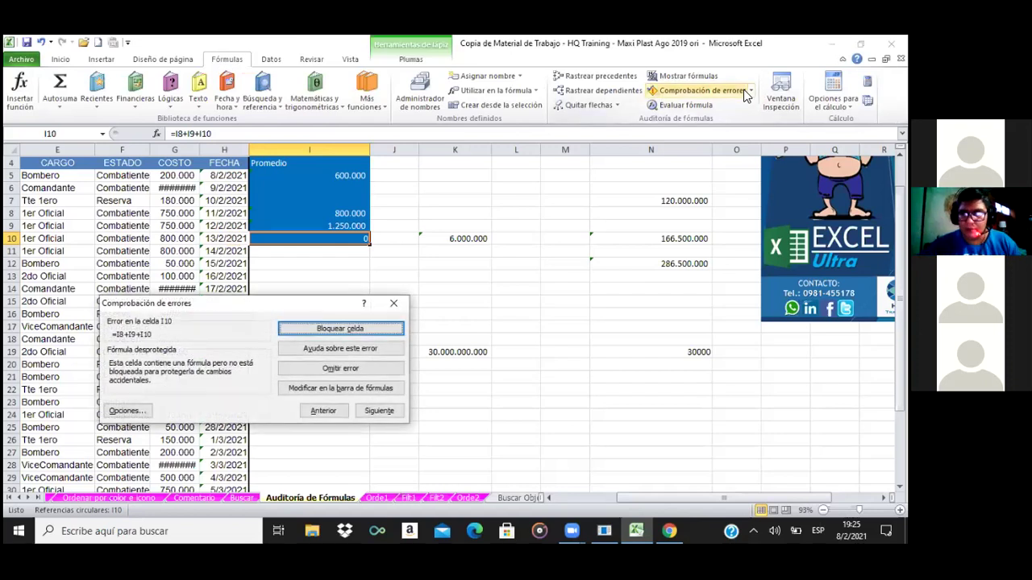
click(748, 93)
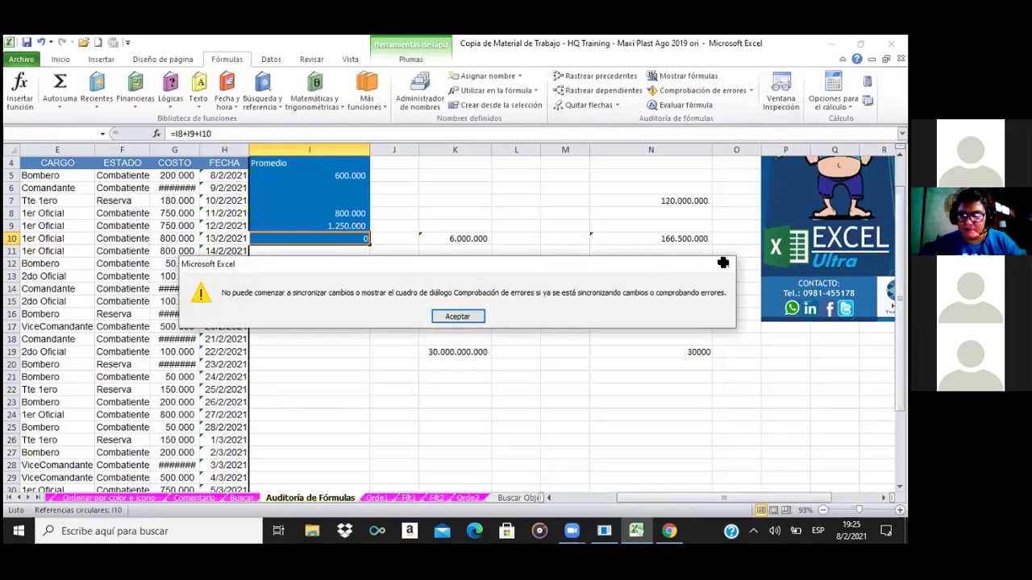
click(723, 263)
click(751, 91)
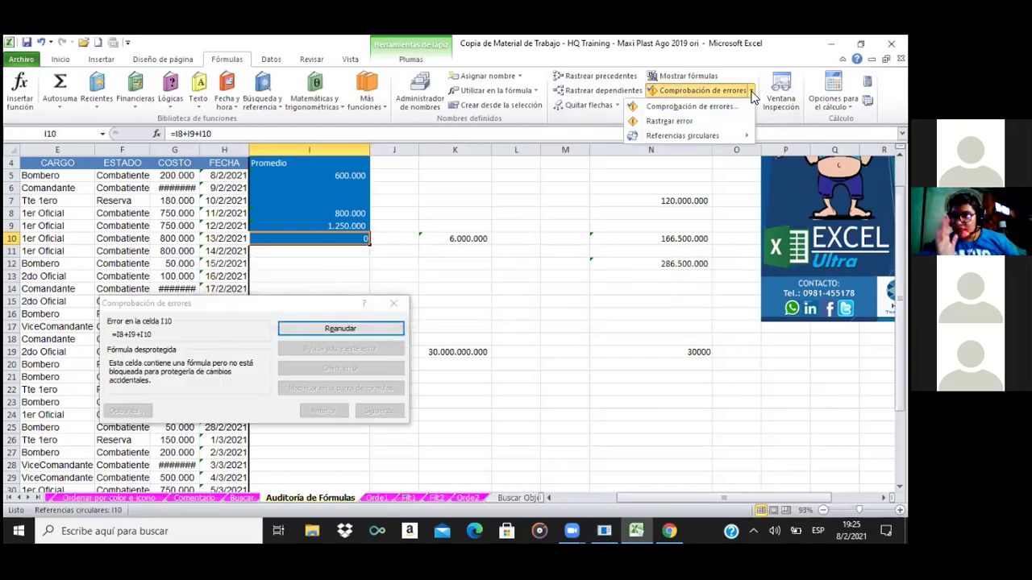
click(396, 303)
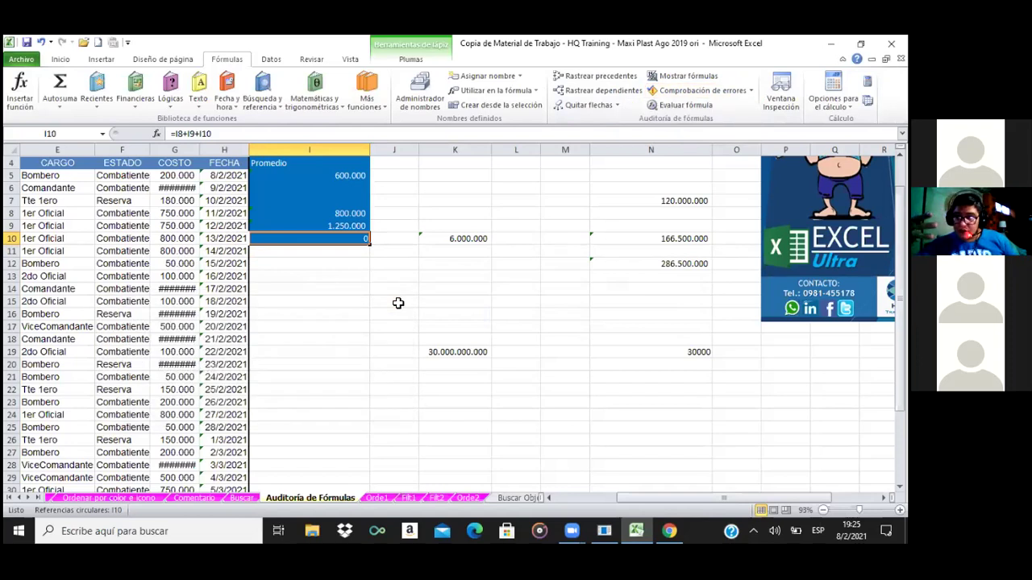
click(752, 90)
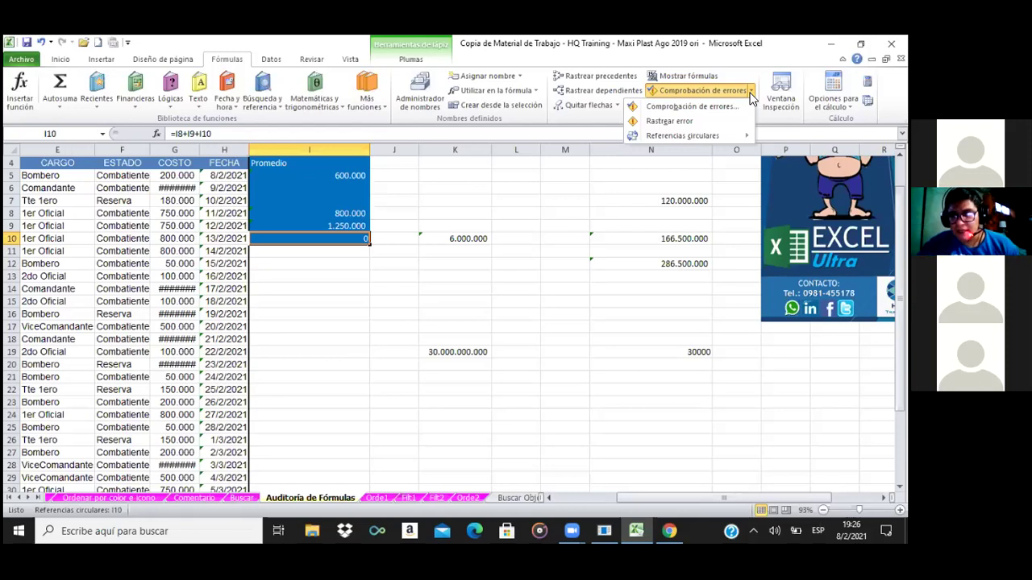
click(725, 107)
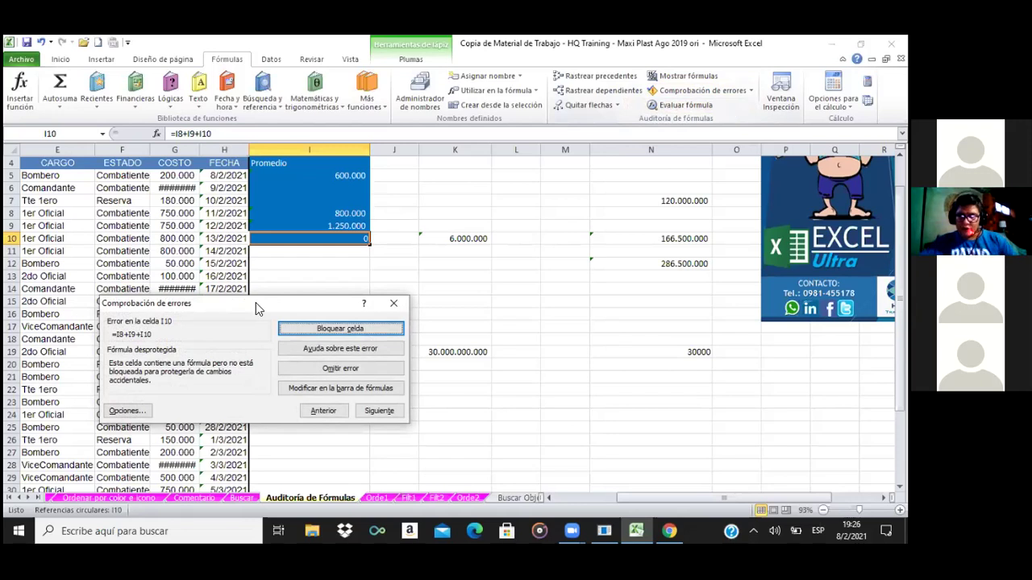
Lock the unprotected formula cells I10, K10 and N10 from the error check, then close it.
drag(256, 302, 390, 309)
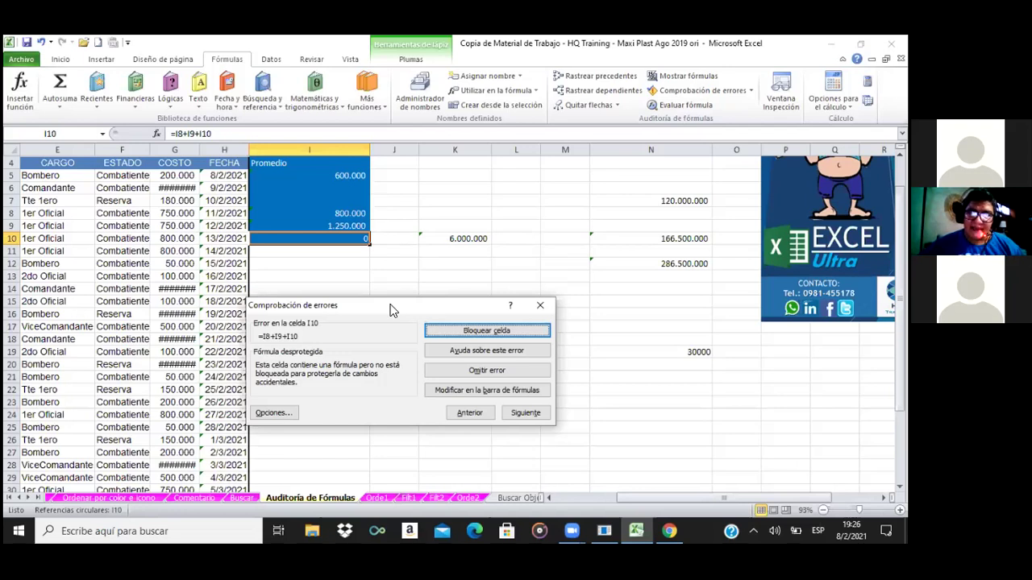
click(500, 332)
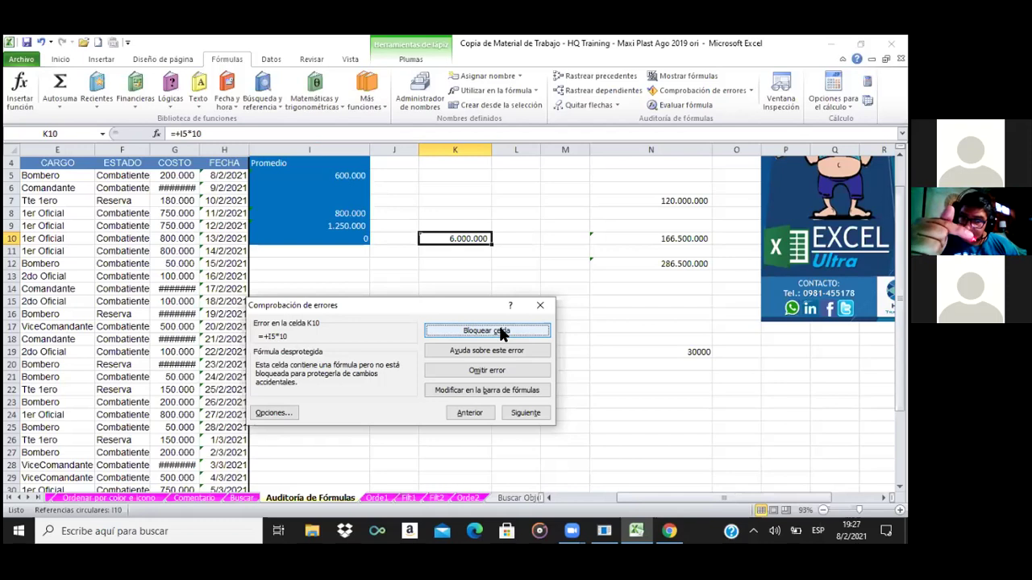
click(500, 331)
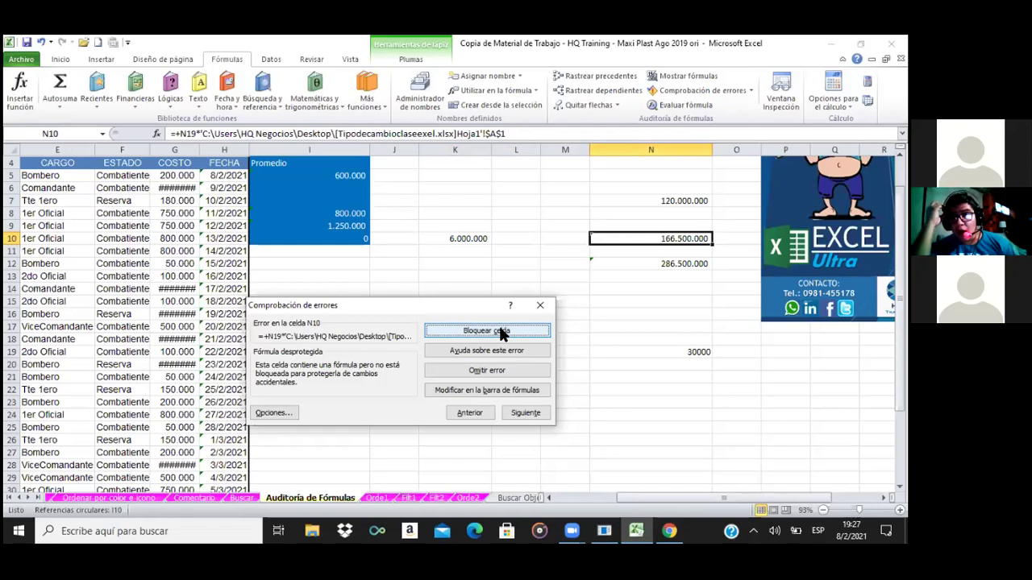
click(502, 334)
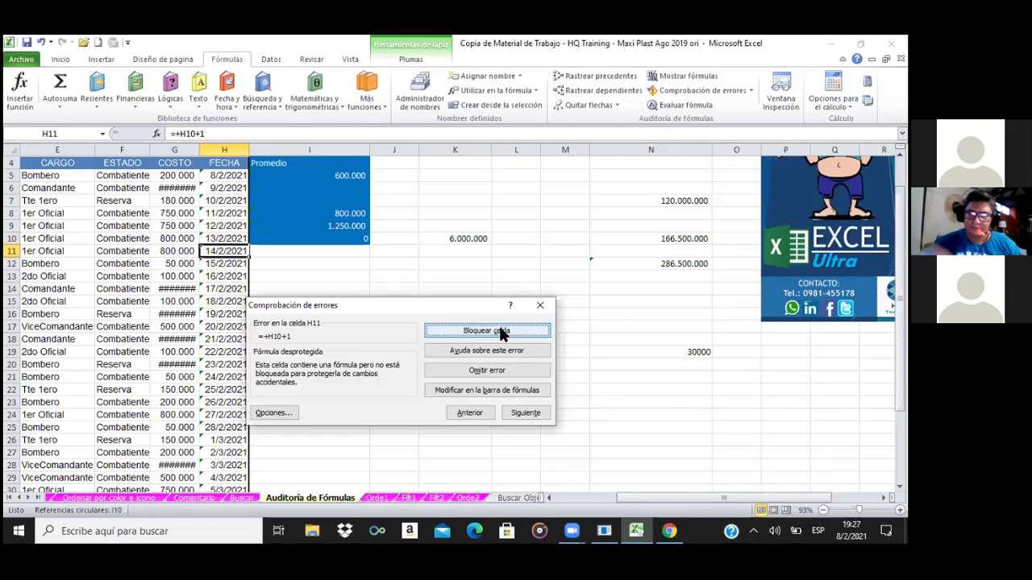
click(542, 304)
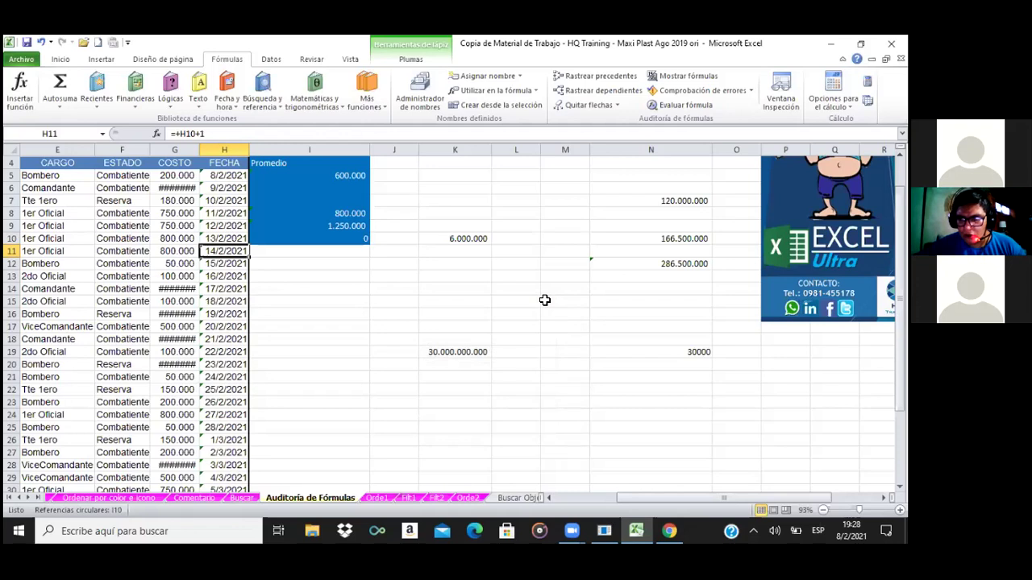
Delete the 6.000.000 formula from cell K10.
click(478, 238)
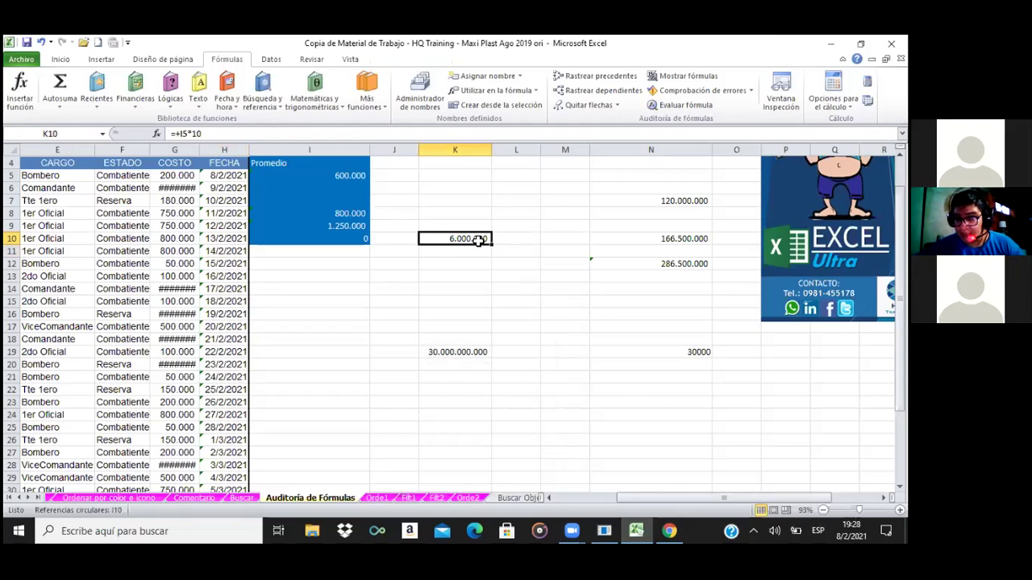
key(BackSpace)
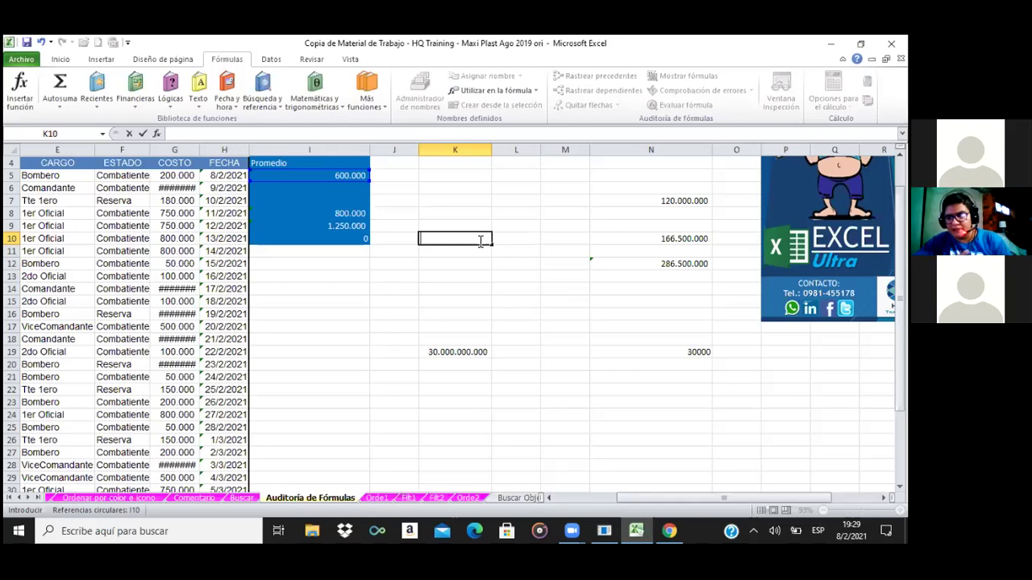
Enter =I5*10 in K10 and confirm it shows 6.000.000 in the formula bar.
text(=I5*10)
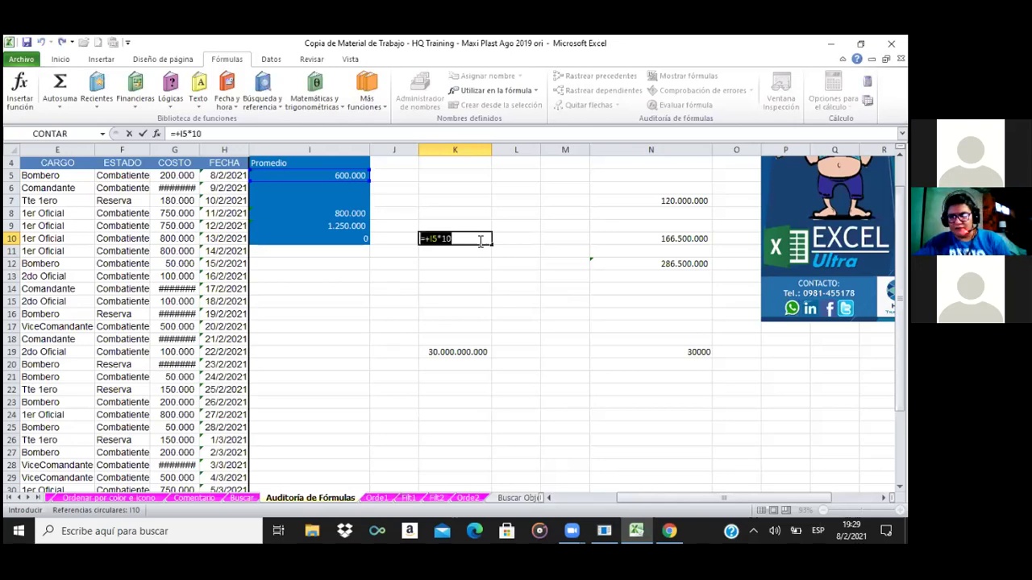
key(Return)
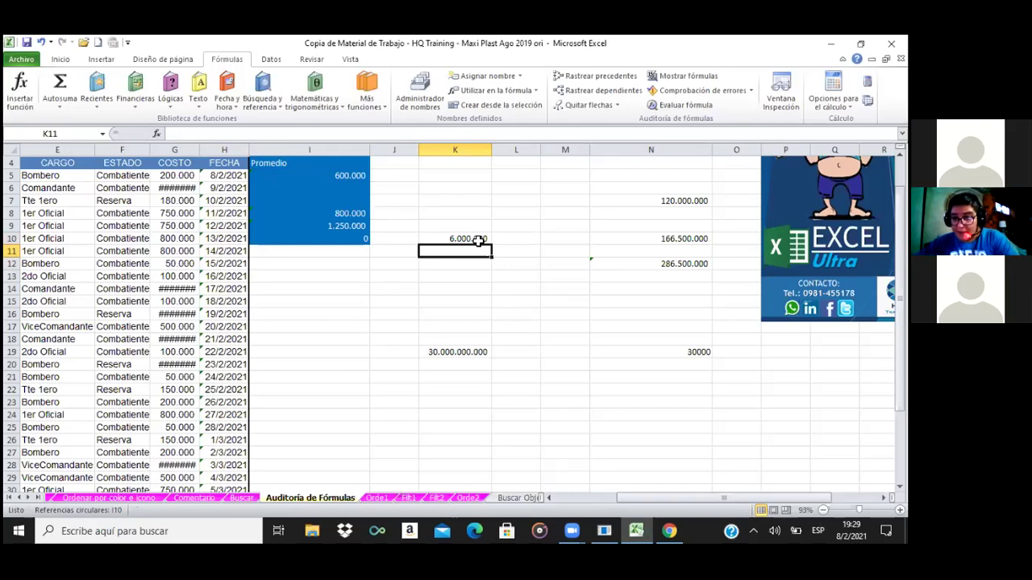
click(479, 240)
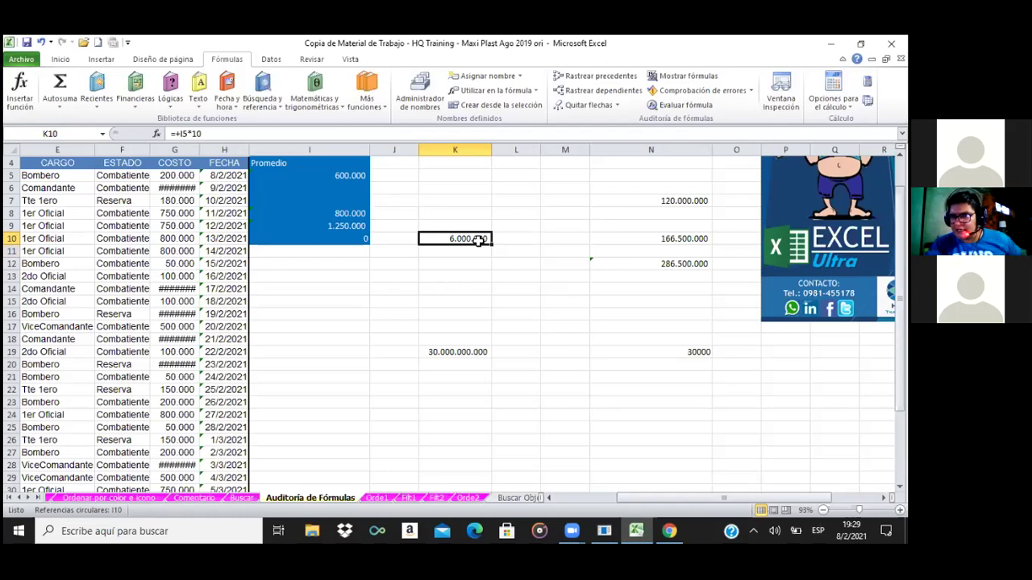
right_click(479, 241)
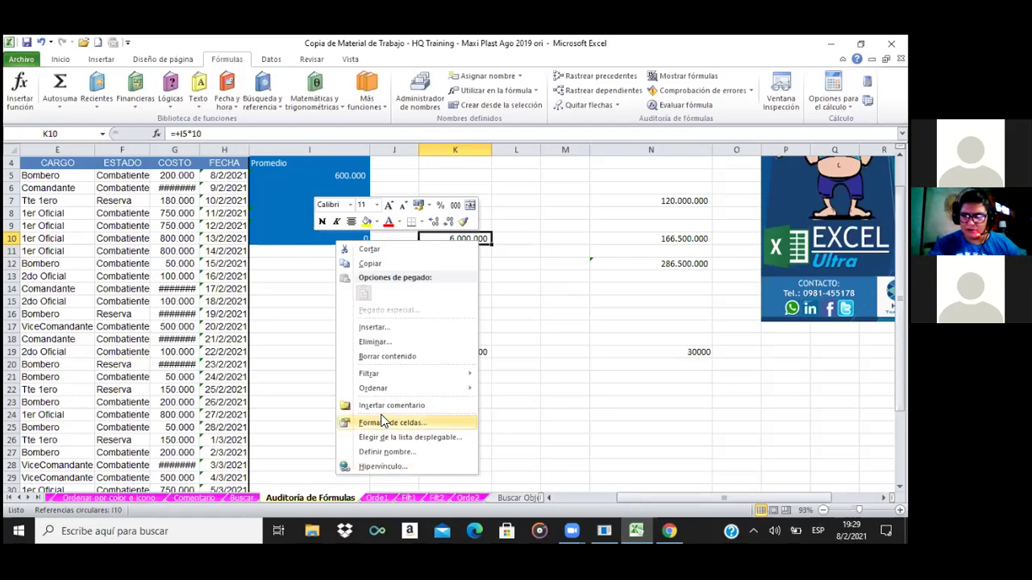
click(384, 423)
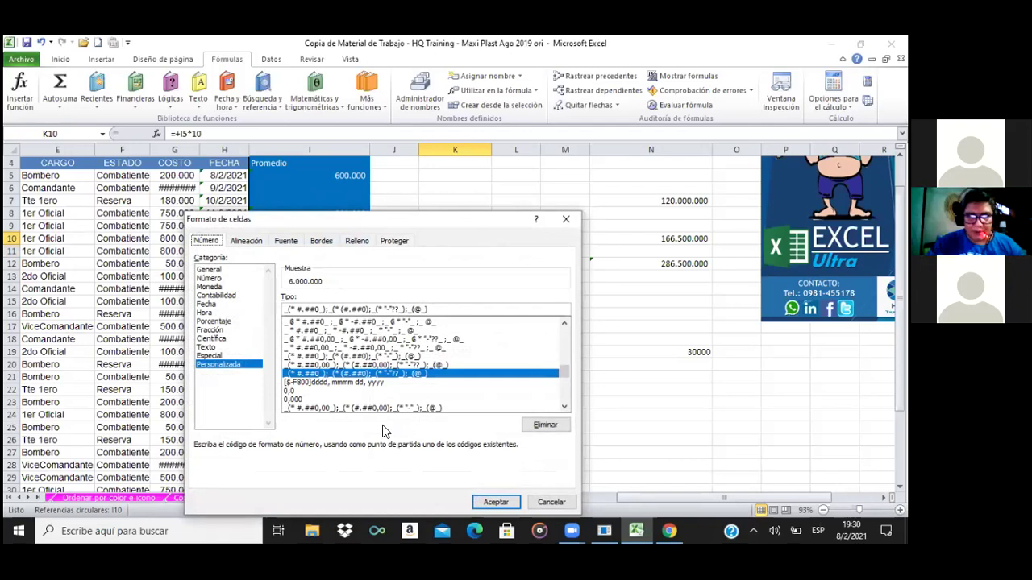
click(402, 244)
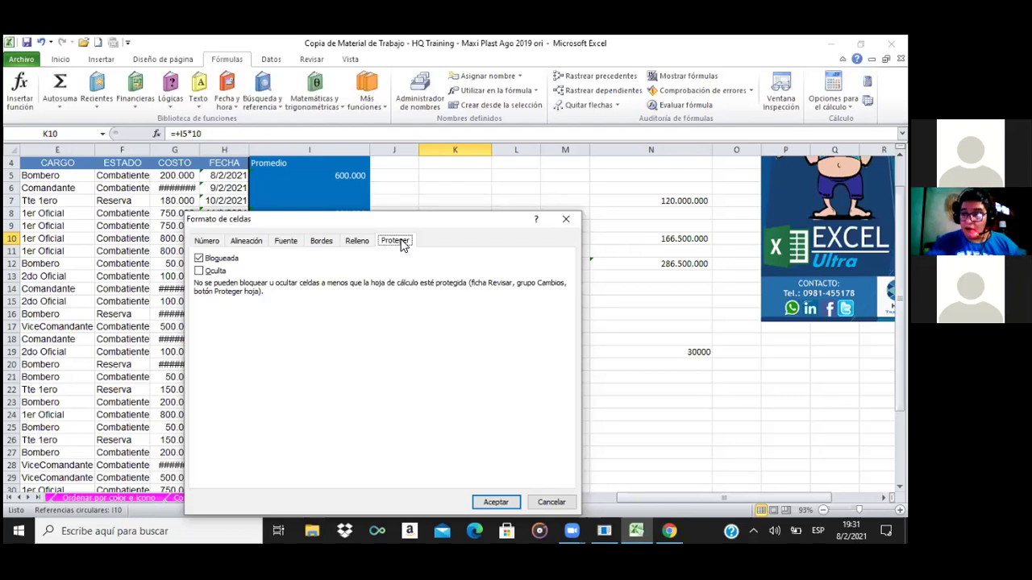
key(Return)
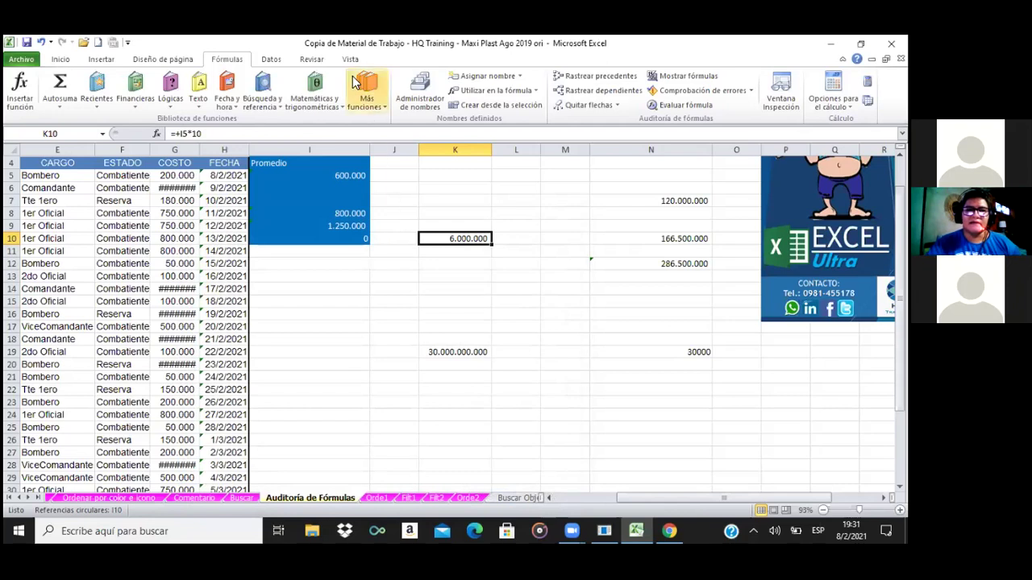
Open Proteger hoja from the Revisar tab for the Auditoría de Fórmulas sheet.
click(321, 59)
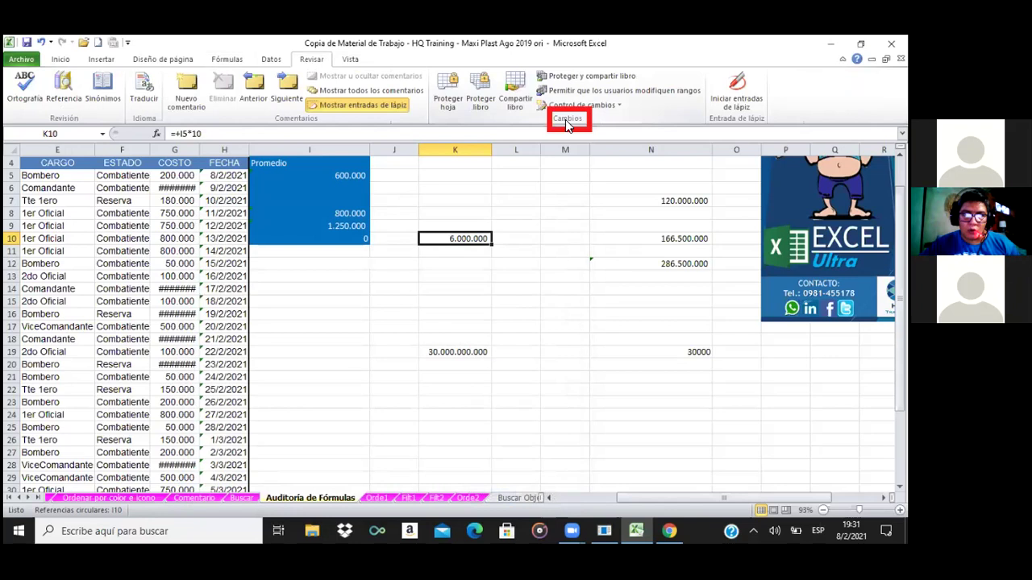
click(462, 105)
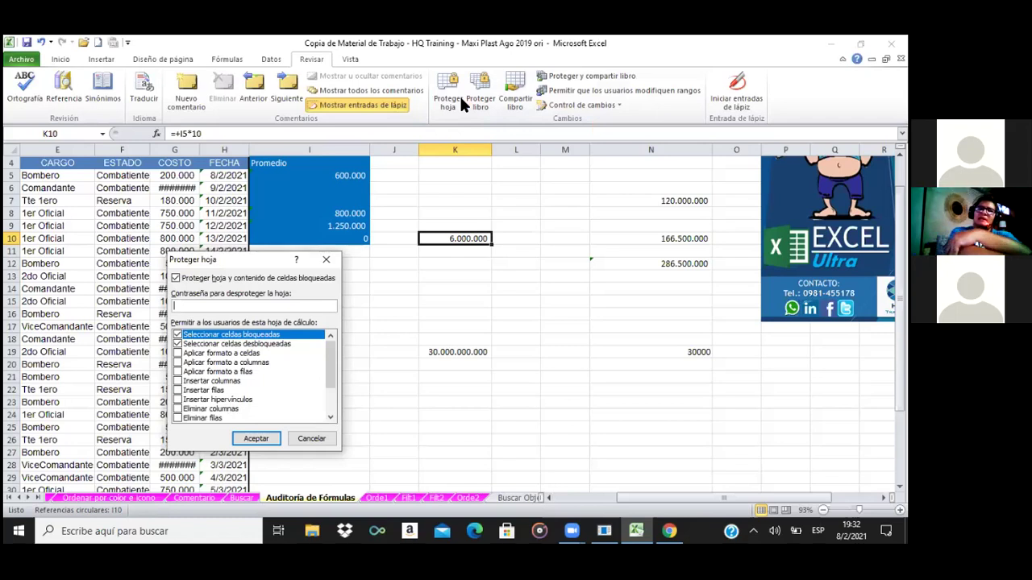
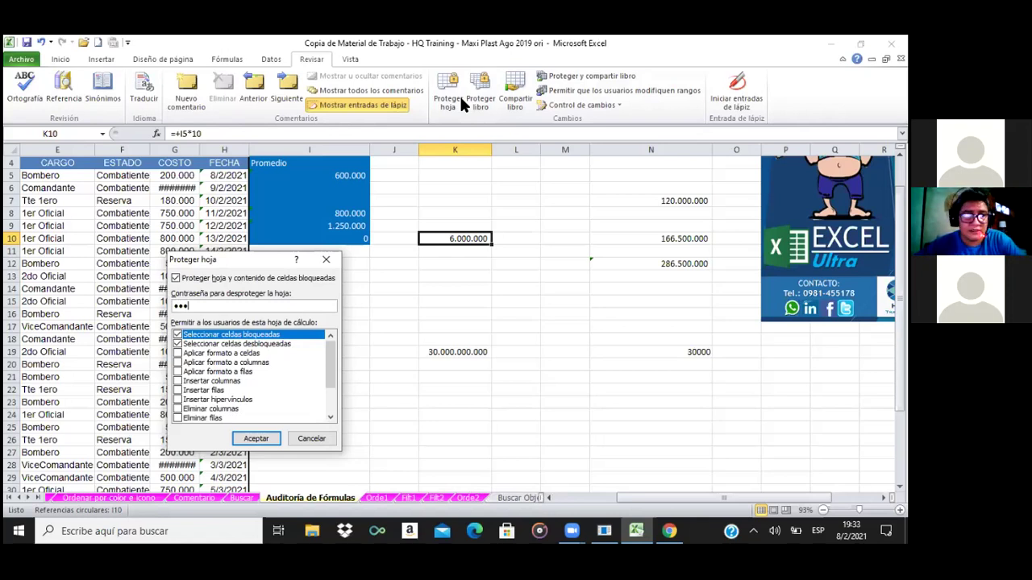
Enter the sheet protection password and retype it to confirm protection.
key(Return)
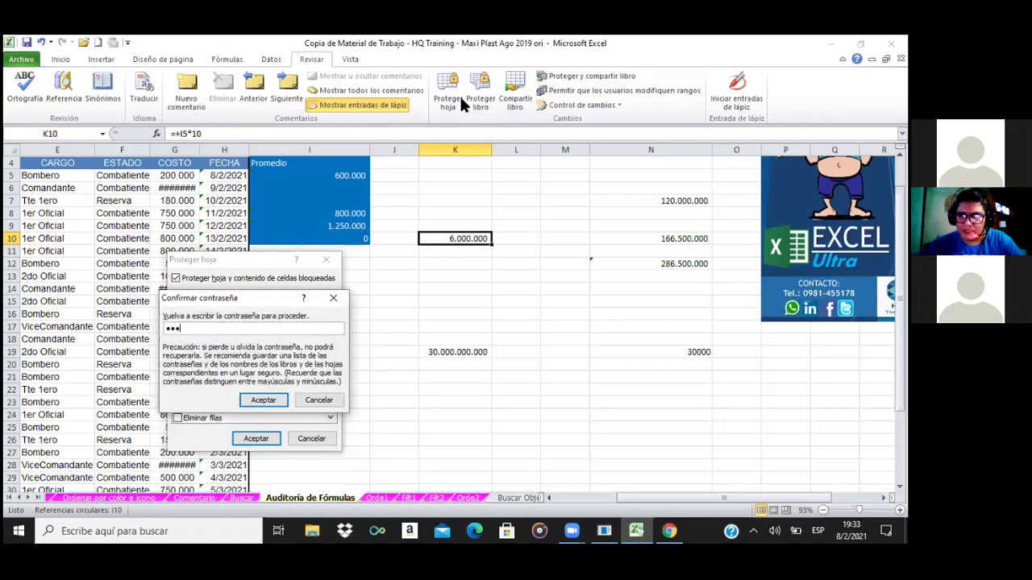
key(Return)
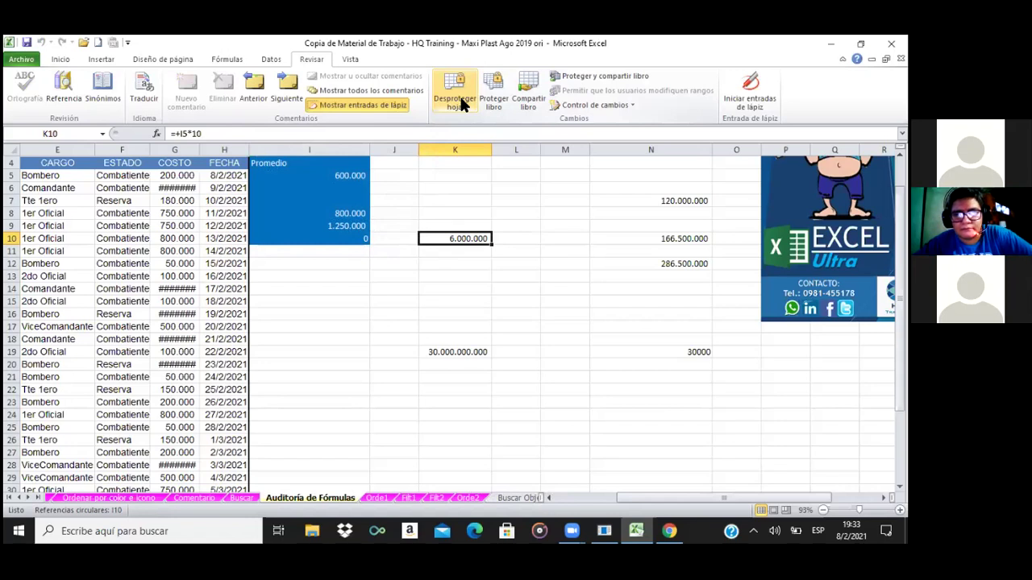
Try editing locked cell K10 and dismiss the protected, read-only warning.
click(461, 89)
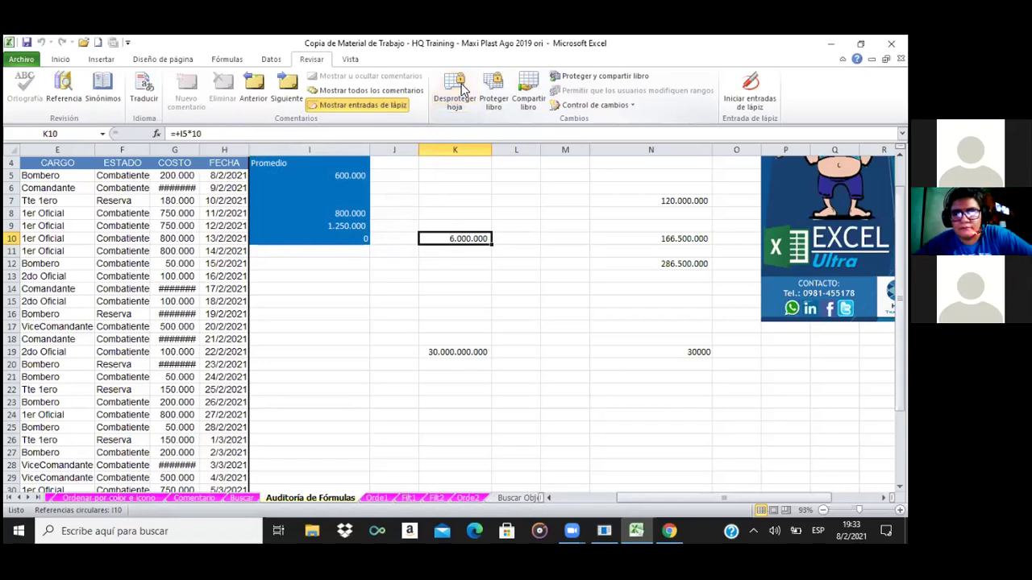
double_click(478, 240)
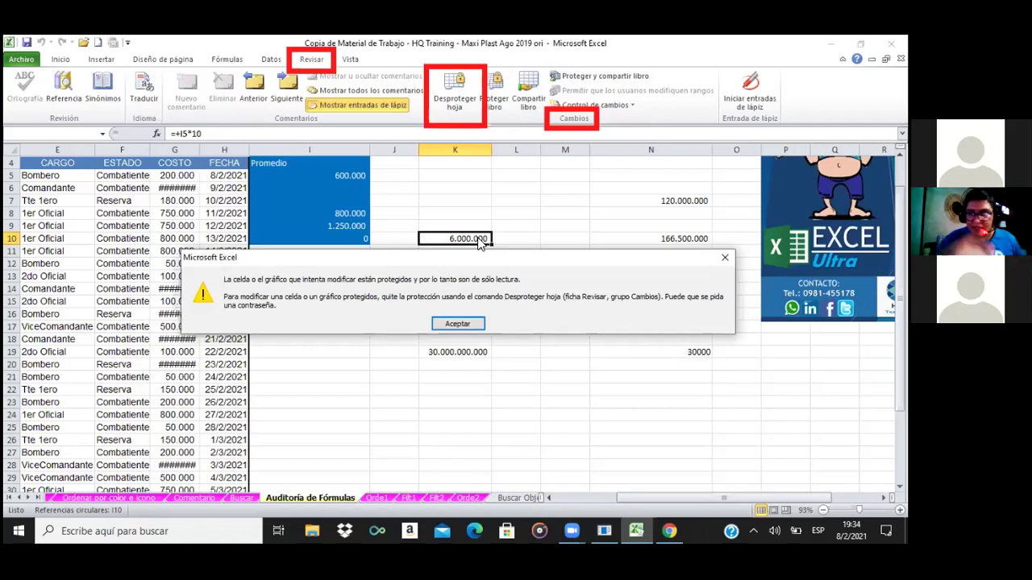
key(Return)
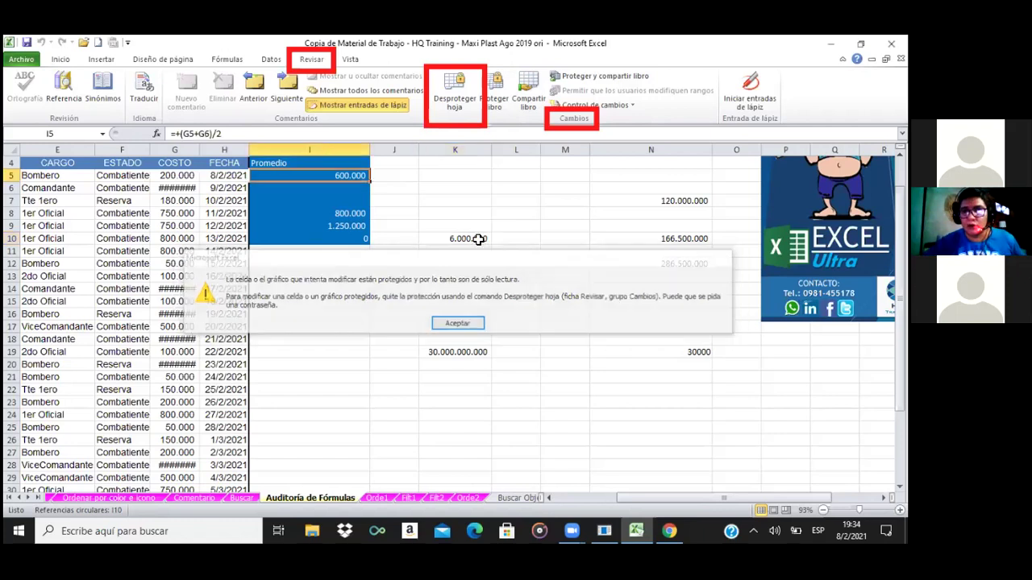
Choose Desproteger hoja and type the sheet's protection password.
click(454, 94)
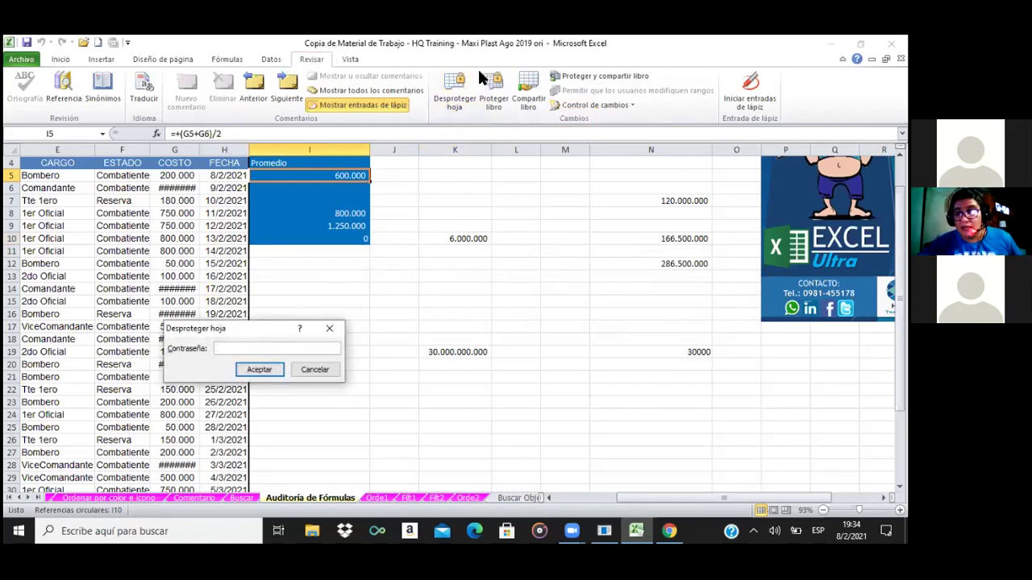
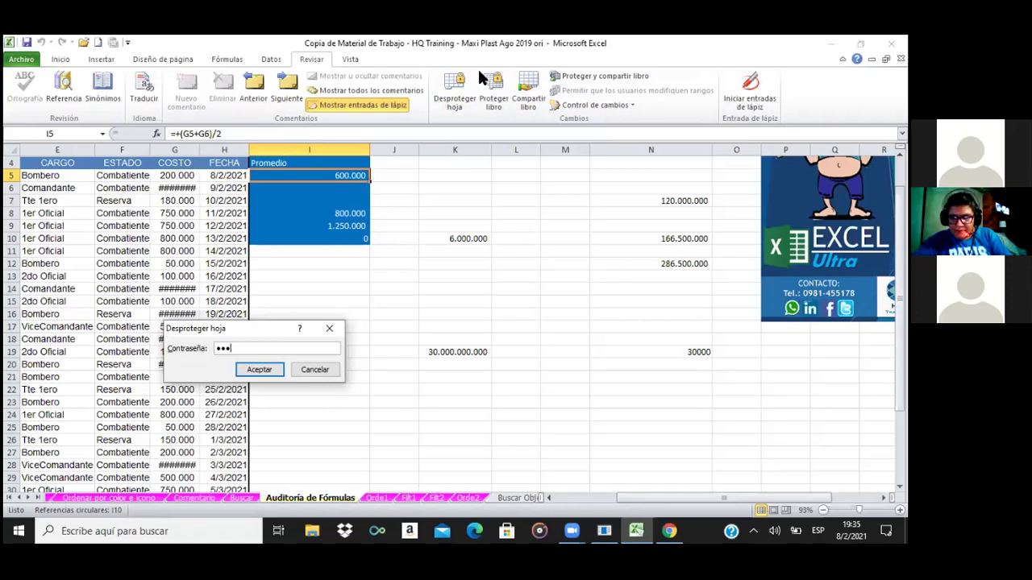
Unprotect the sheet with its password, then make K10 unlocked with its formula hidden.
key(Return)
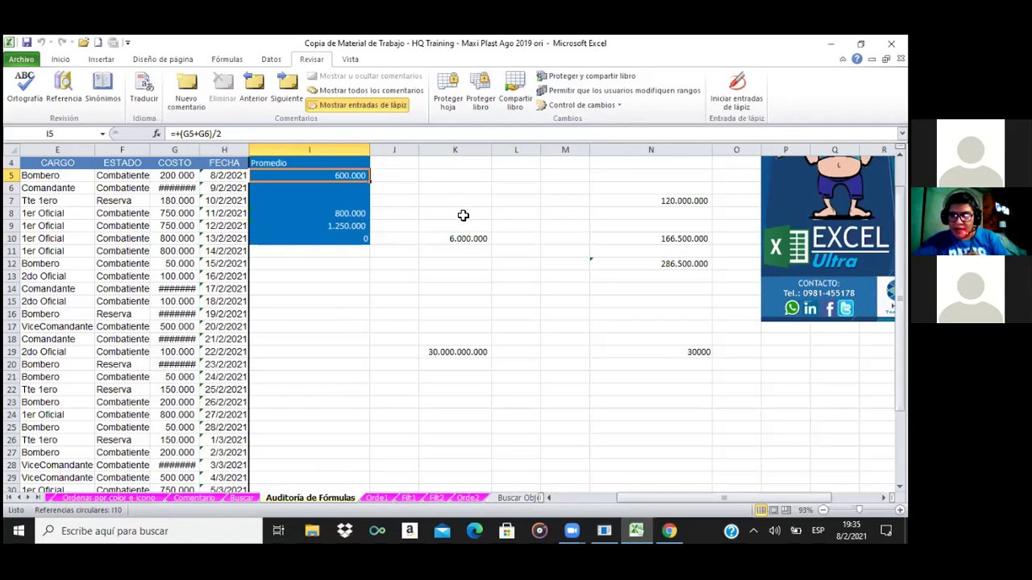
click(472, 241)
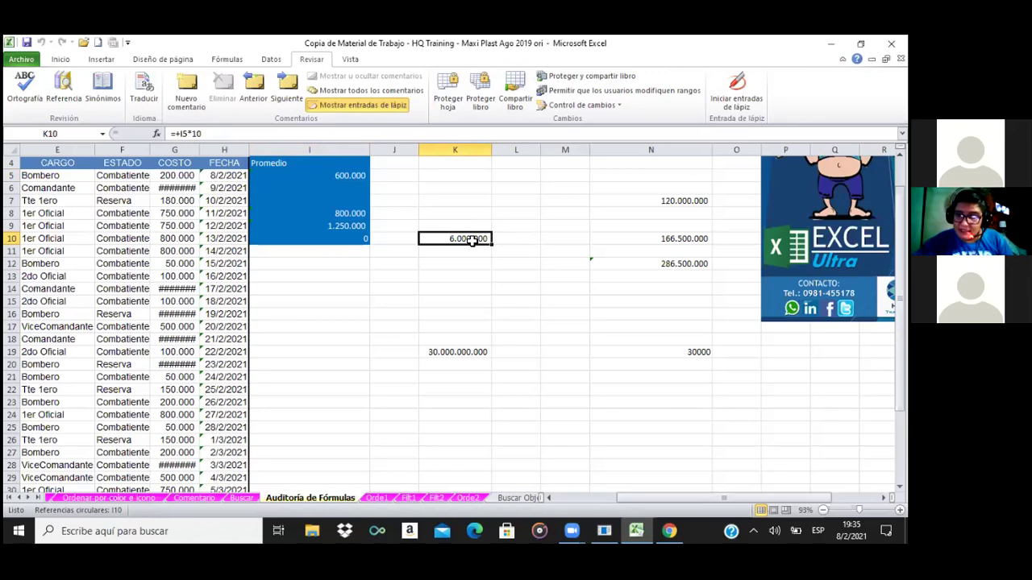
right_click(473, 243)
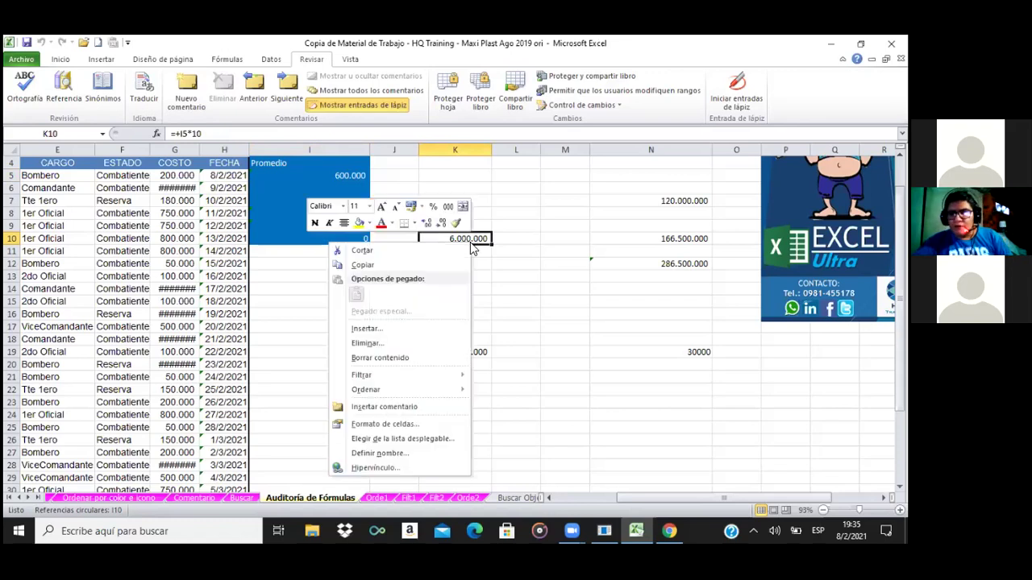
click(409, 425)
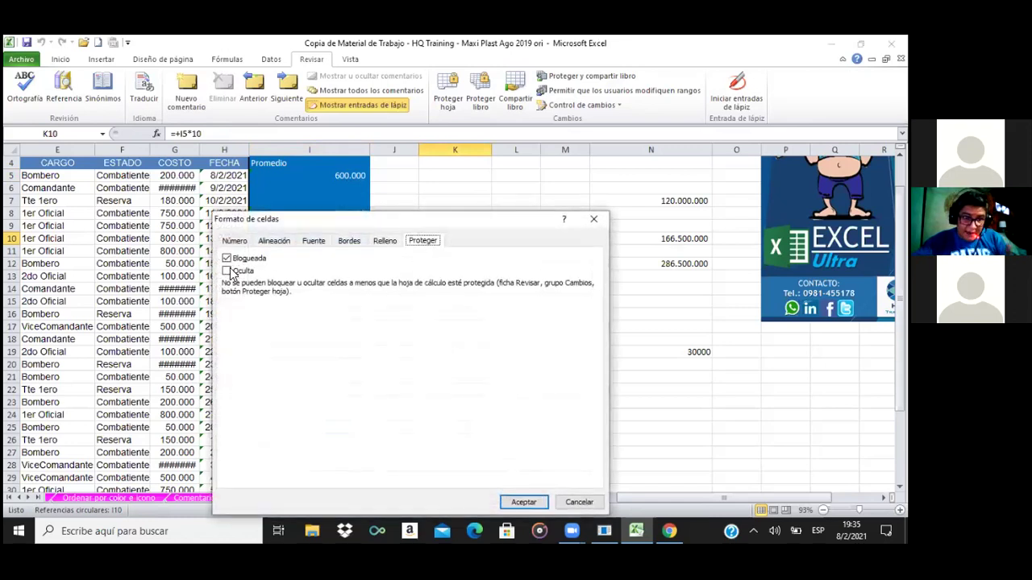
click(226, 269)
click(226, 258)
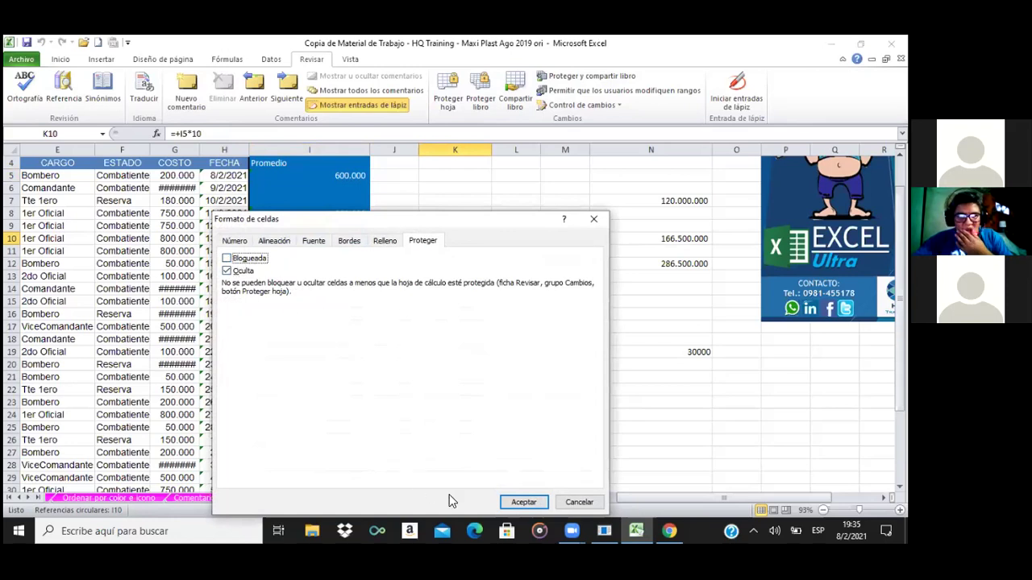
click(524, 502)
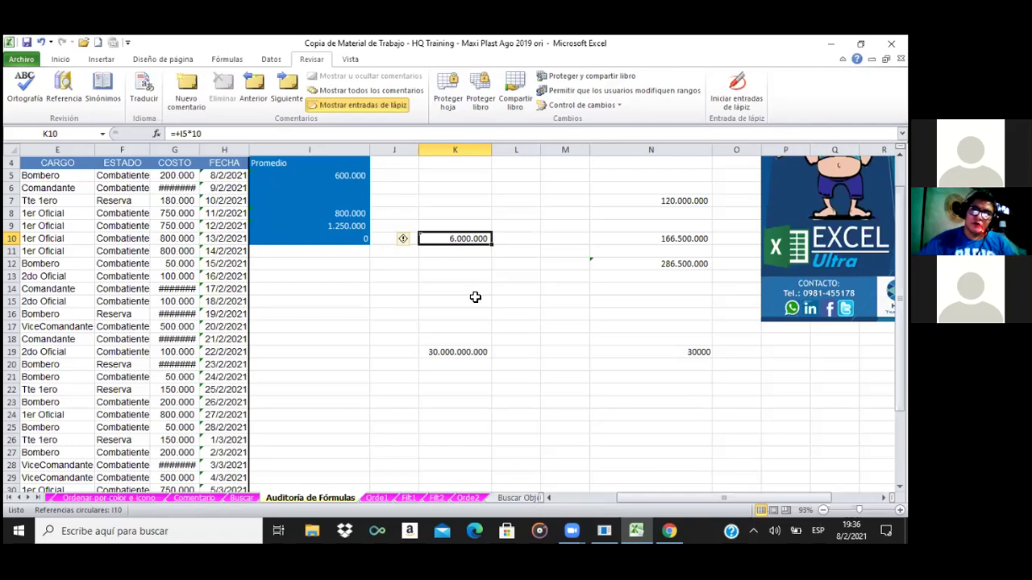
Protect the sheet again and try editing K10 to confirm its formula is hidden.
click(447, 95)
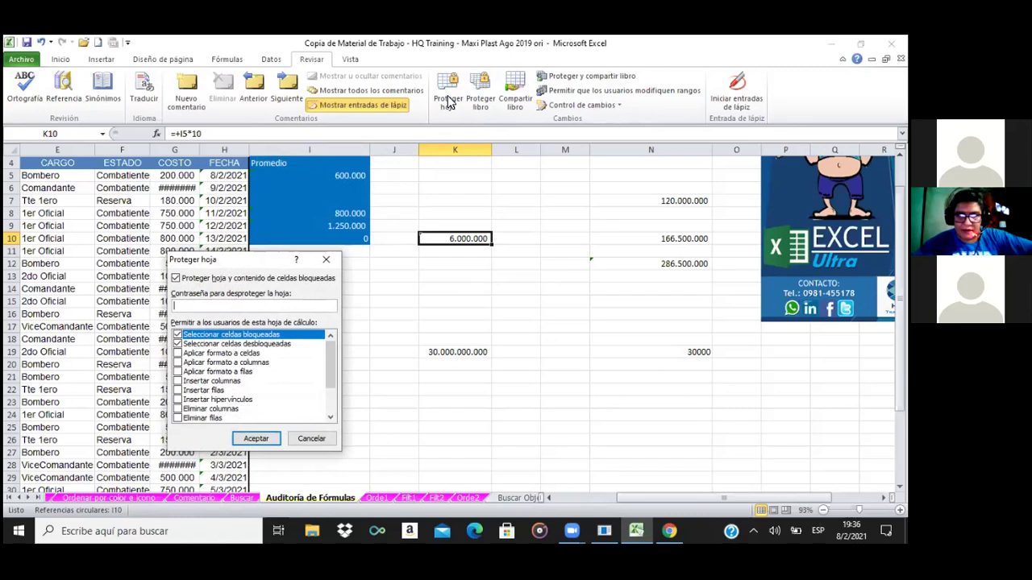
key(Return)
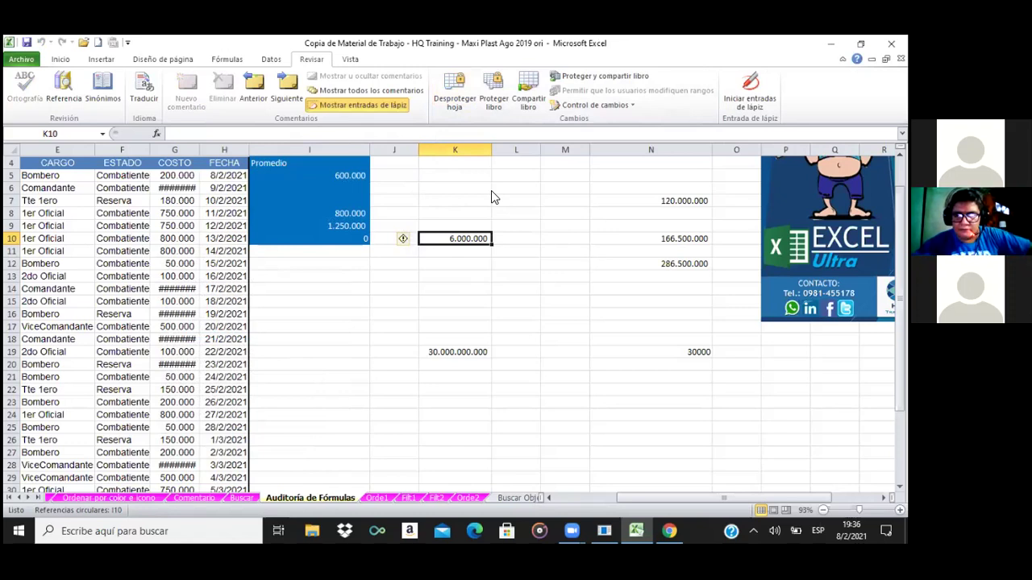
key(BackSpace)
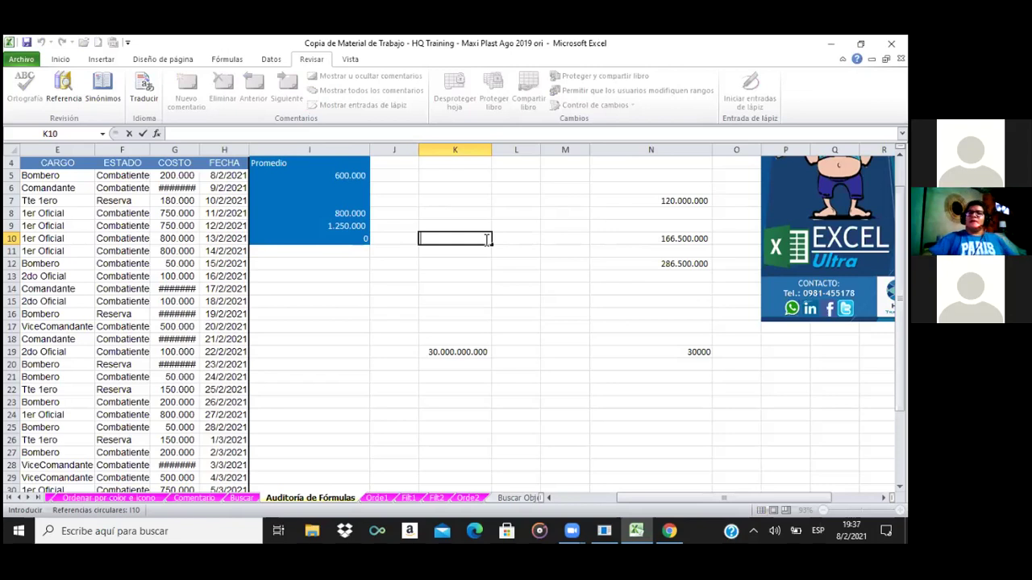
Leave K10 unchanged, unprotect the sheet, and bring up the Fórmulas auditing tools.
key(ctrl+Return)
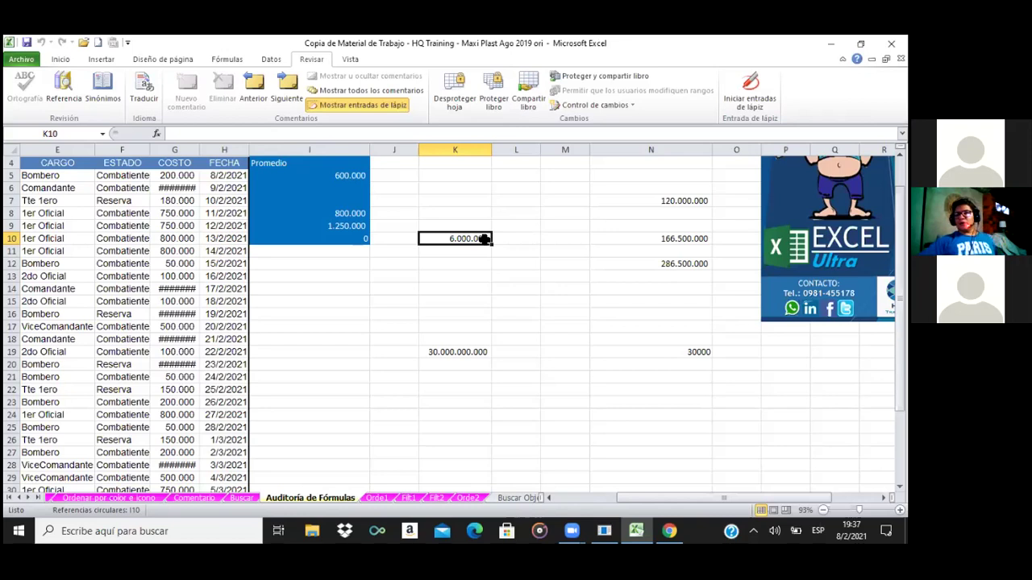
click(468, 110)
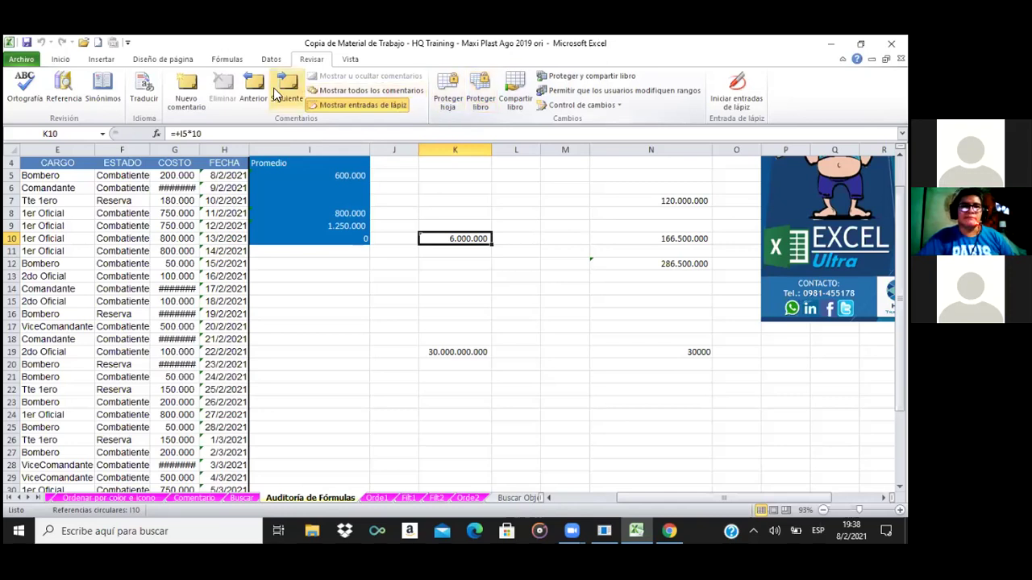
click(239, 59)
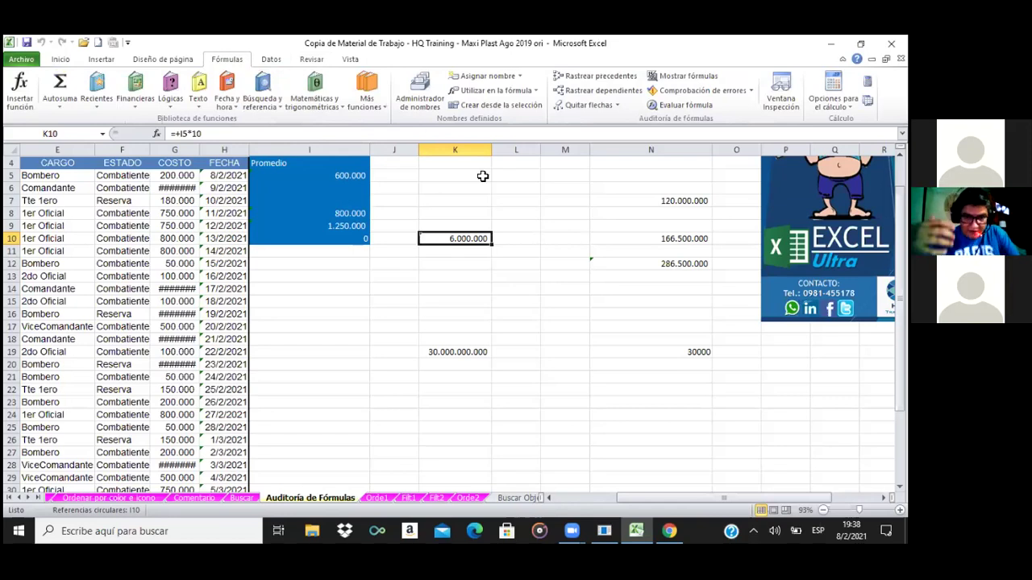
Run Comprobación de errores from K10, read the unprotected-formula help, then close the check.
click(753, 93)
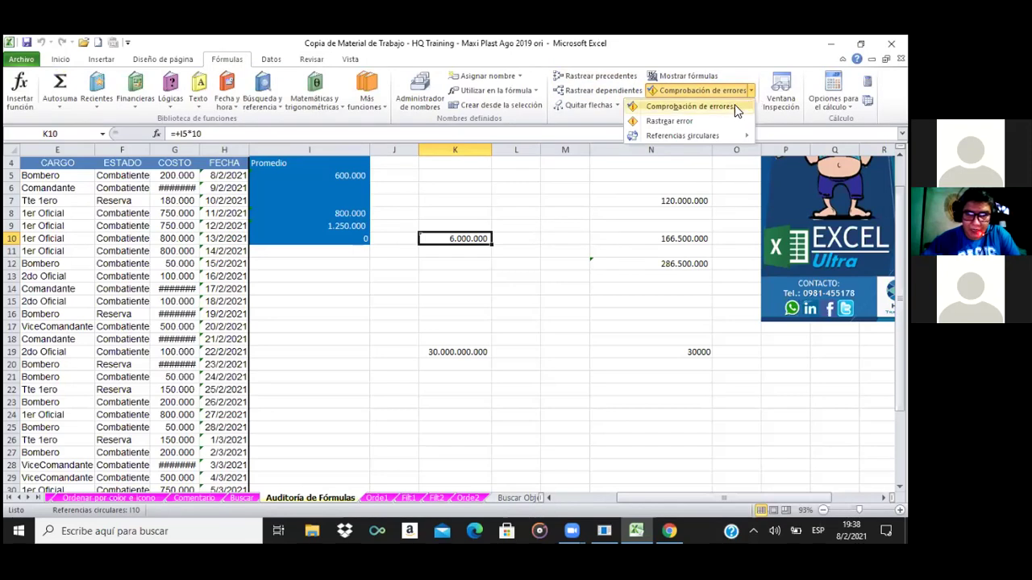
click(736, 107)
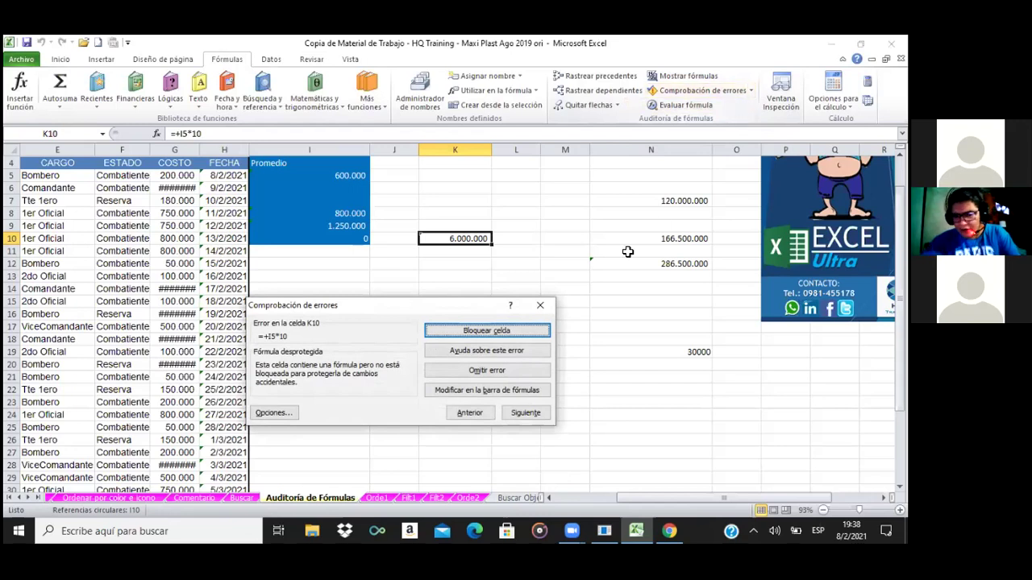
click(517, 357)
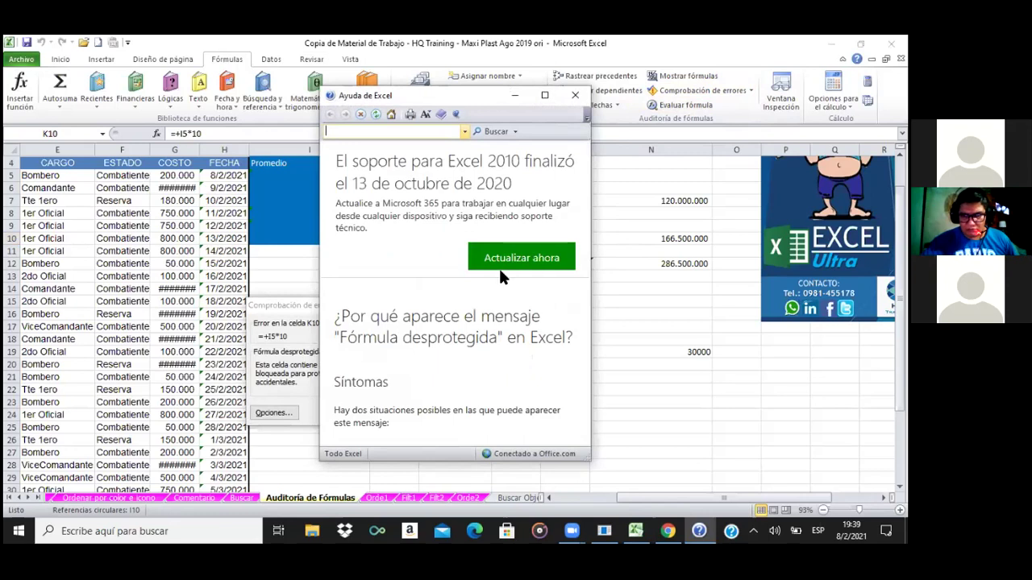
key(alt+F4)
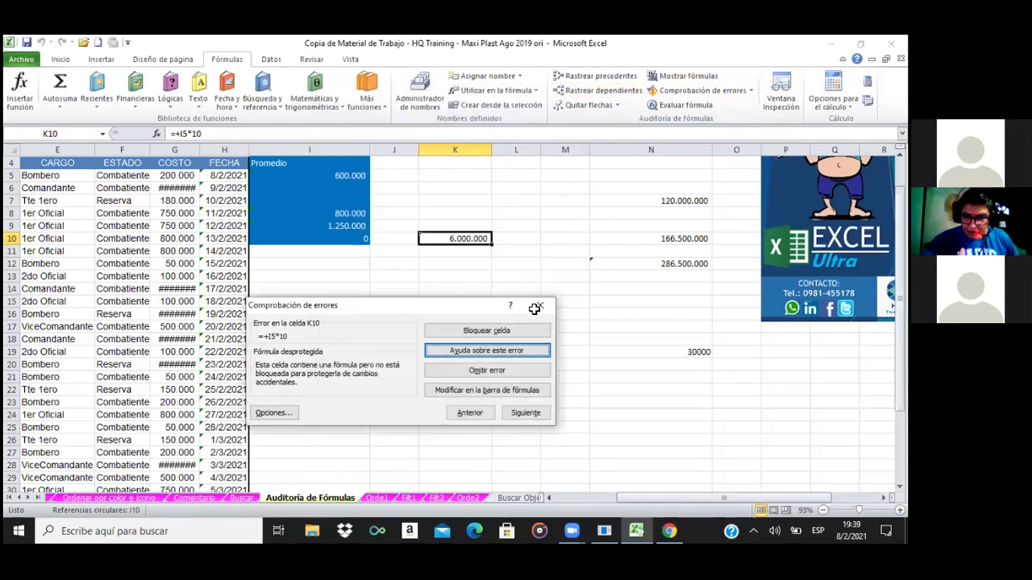
click(539, 307)
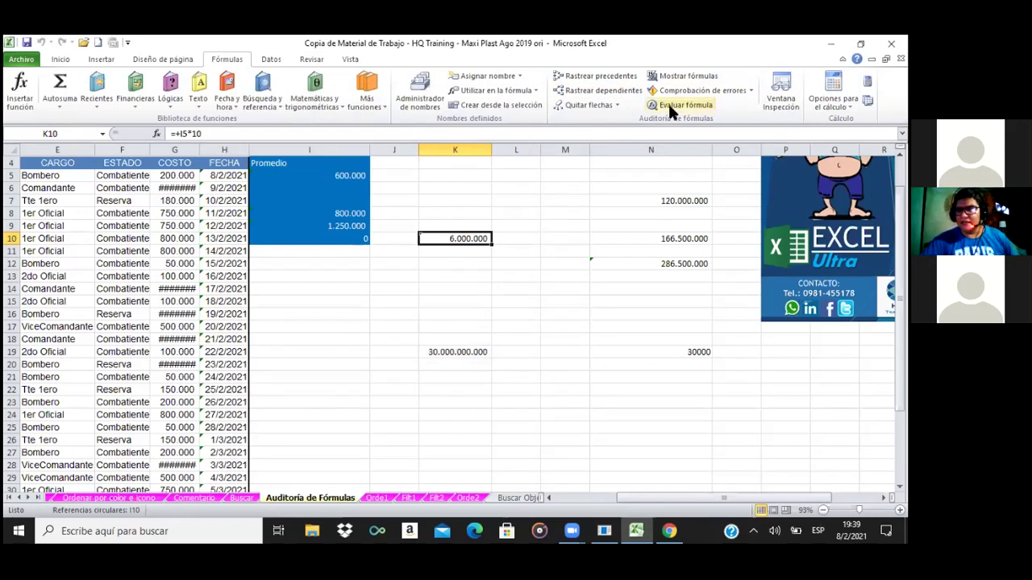
Rerun the error check and ignore K10's error to move on to H11.
click(752, 92)
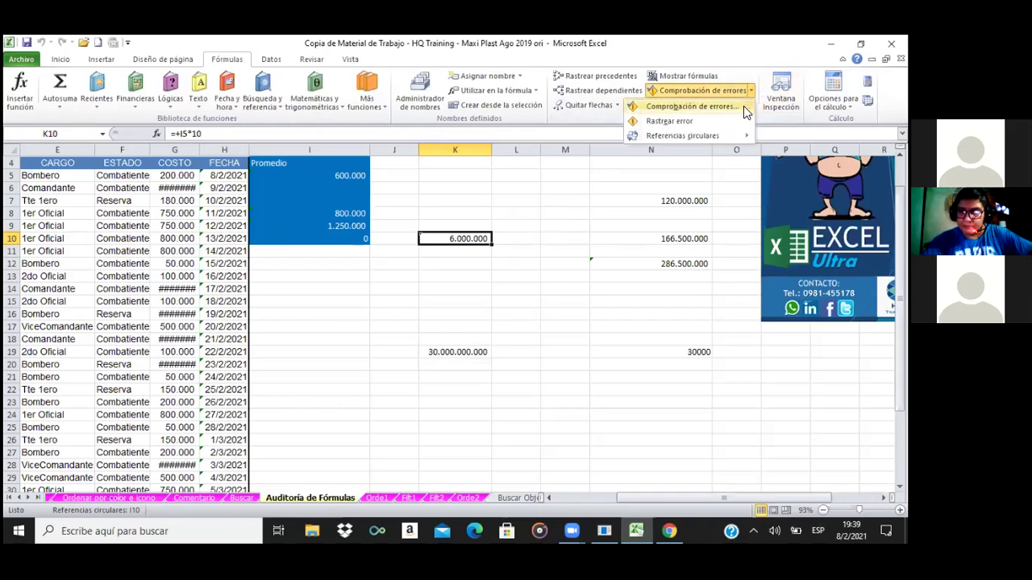
click(743, 106)
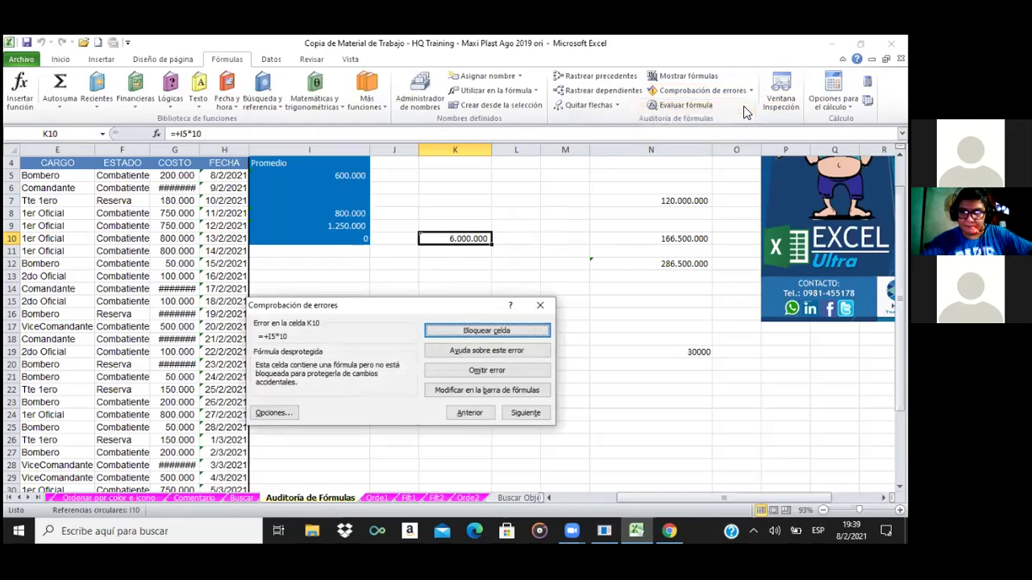
click(514, 372)
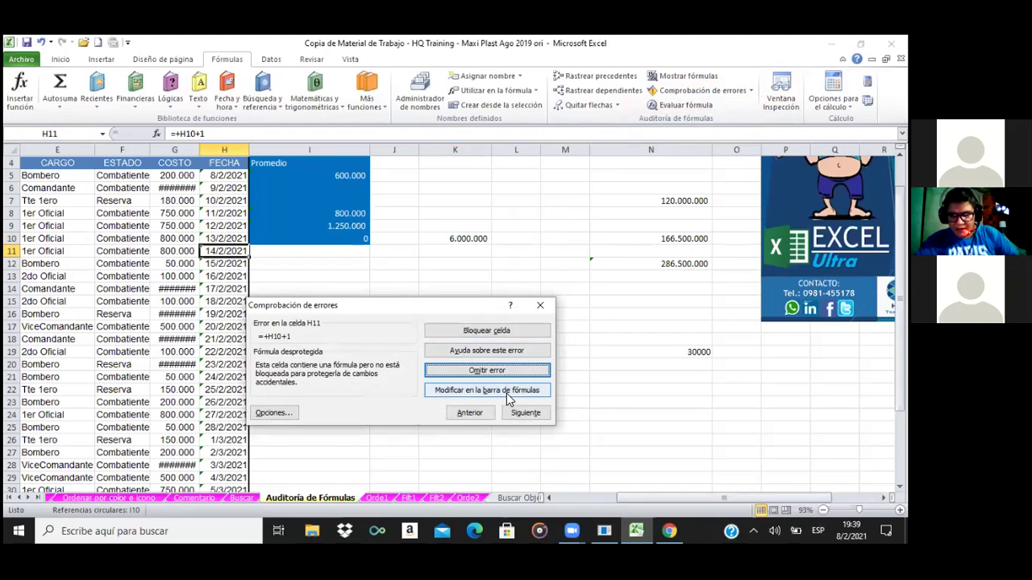
click(506, 394)
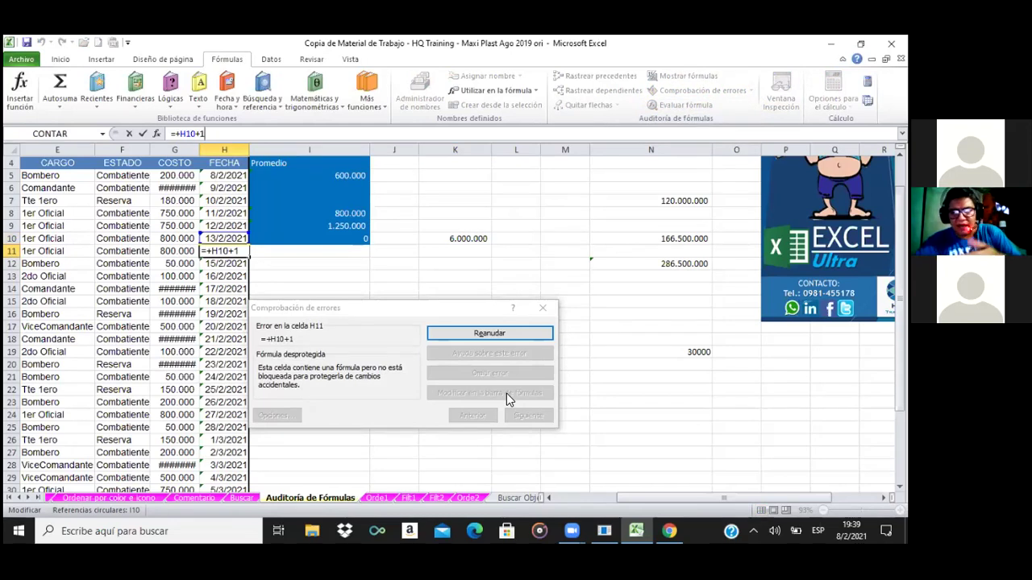
click(533, 331)
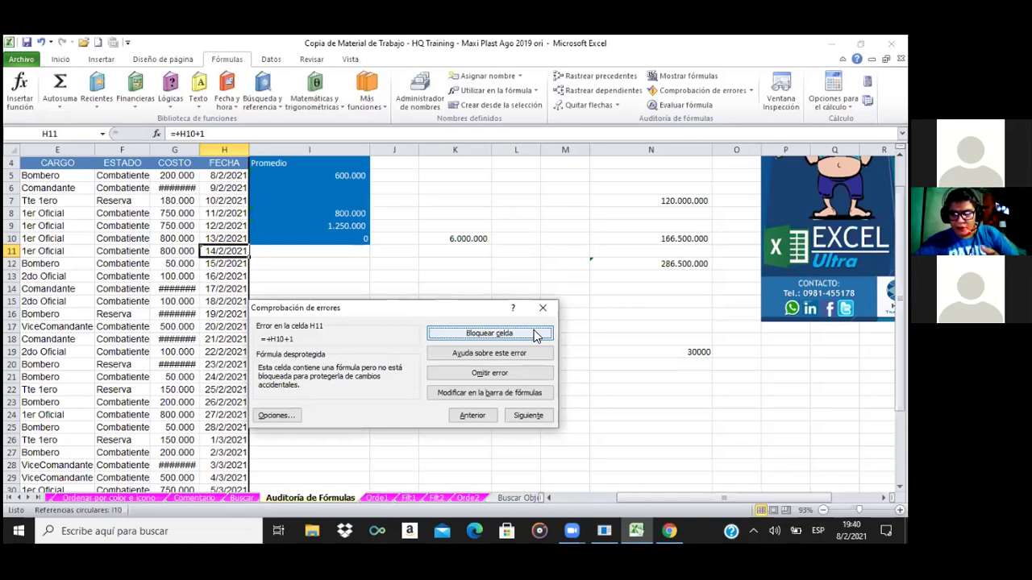
click(475, 416)
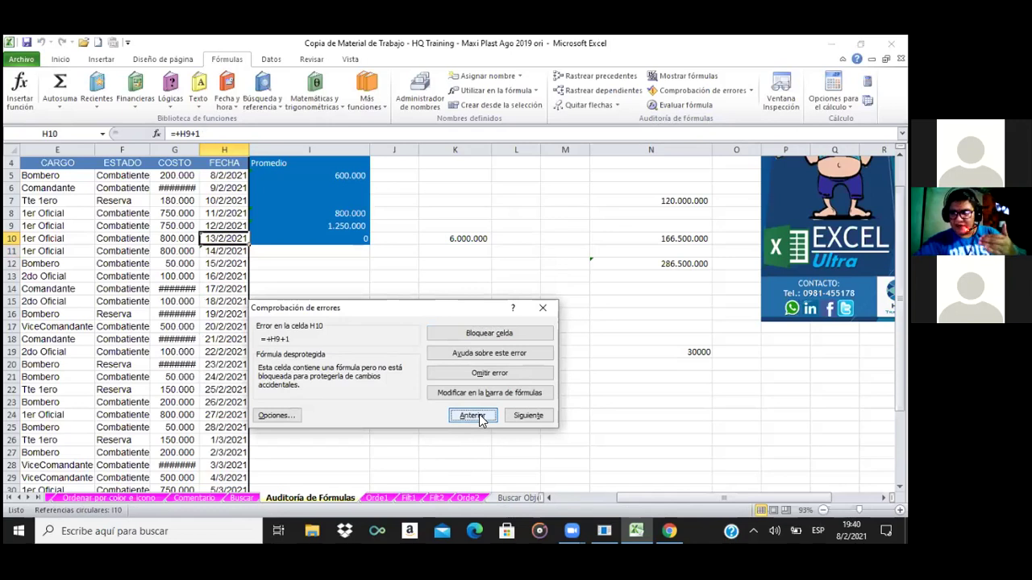
click(507, 417)
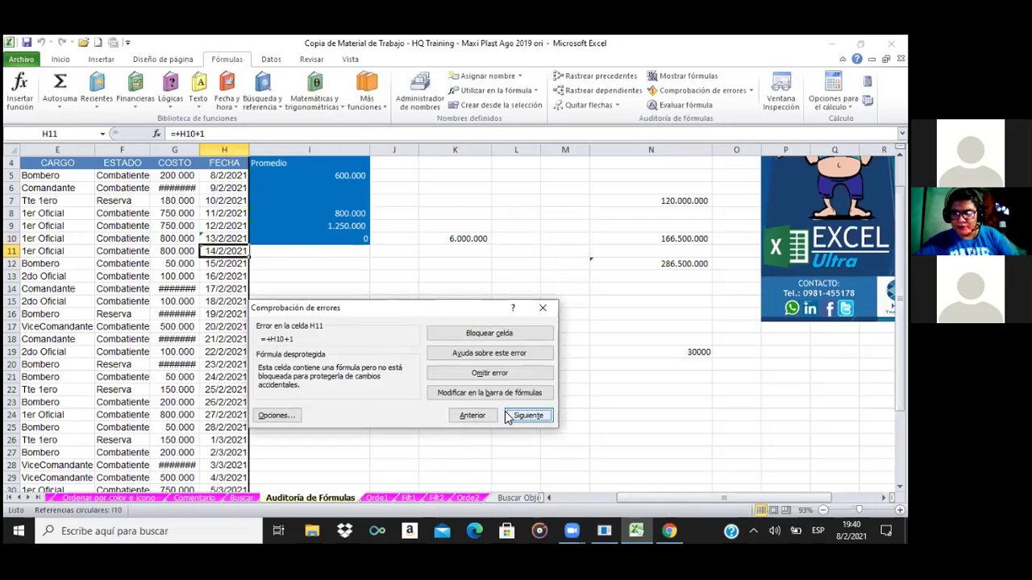
Open the error-checking options from the dialog, then close them to return to H11's check.
click(261, 419)
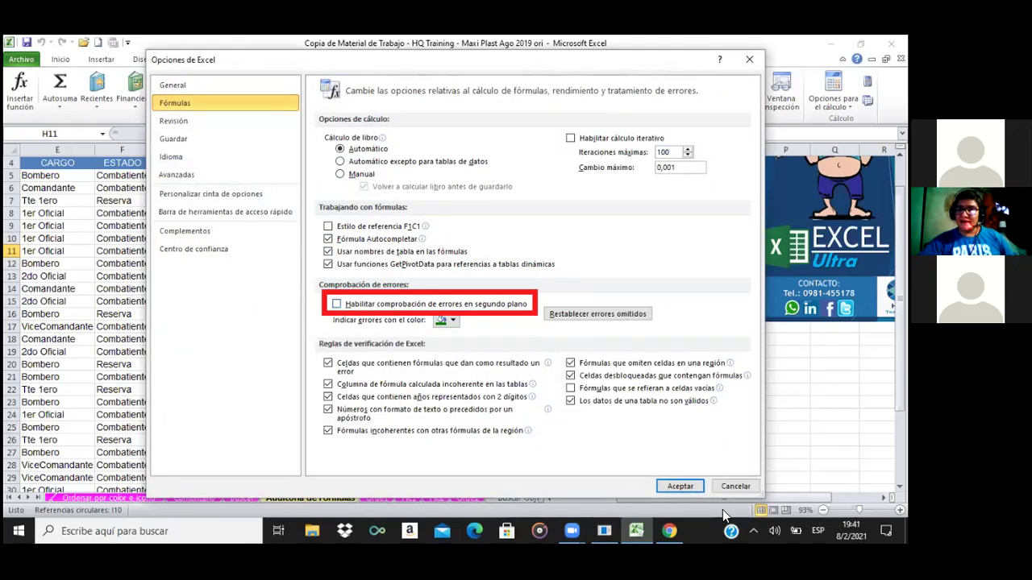
click(682, 486)
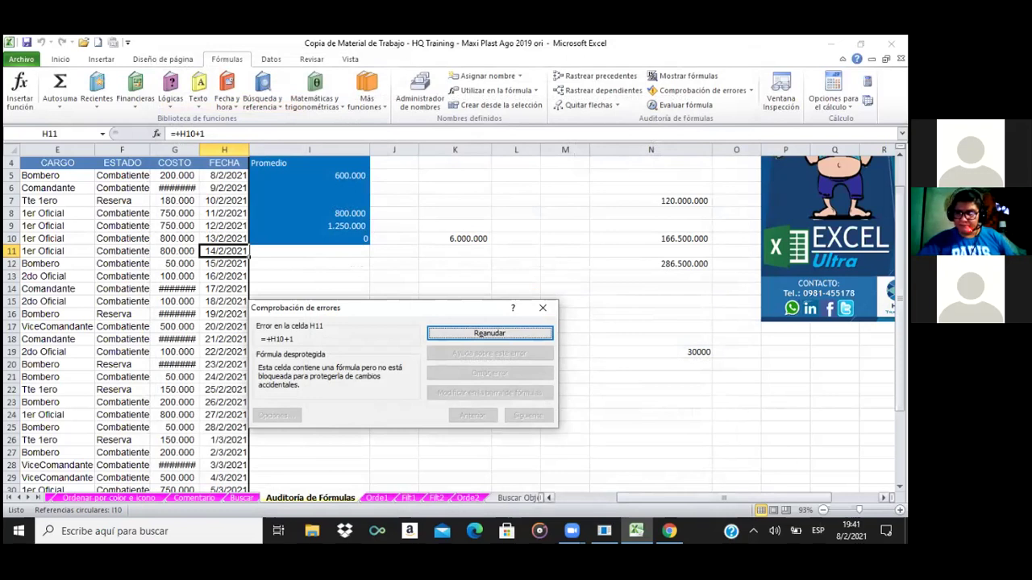
Resume the error check on H11, then close the Error Checking dialog.
click(522, 333)
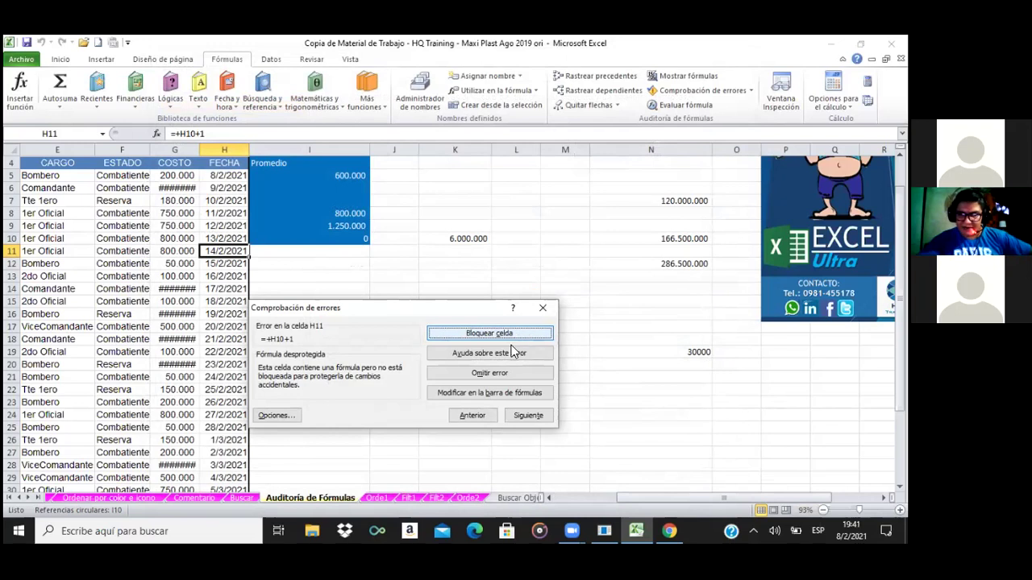
click(542, 310)
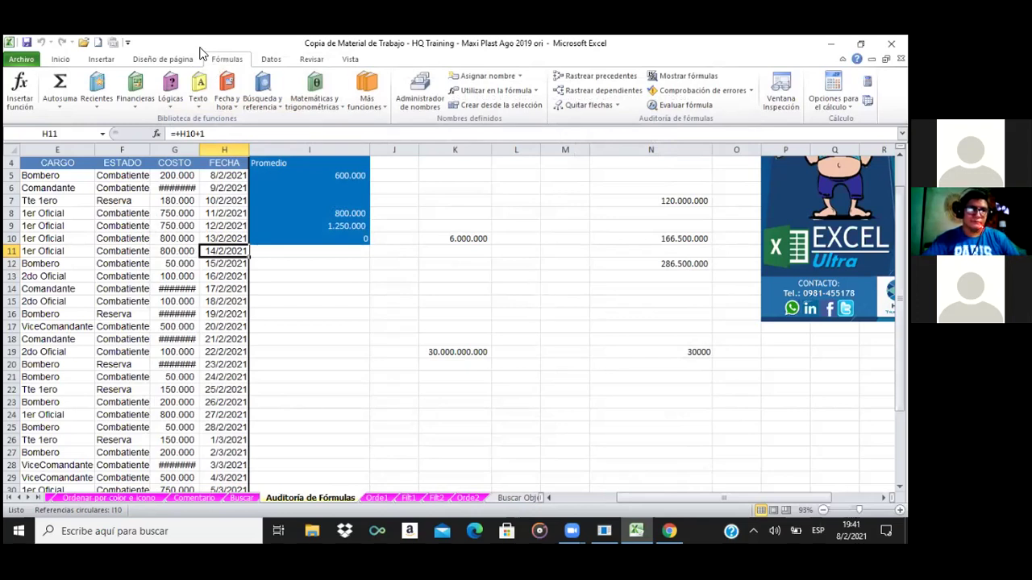
Open Opciones from the Archivo backstage view.
click(24, 61)
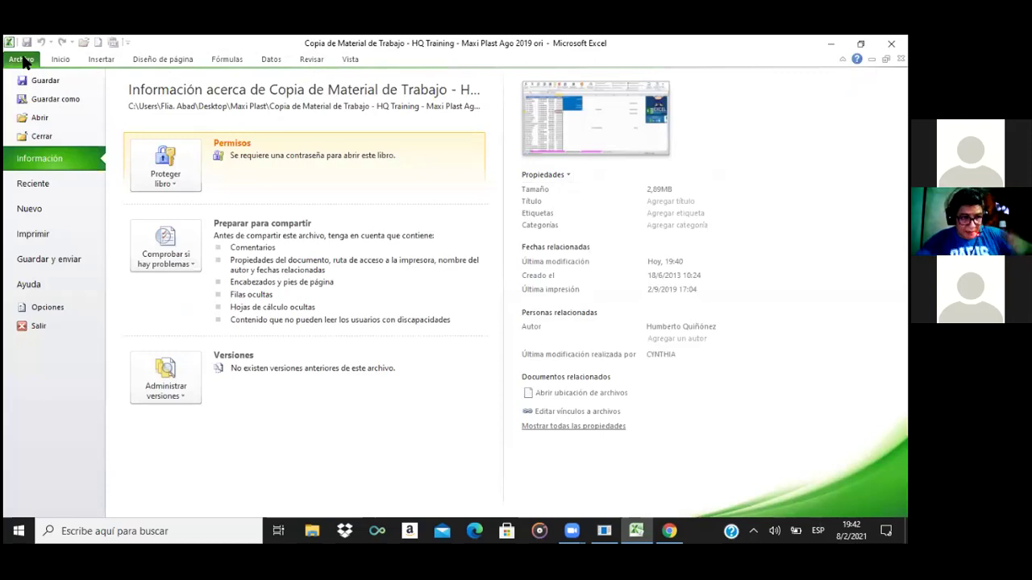
click(69, 311)
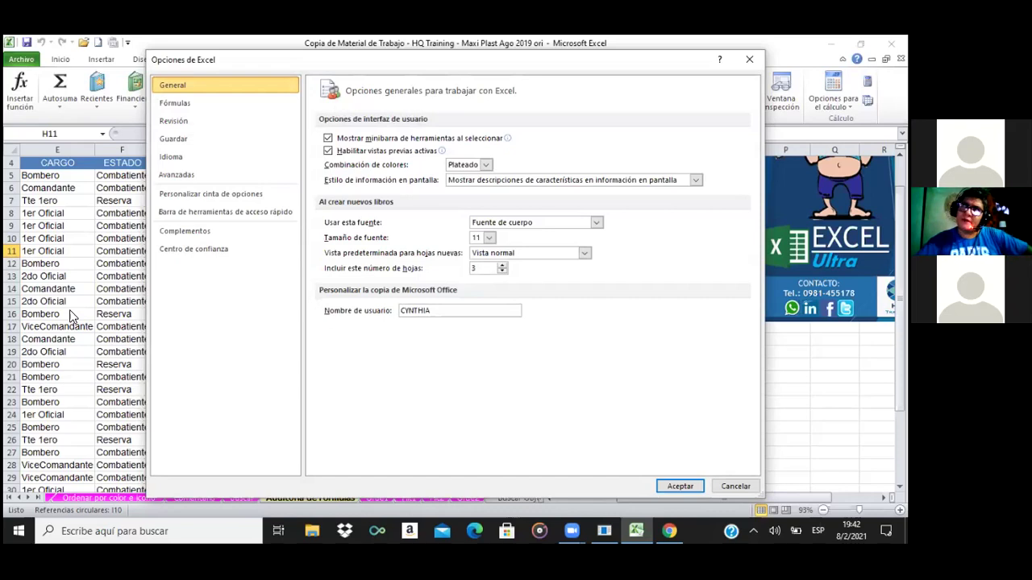
Switch Excel Options to the Fórmulas page.
click(185, 105)
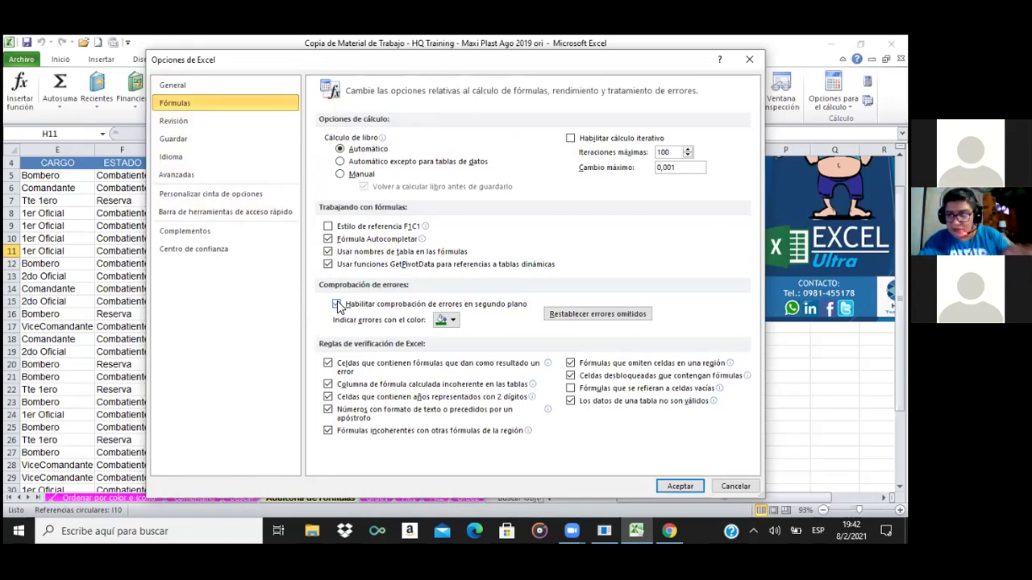
Turn on background error checking with magenta error indicators and apply the options.
click(337, 304)
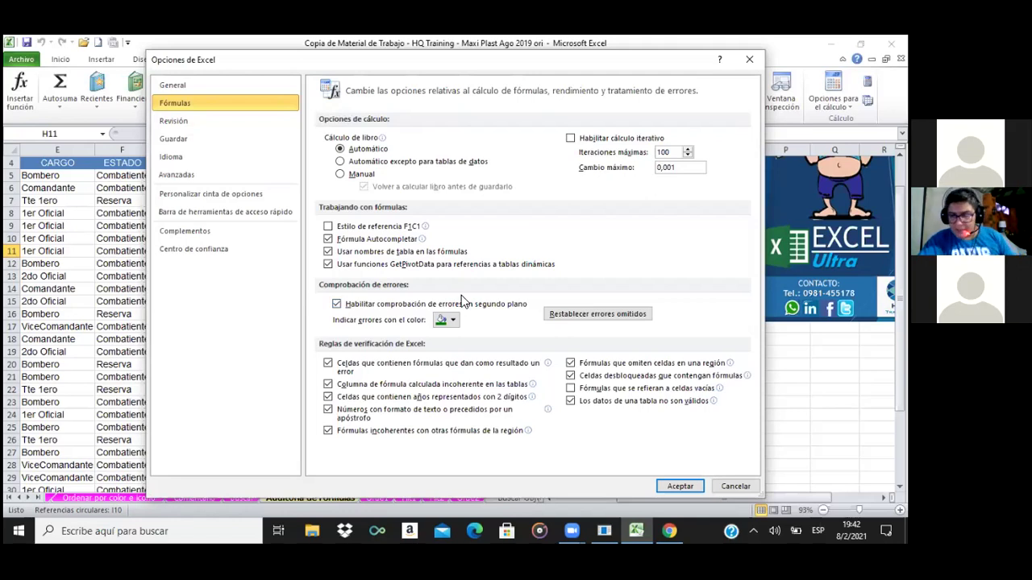
click(454, 320)
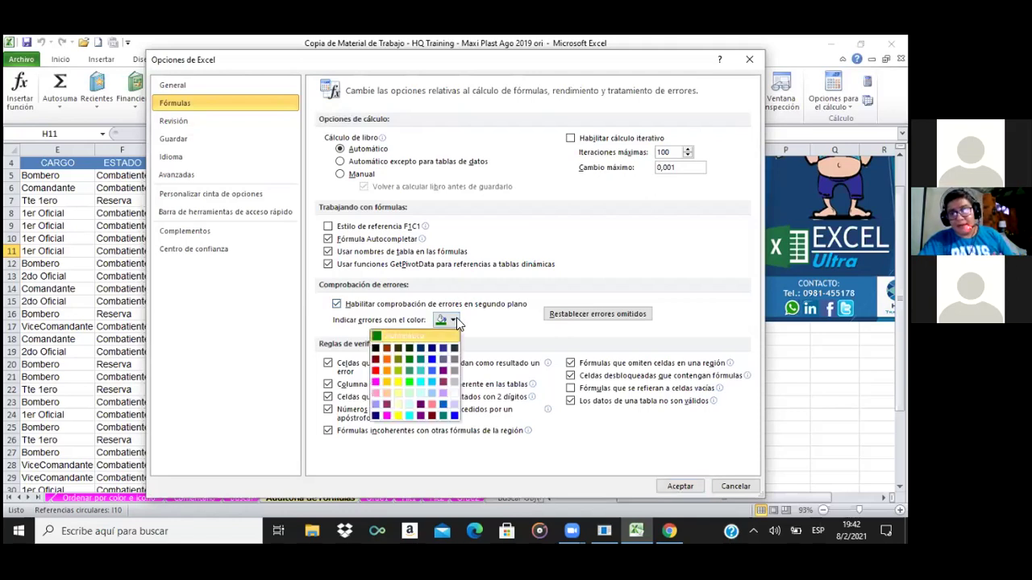
click(377, 381)
mouse_move(378, 384)
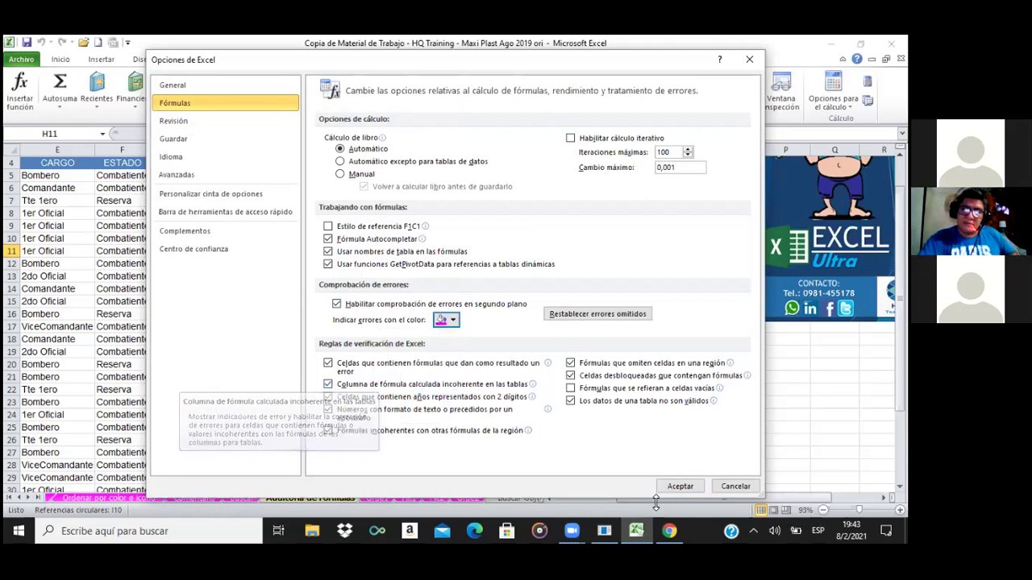
click(677, 484)
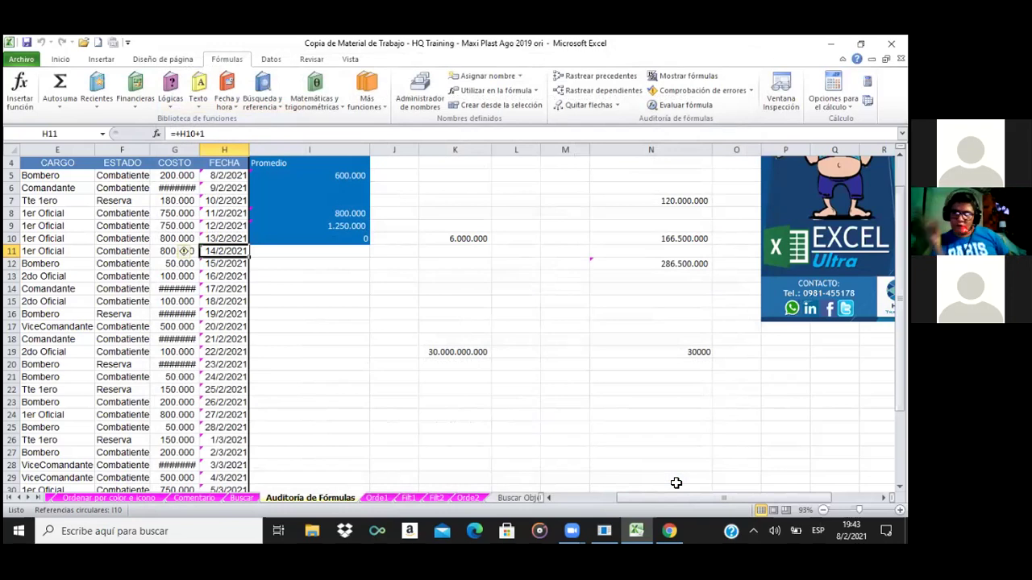
click(752, 91)
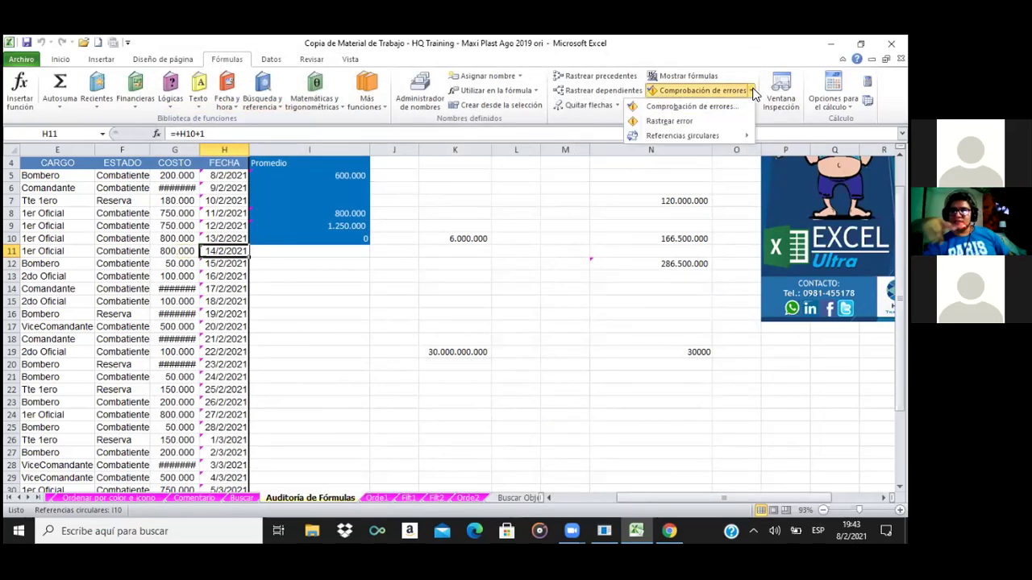
click(693, 119)
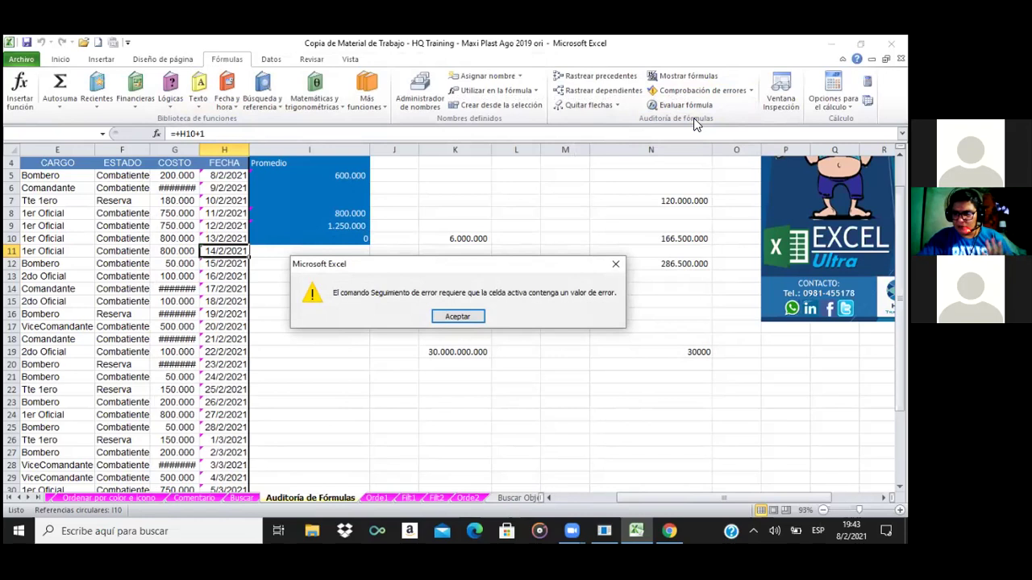
click(472, 319)
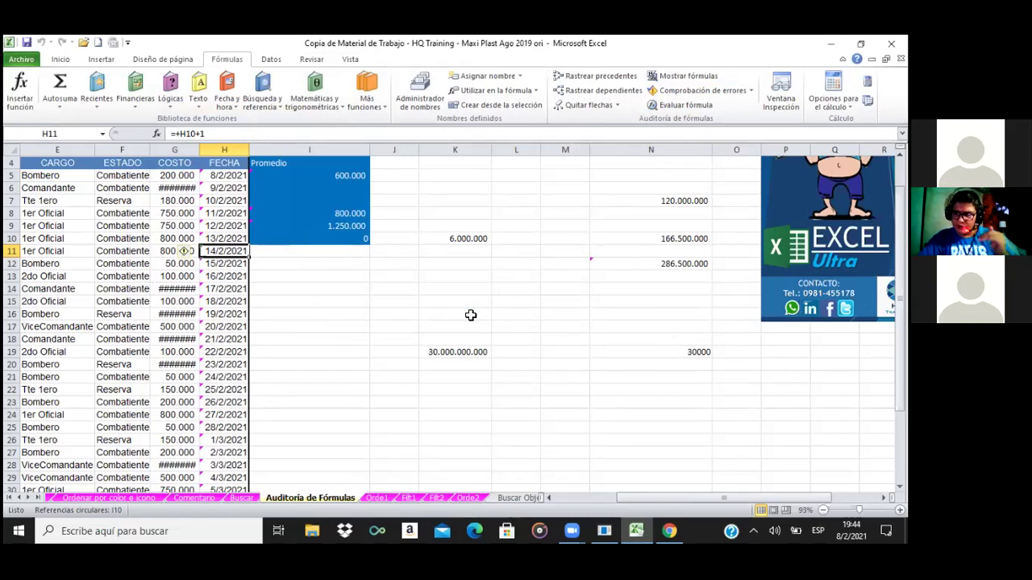
click(352, 251)
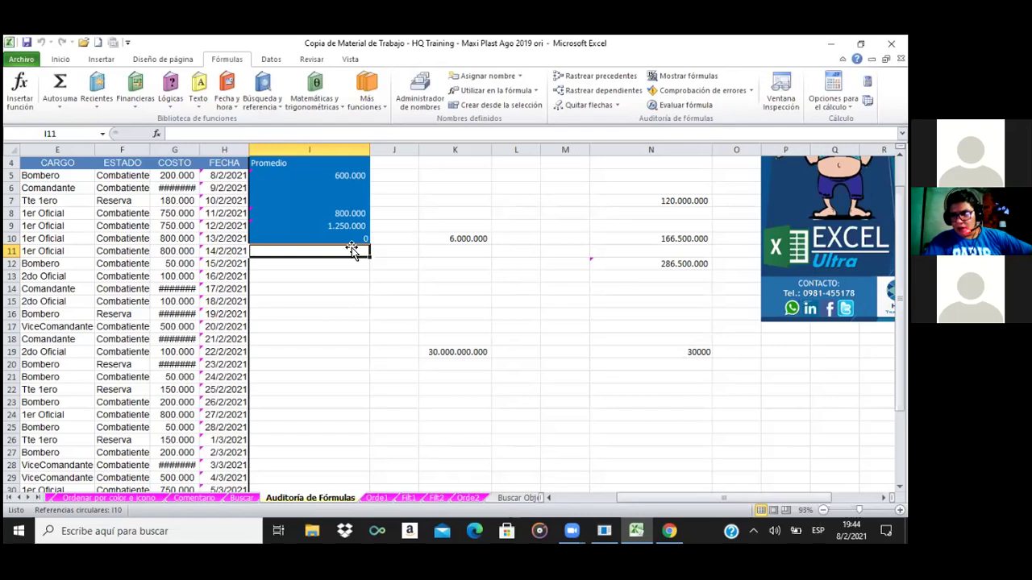
Enter the formula =G11/0 in I11, then reopen I11 for editing.
click(176, 253)
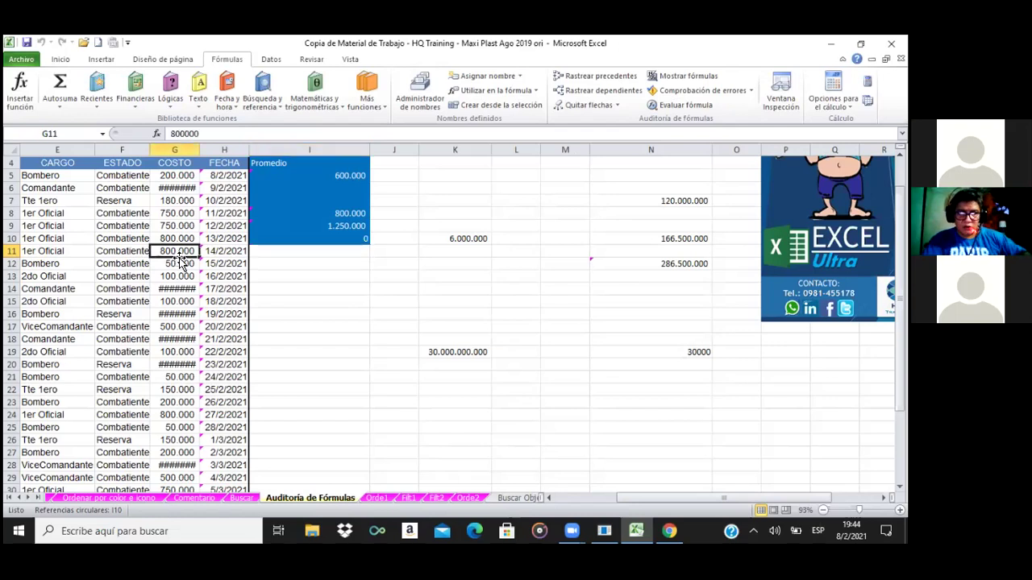
click(310, 251)
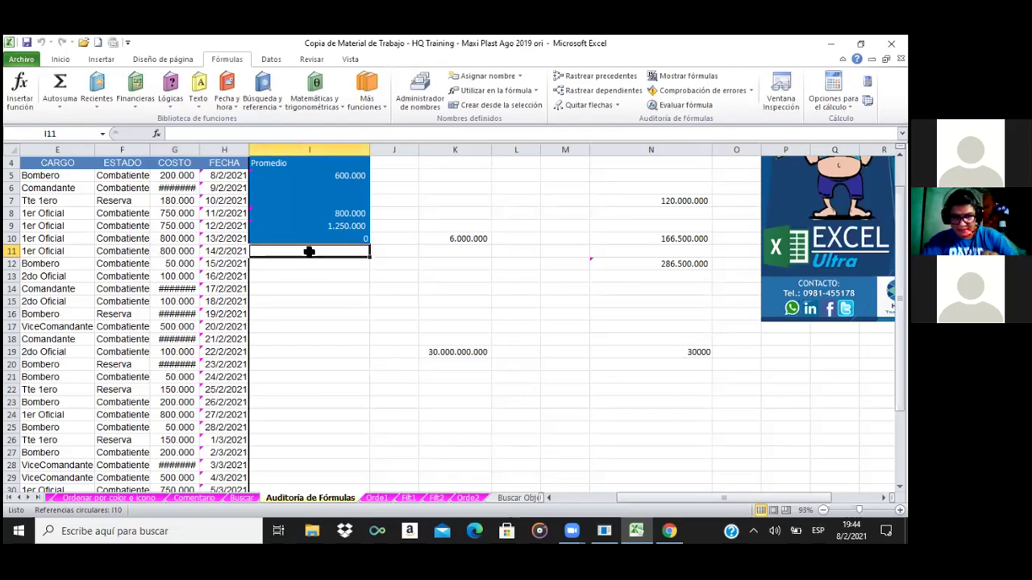
text(=)
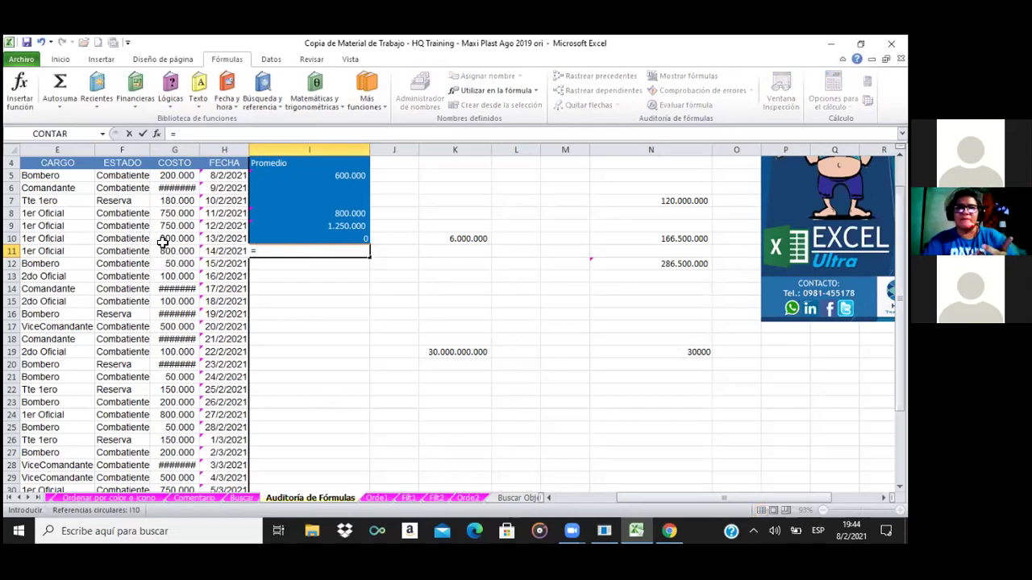
click(188, 252)
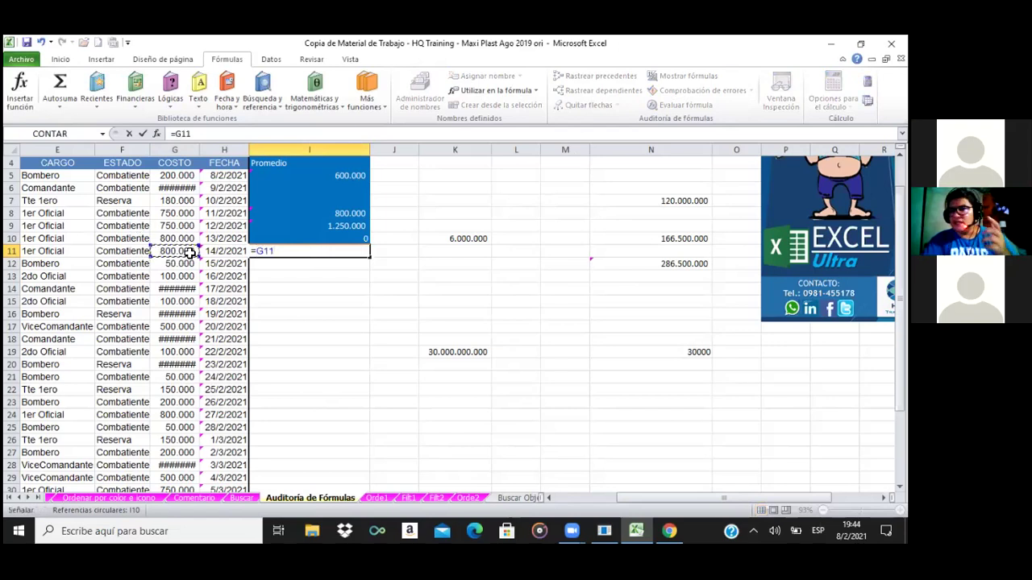
text(/0)
key(Return)
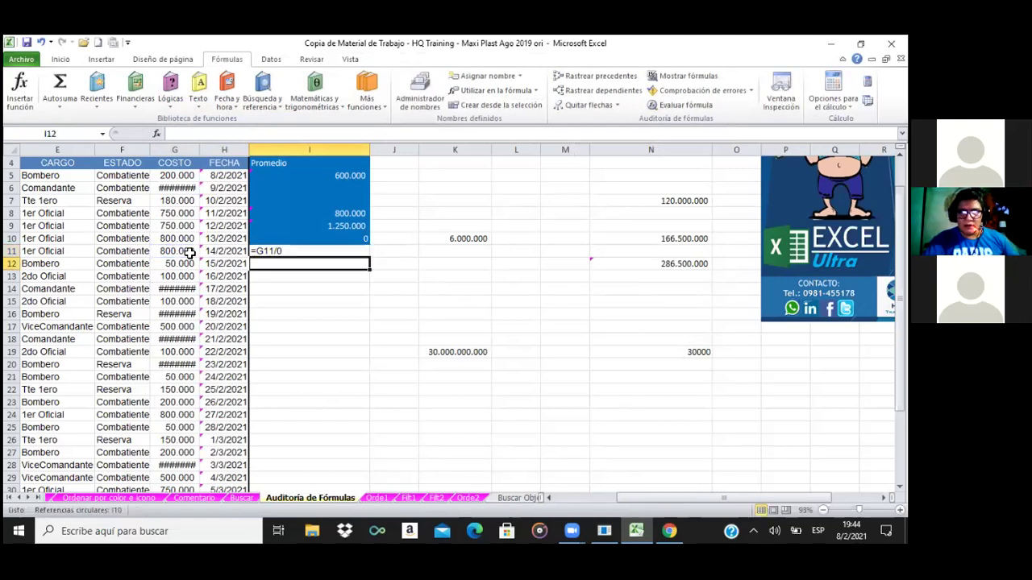
double_click(274, 253)
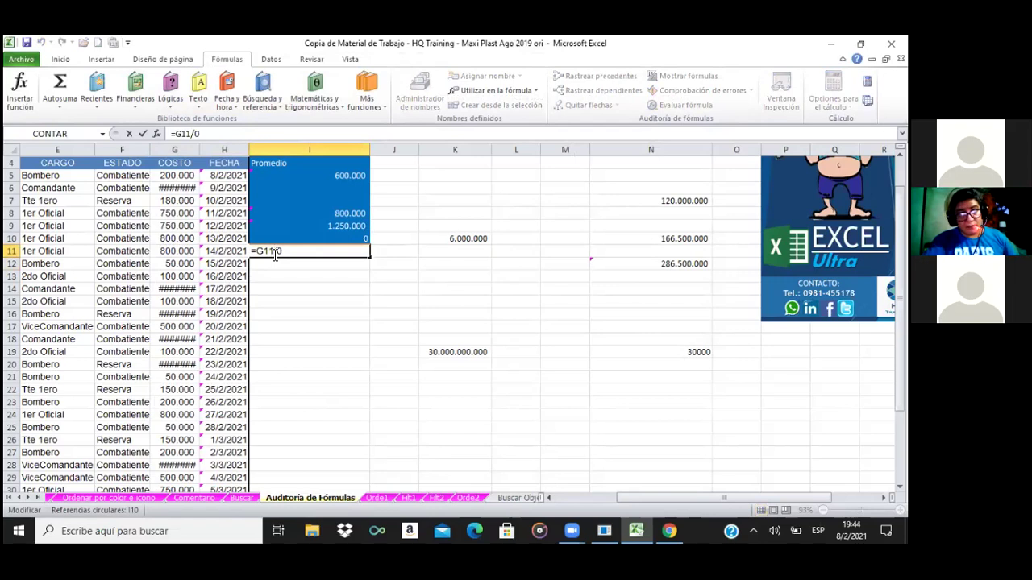
Reselect cell I11 and recommit its =G11/0 entry, leaving the number format unchanged.
click(68, 60)
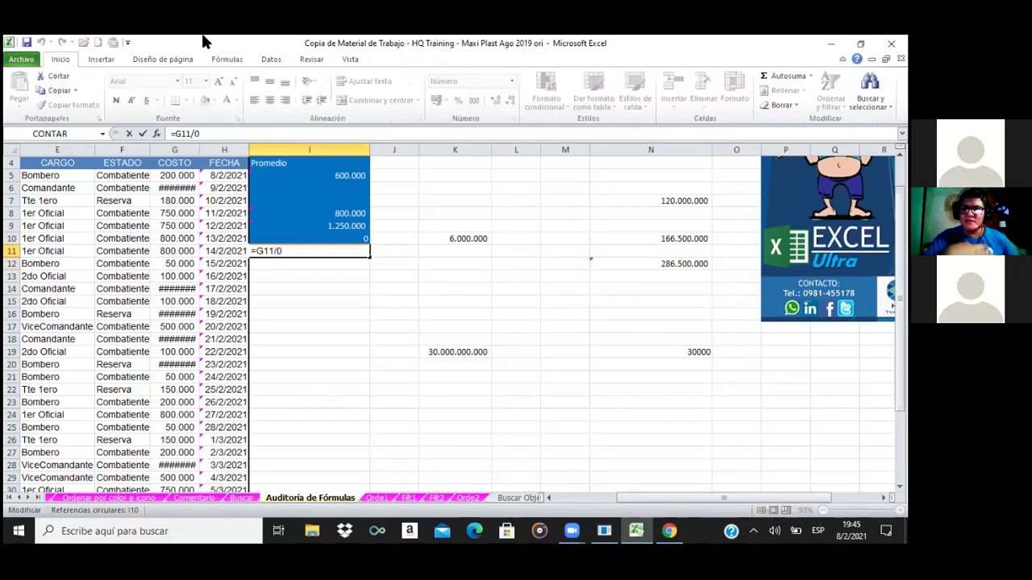
click(454, 175)
click(352, 253)
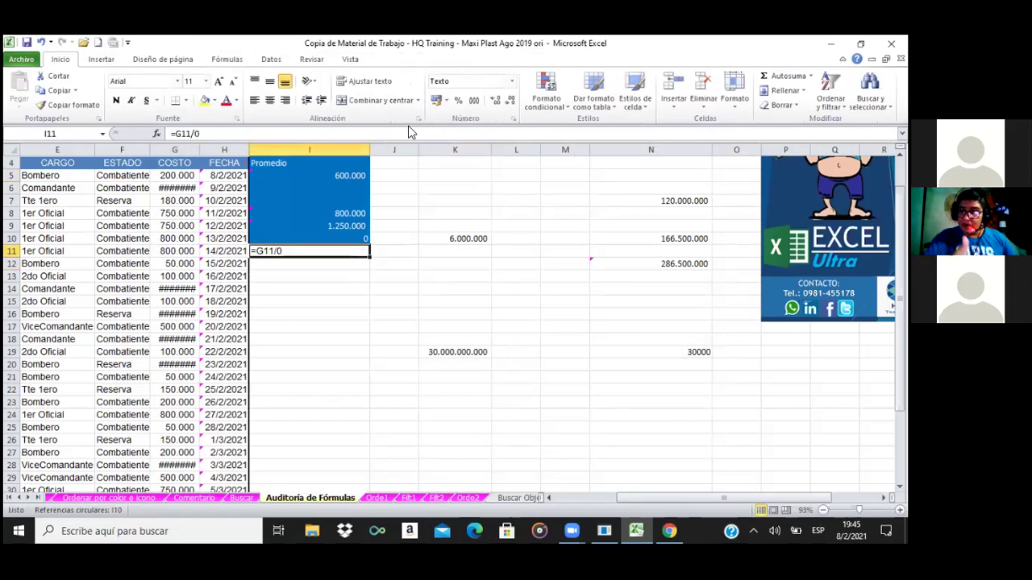
click(547, 296)
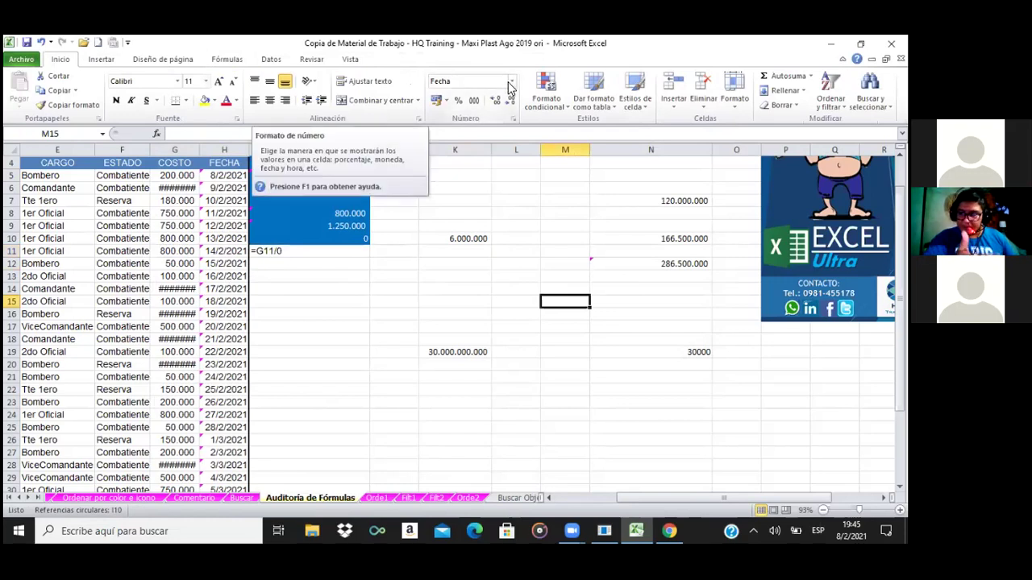
click(511, 81)
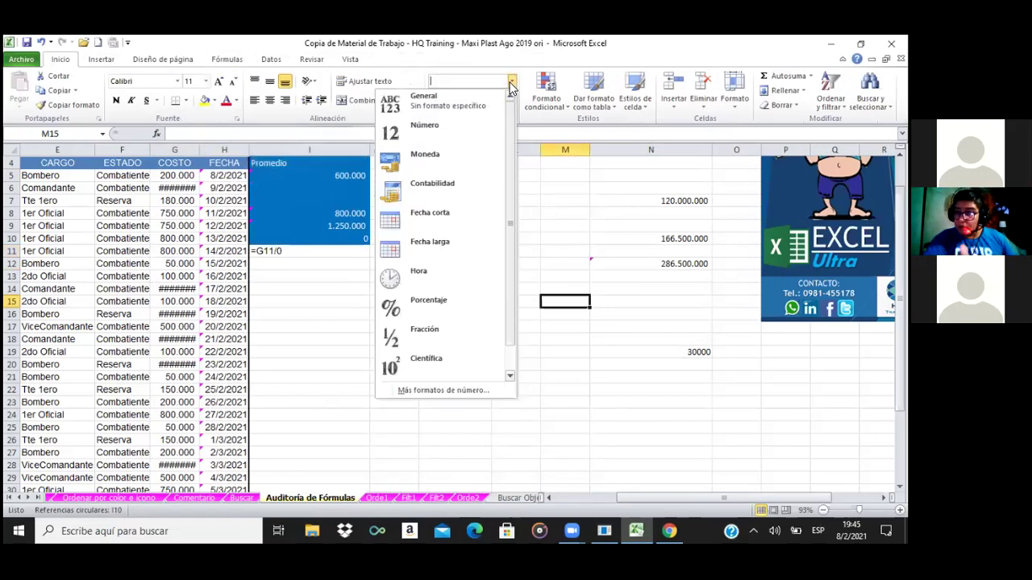
click(340, 255)
click(340, 254)
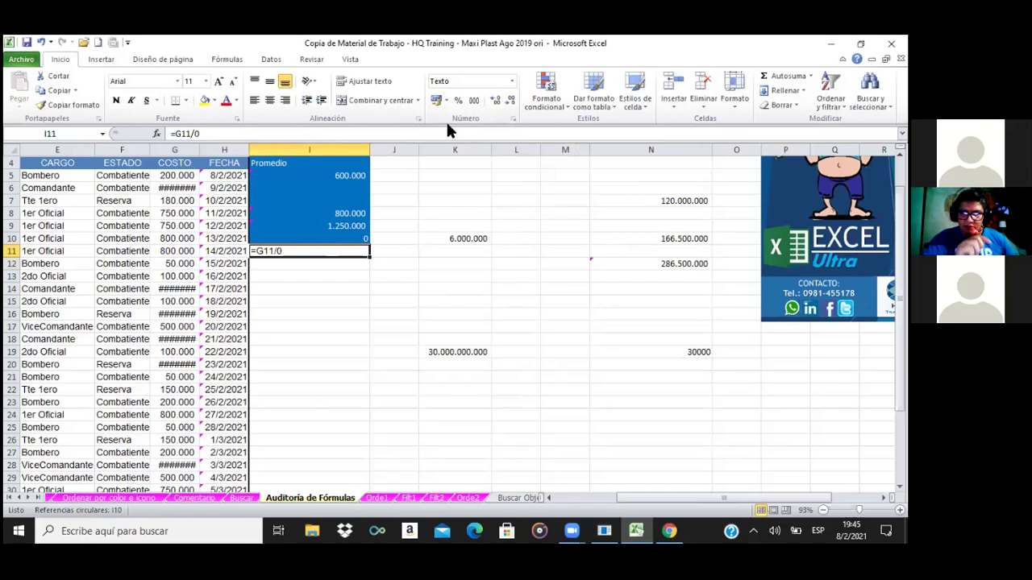
double_click(335, 250)
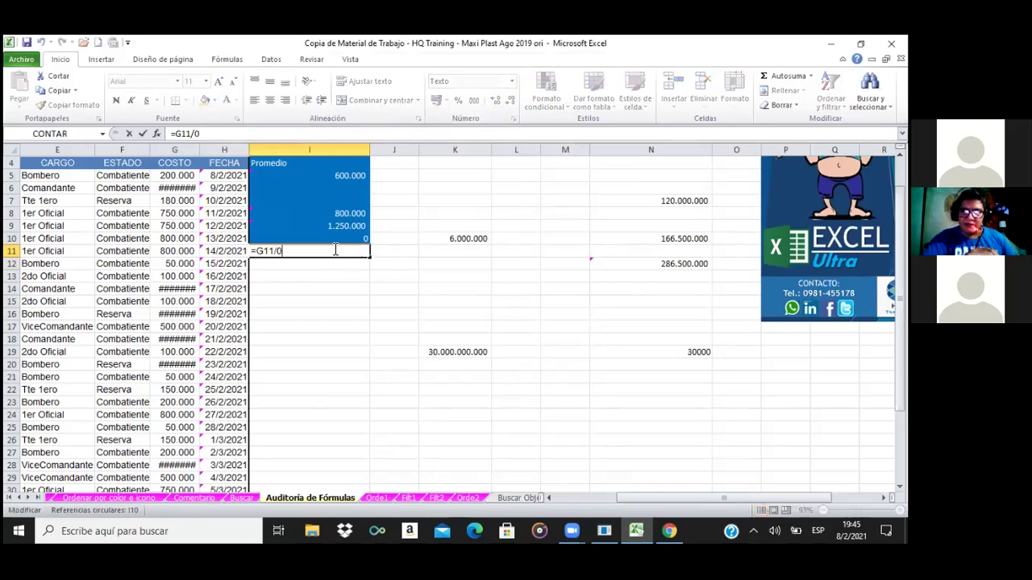
key(Return)
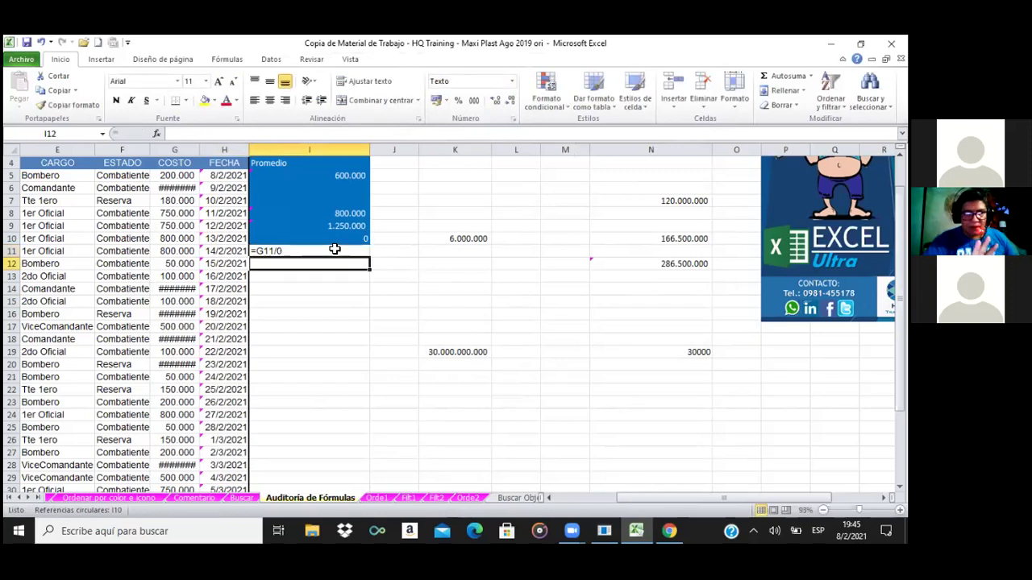
Format I11 as Número and recommit it to show #¡DIV/0!, then begin a formula in I12.
click(335, 250)
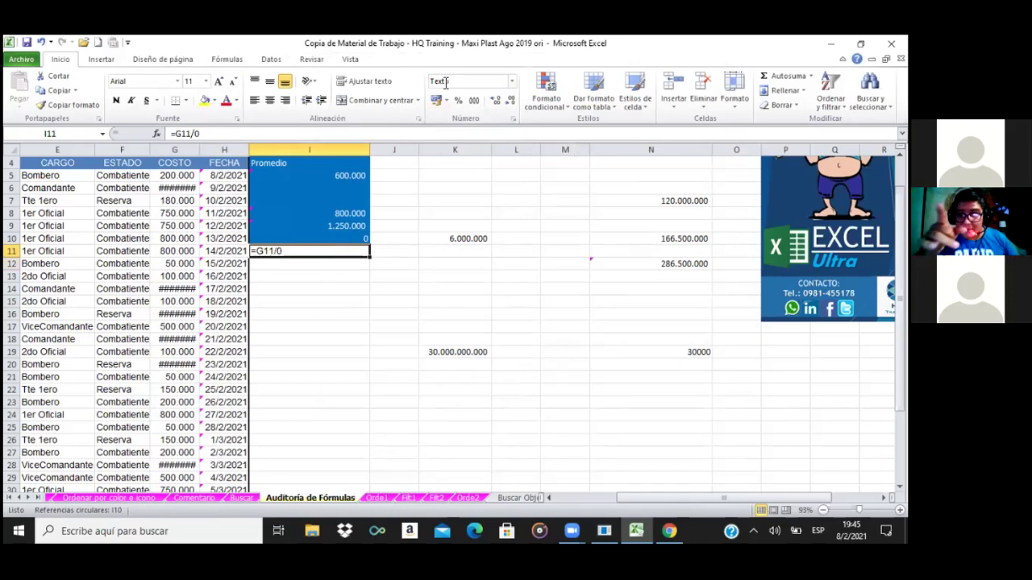
click(511, 81)
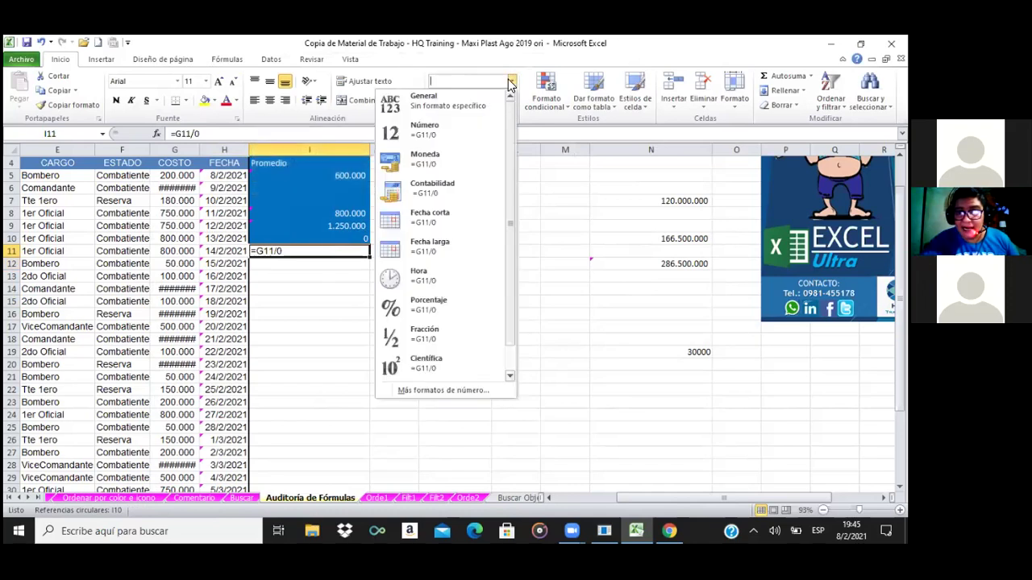
click(423, 100)
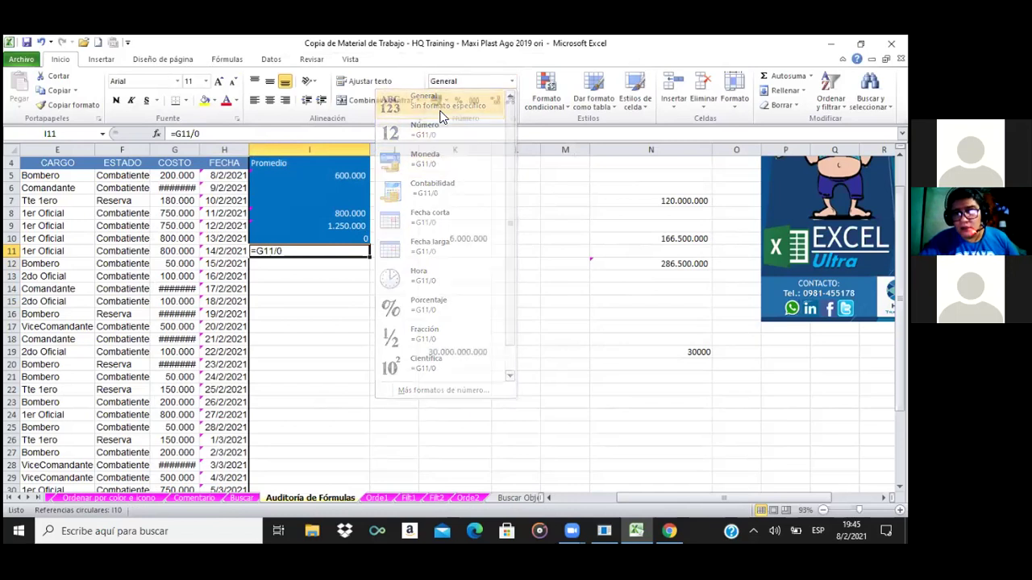
click(511, 80)
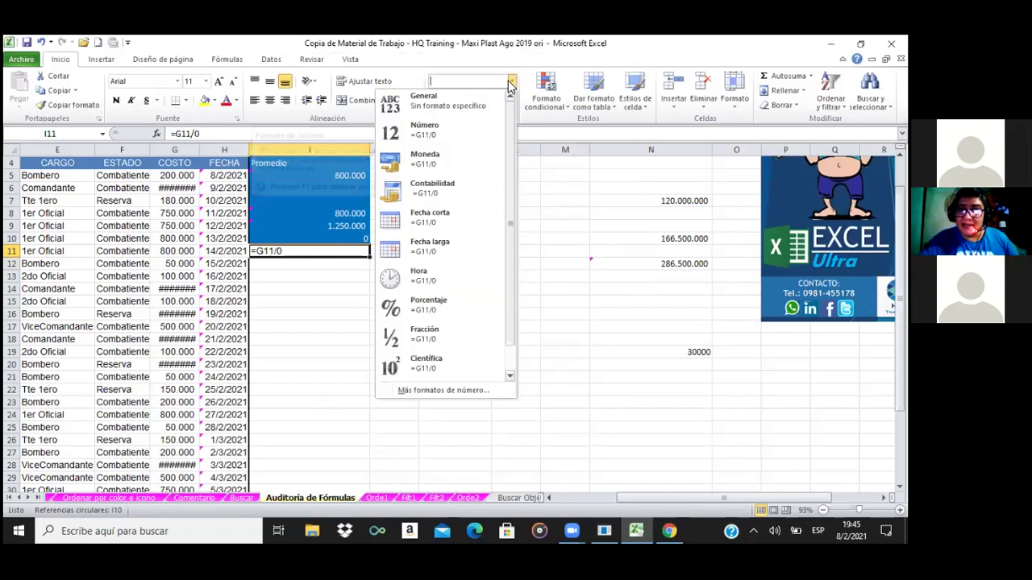
click(432, 133)
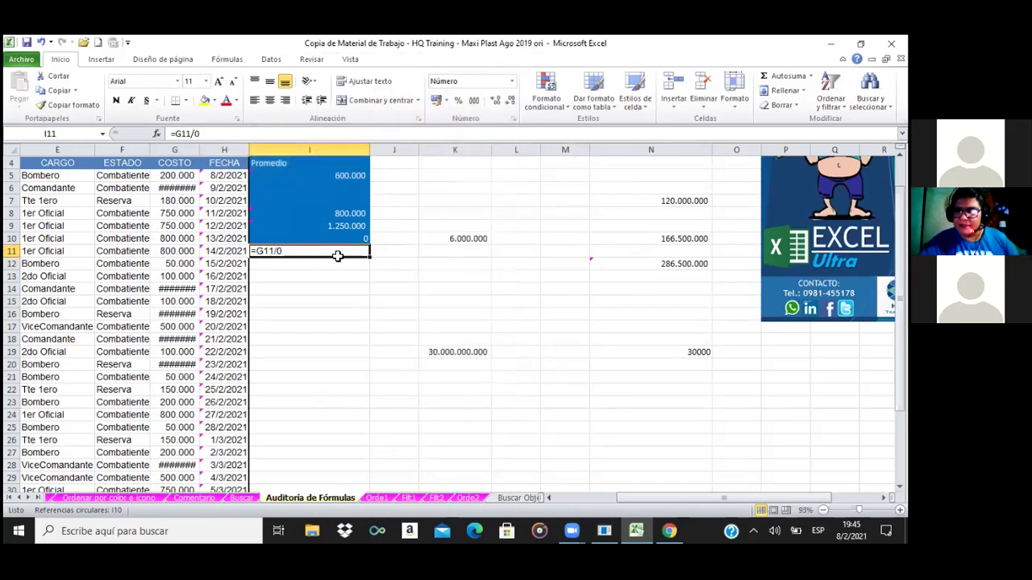
click(321, 277)
double_click(332, 253)
key(Return)
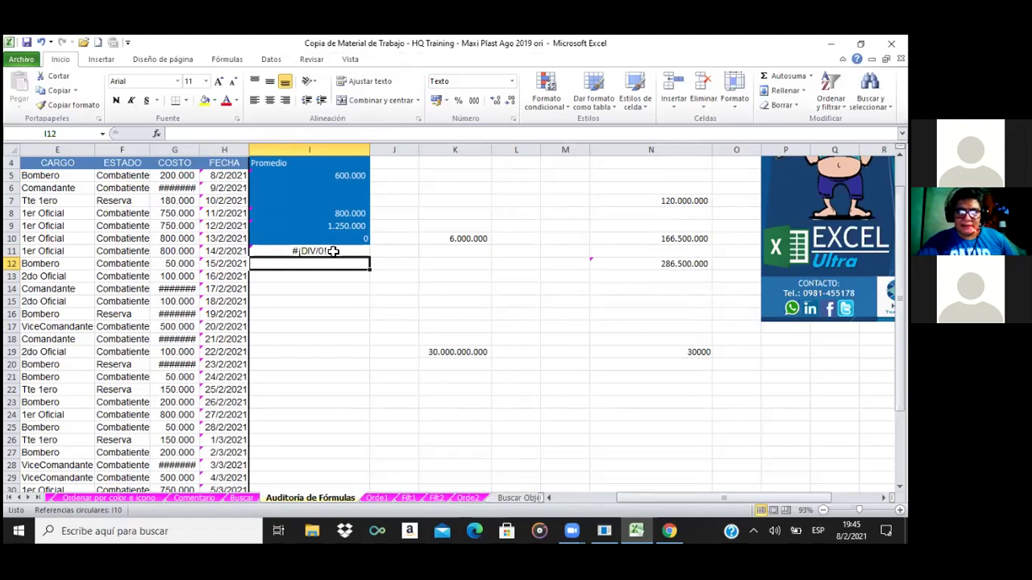
text(=)
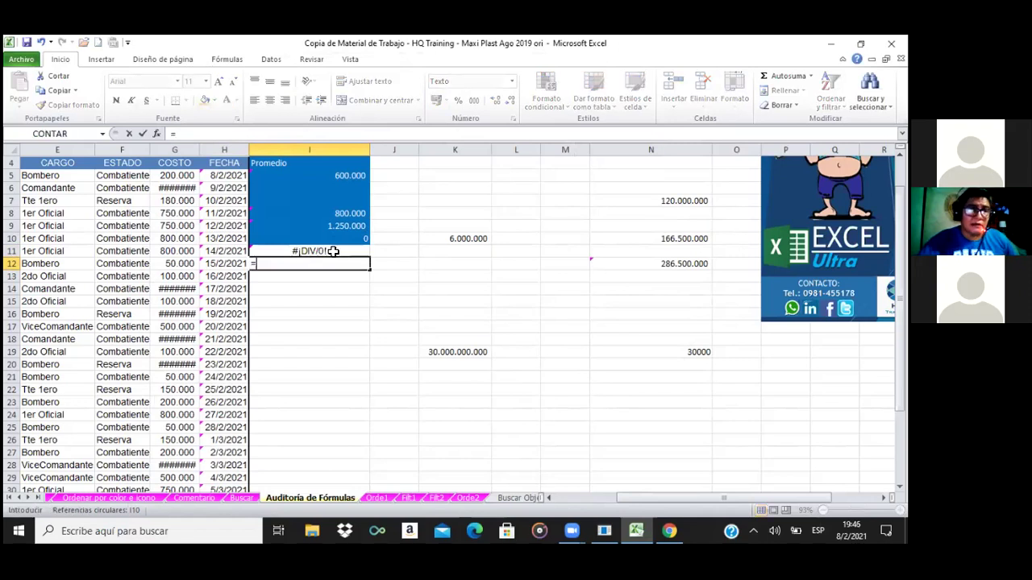
Enter the formula =G12+F12 in cell I12.
click(178, 263)
text(+)
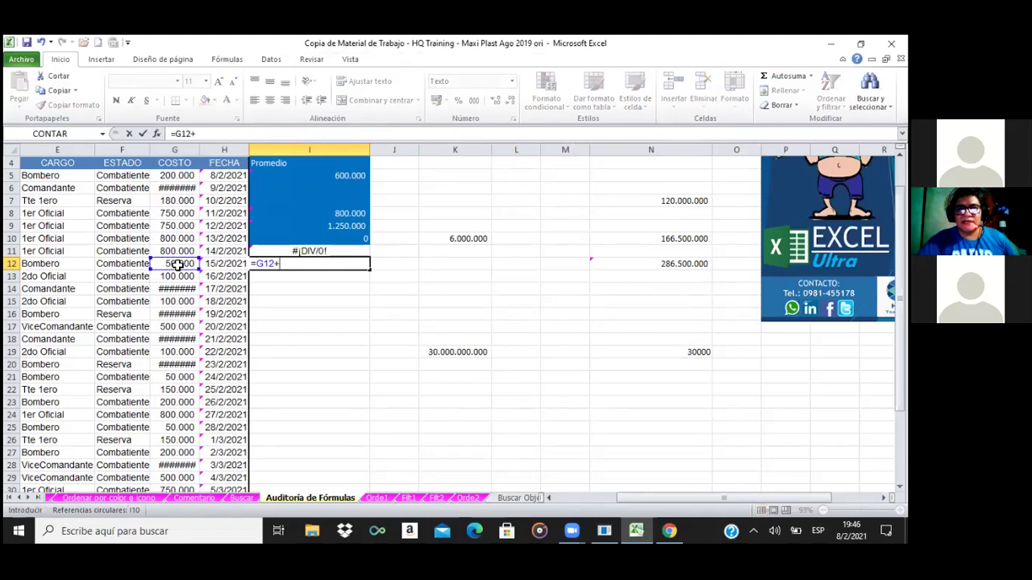
click(140, 263)
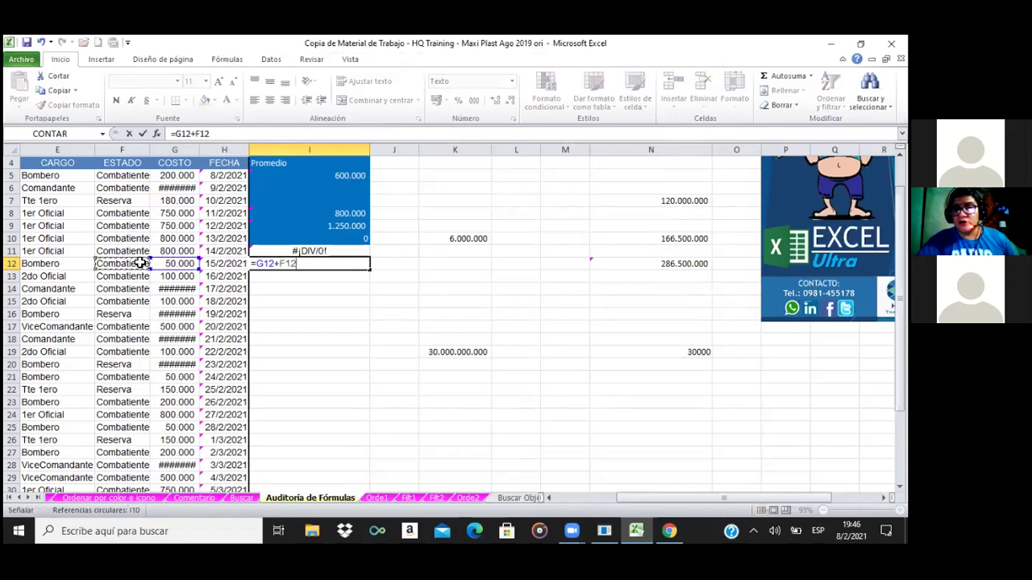
key(Return)
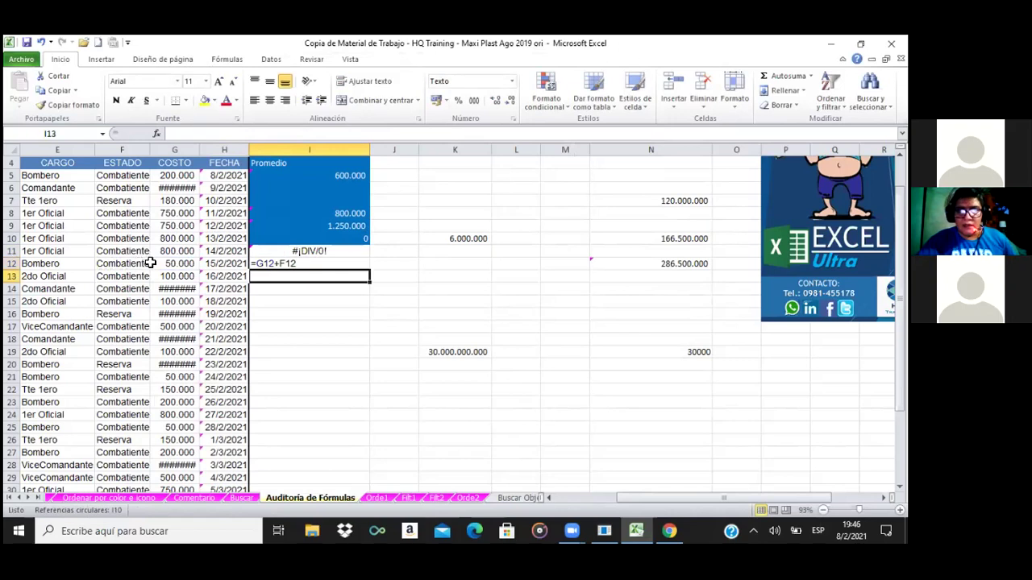
double_click(307, 263)
key(Return)
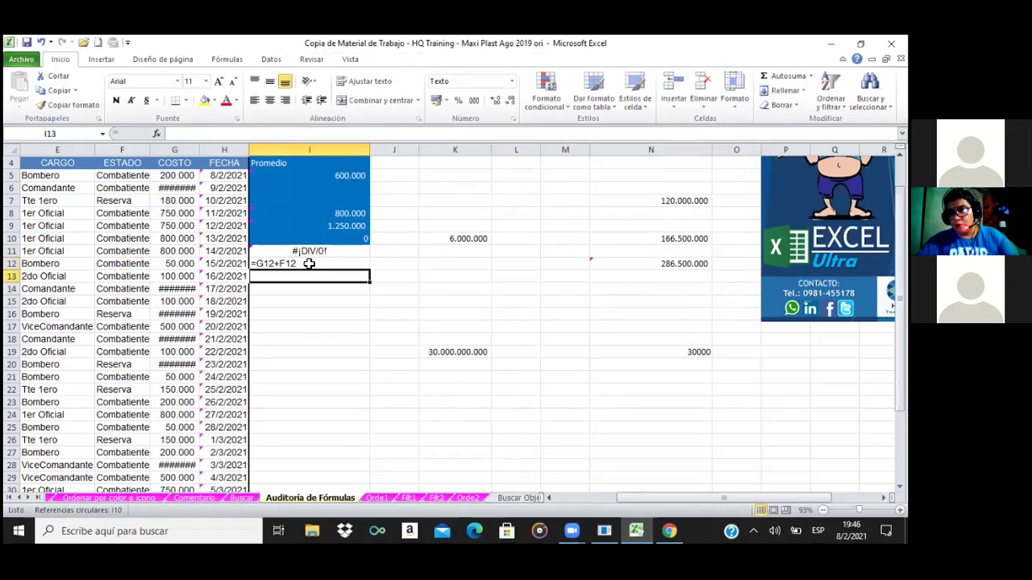
Copy I11's formatting onto I12 with Copiar formato and recommit it, showing #¡VALOR!
double_click(308, 264)
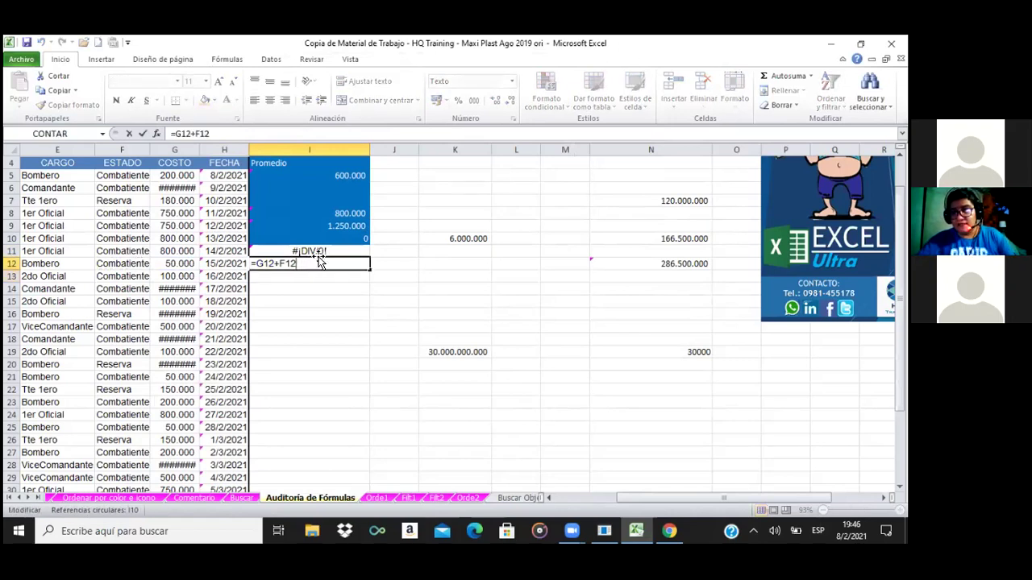
click(325, 251)
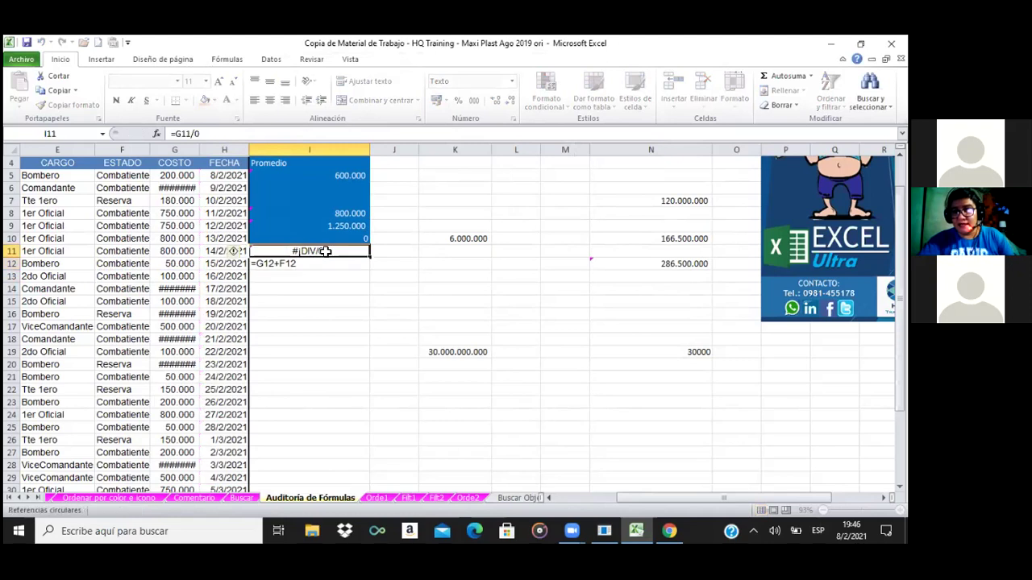
click(78, 104)
click(292, 263)
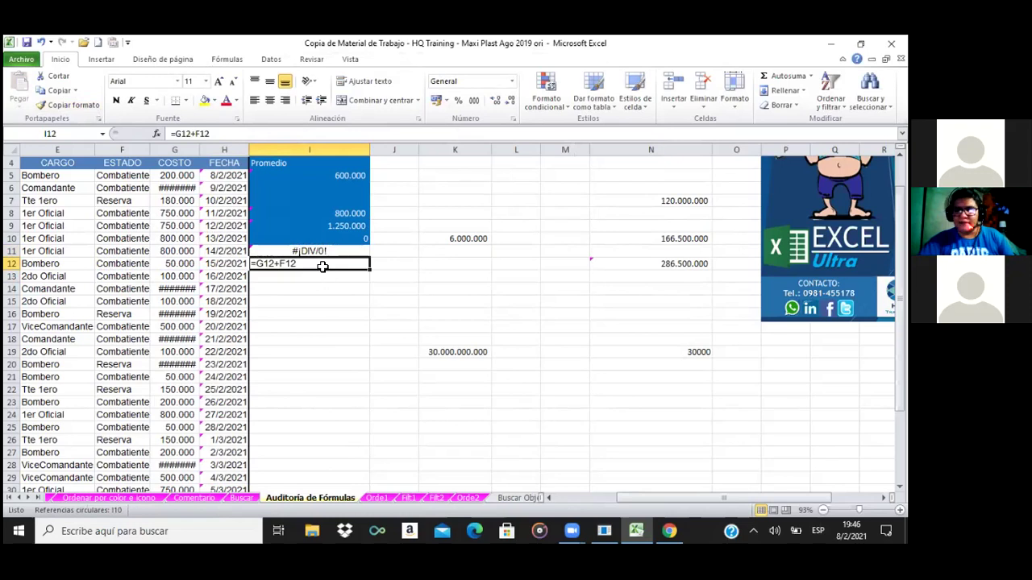
double_click(323, 263)
key(Return)
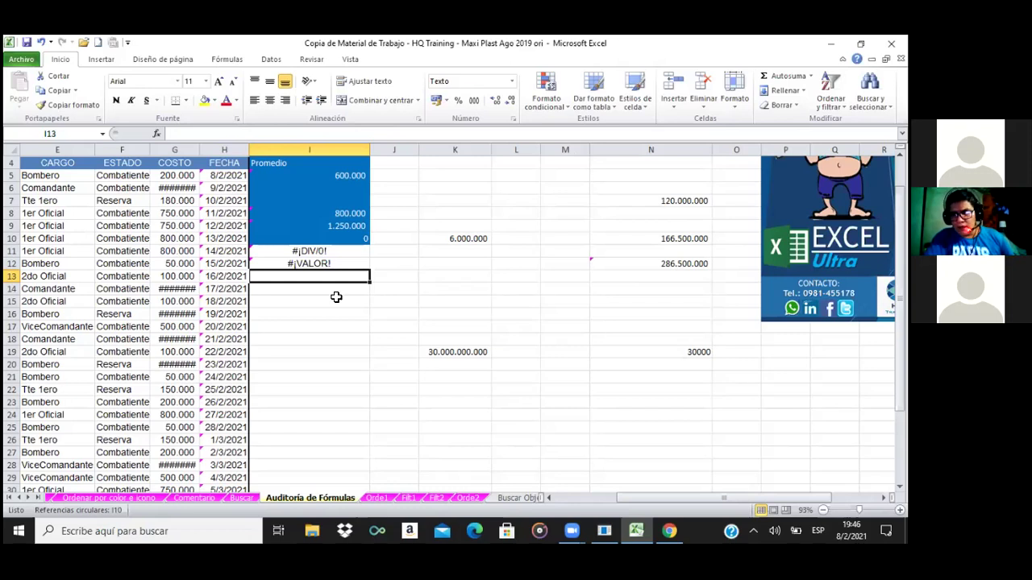
Enter the misspelled formula =suma in cell I13.
text(=)
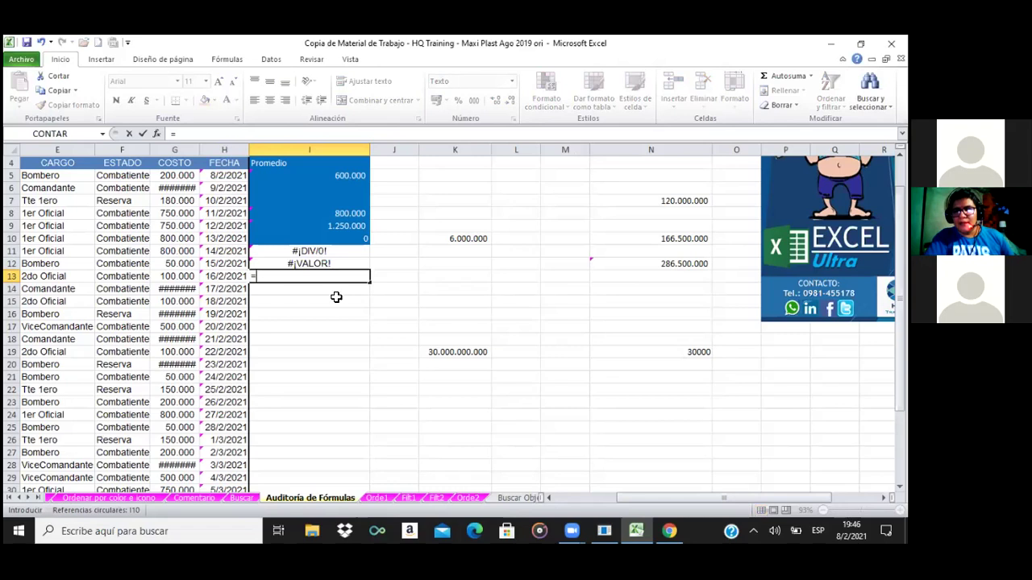
text(suma)
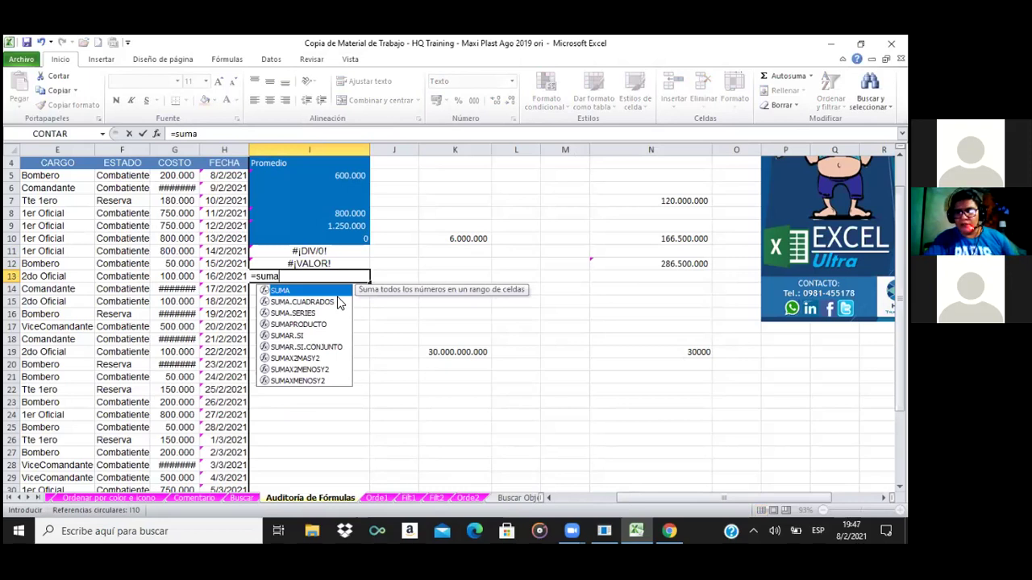
key(Return)
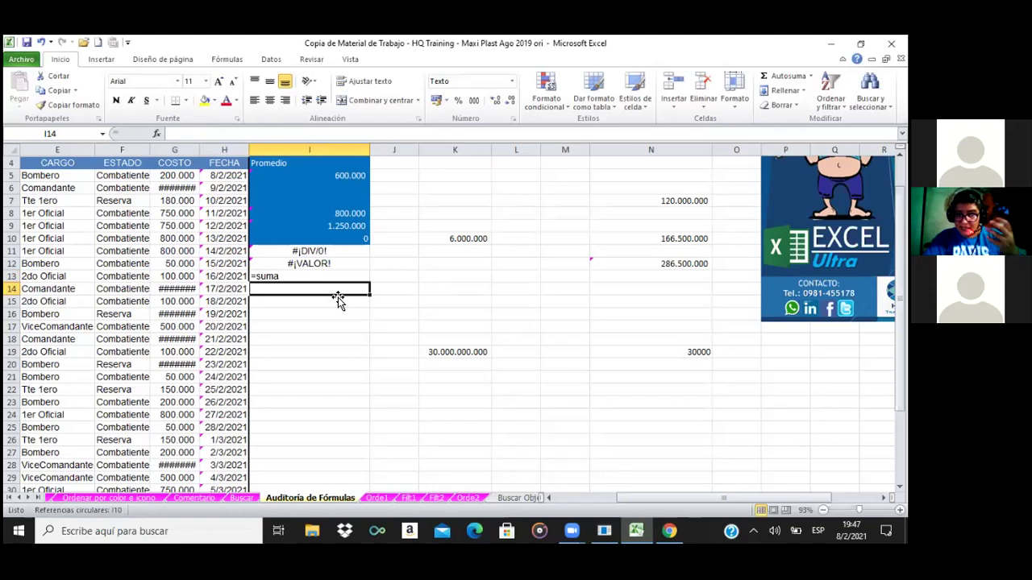
click(336, 277)
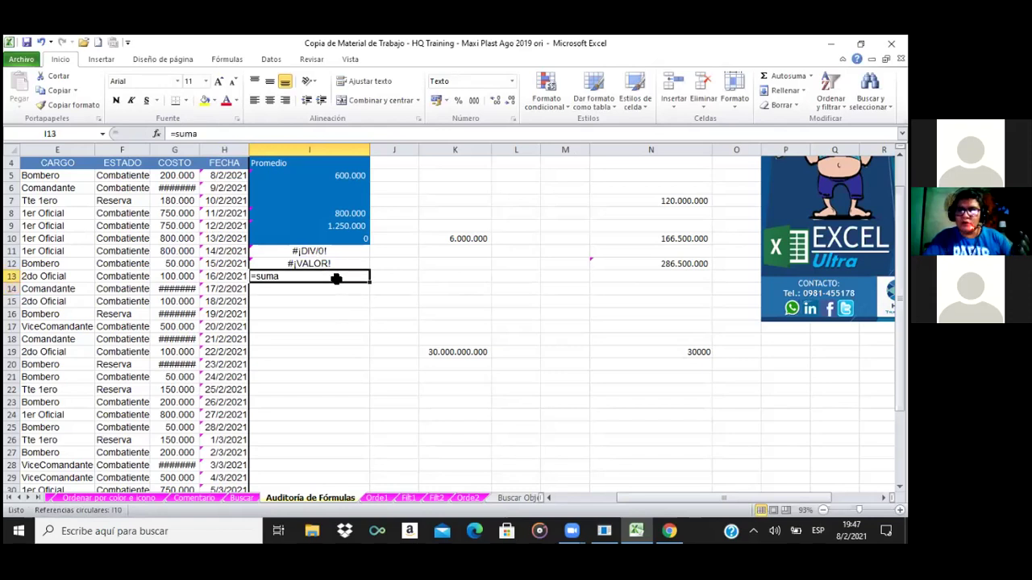
double_click(339, 277)
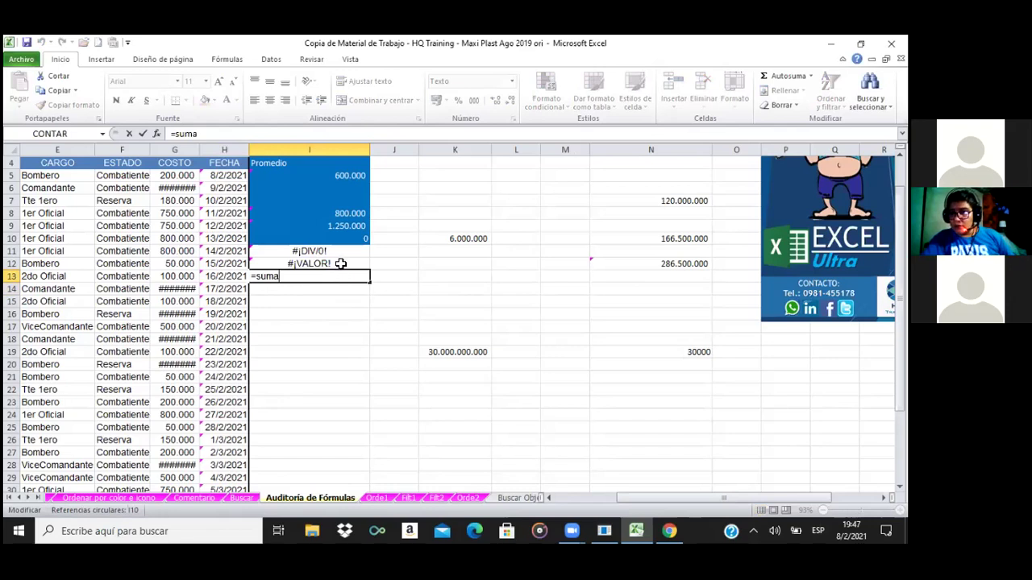
Copy I12's formatting onto I13 and recommit it so it shows #¿NOMBRE?
click(341, 263)
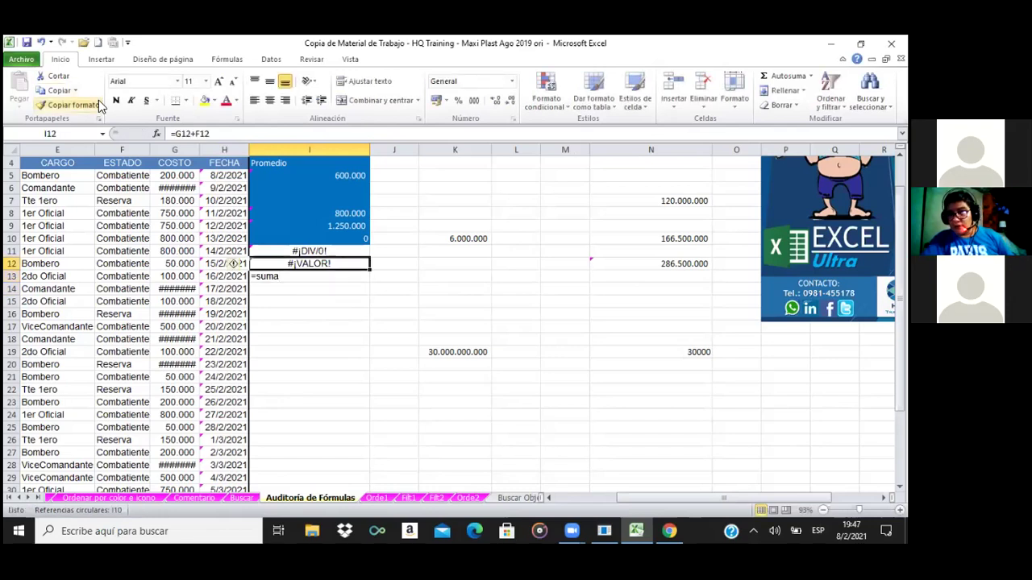
click(73, 105)
click(302, 276)
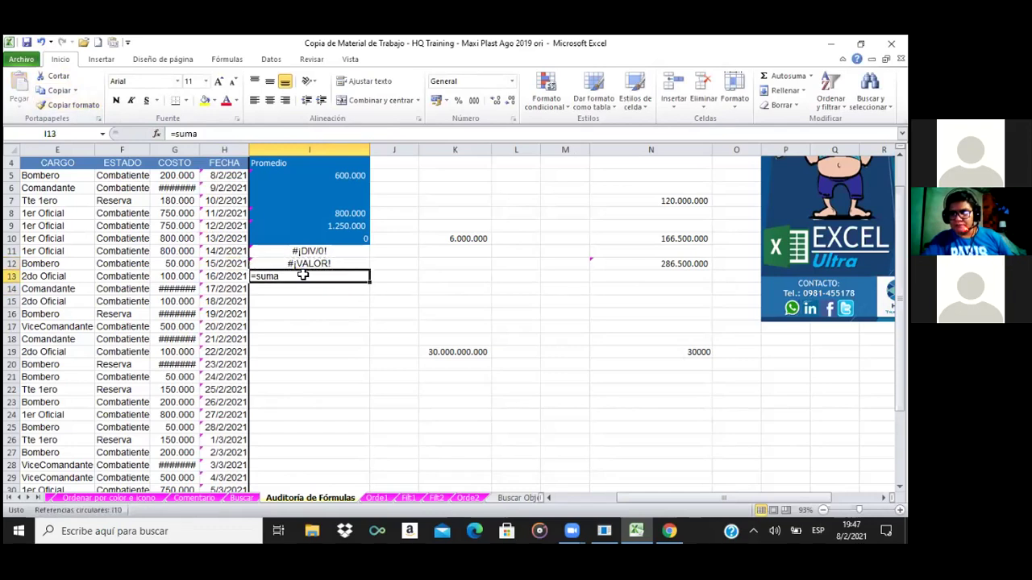
double_click(302, 276)
key(Return)
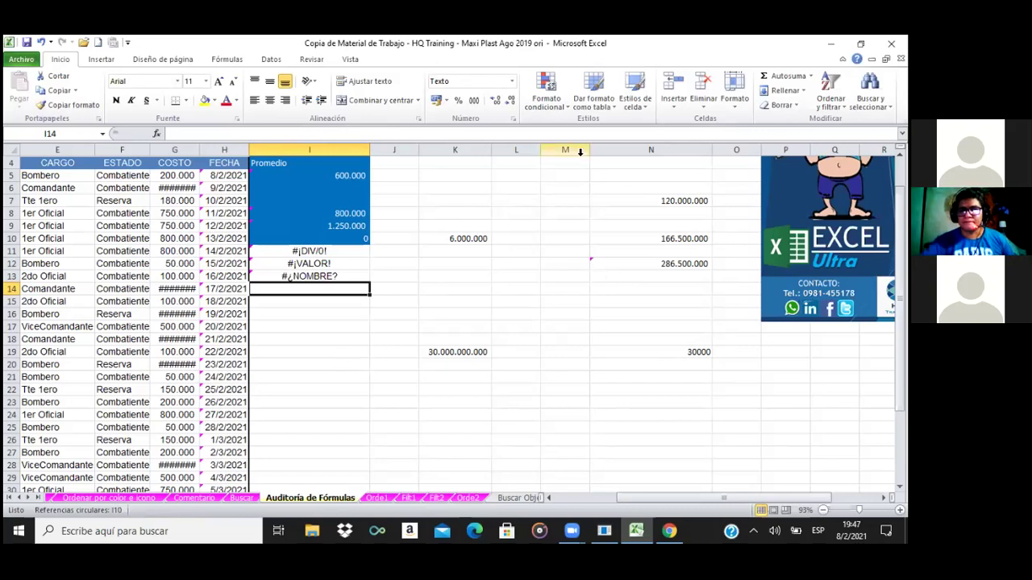
Enter 5 in cell M1, deleting the stray ç typed after it.
key(ctrl+Up)
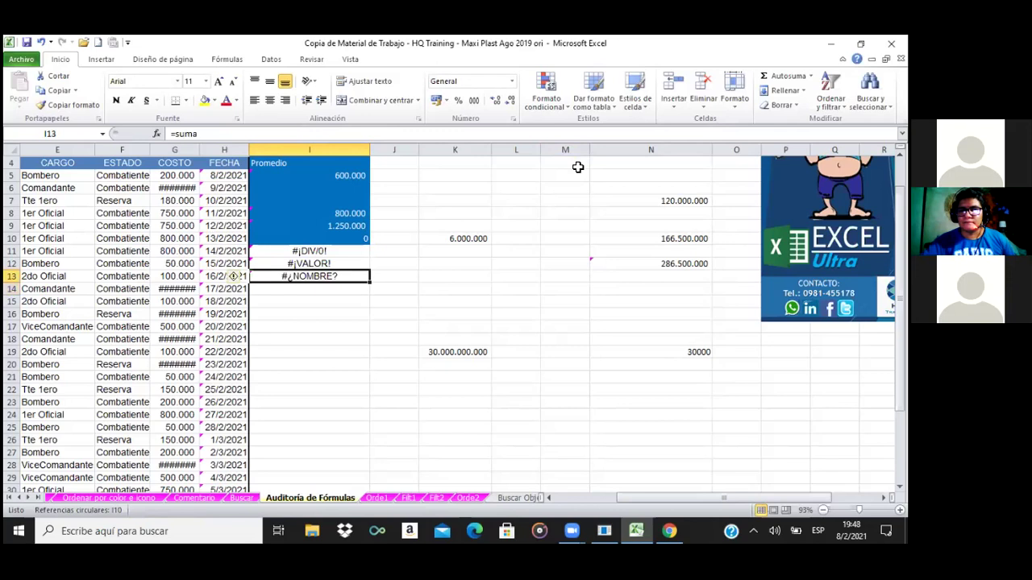
key(ctrl+Up)
key(ctrl+Up)
key(ctrl+Up)
key(Right)
key(Right)
key(Right)
key(Right)
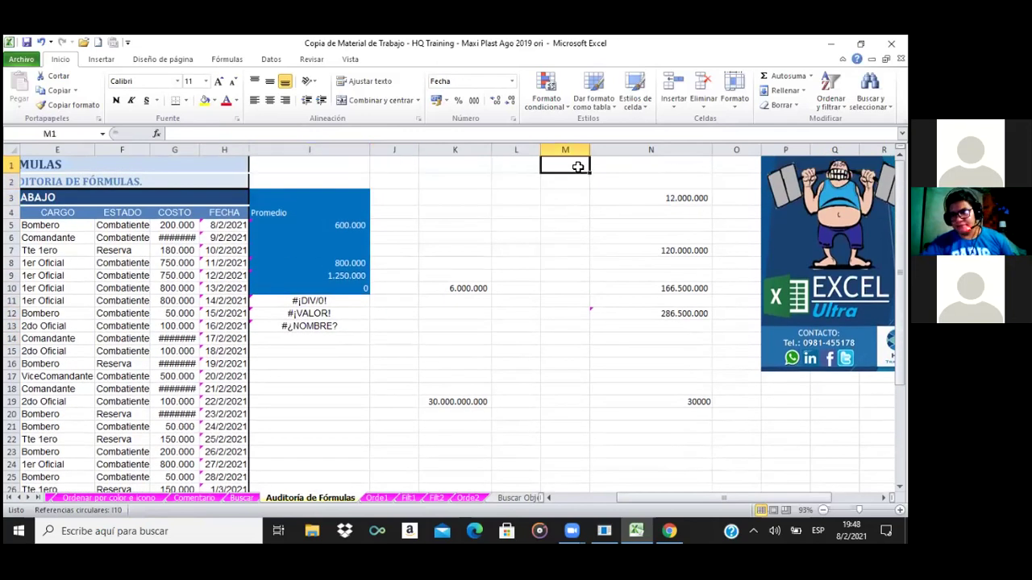
text(5)
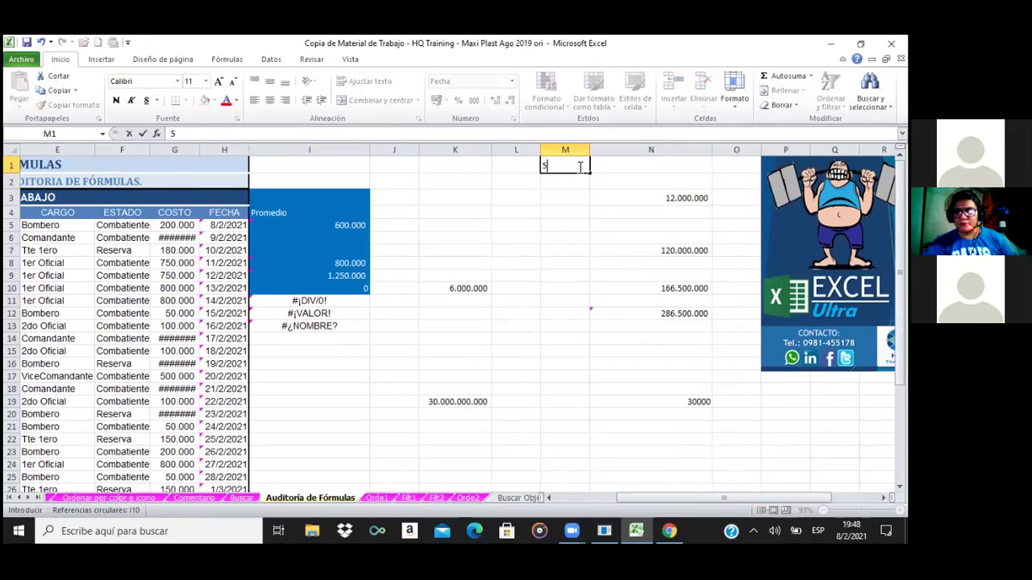
text(ç)
key(Return)
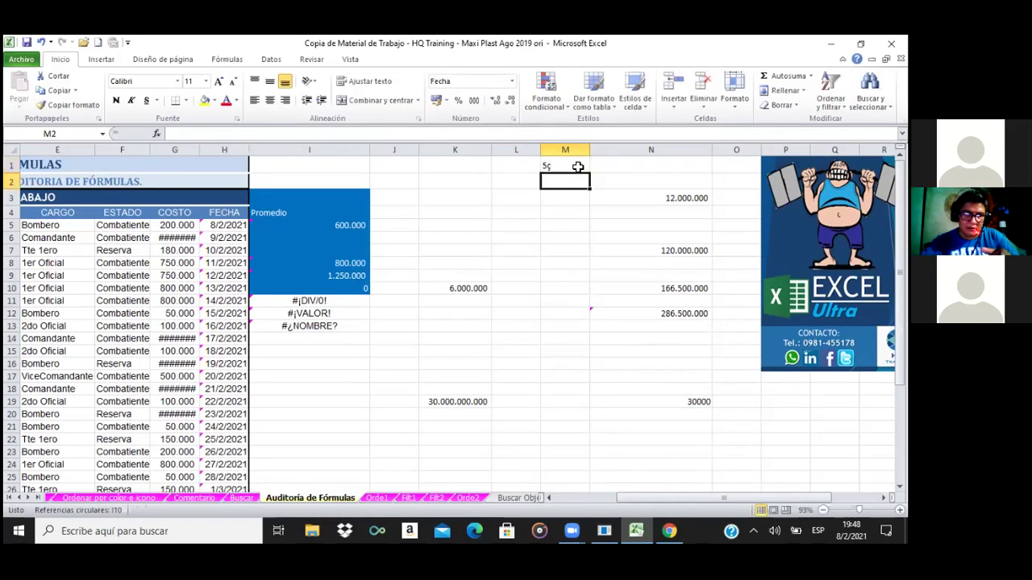
double_click(578, 166)
key(BackSpace)
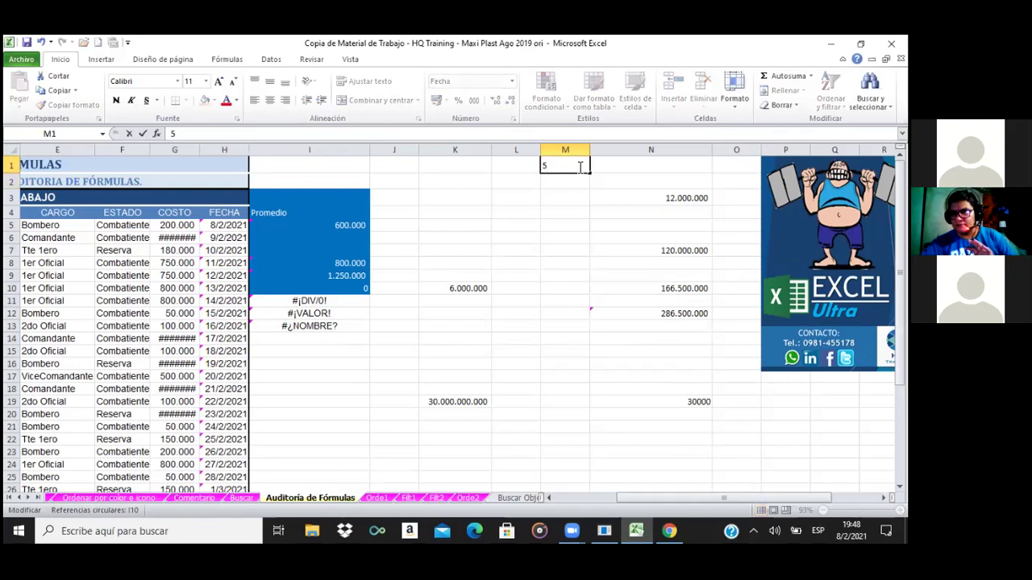
click(554, 227)
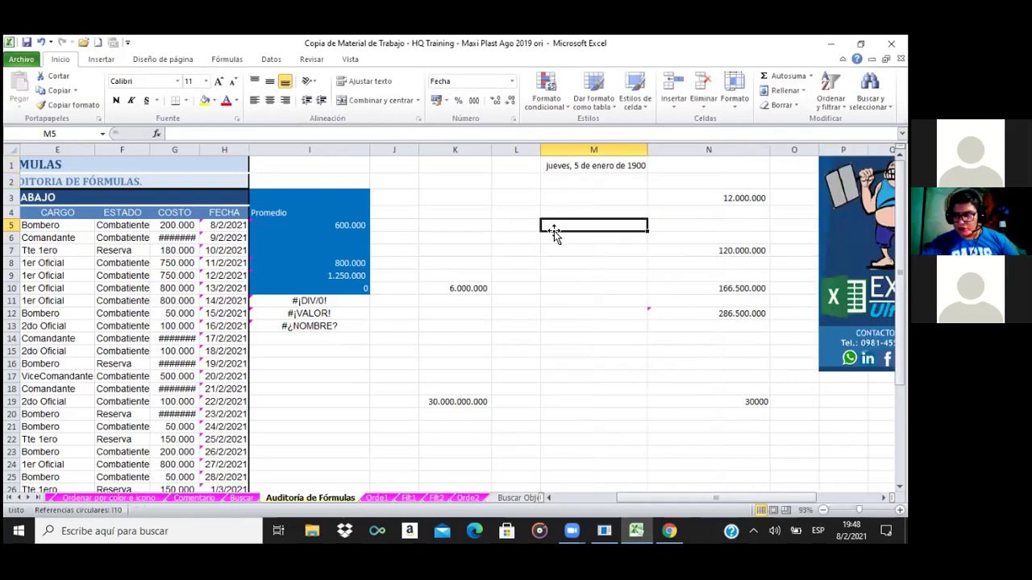
Format M1 as Número so the 5 no longer displays as a date.
click(560, 162)
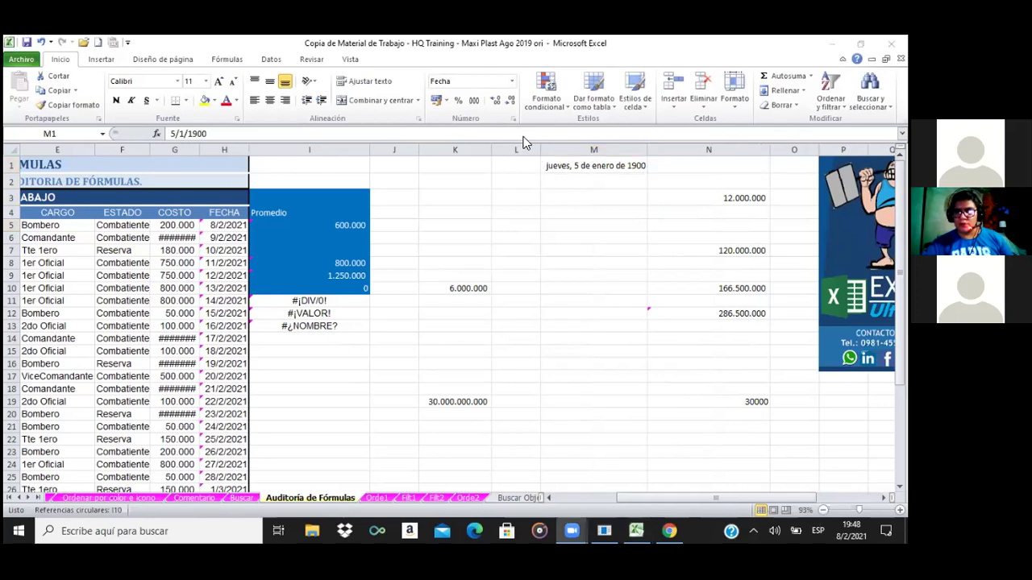
click(511, 82)
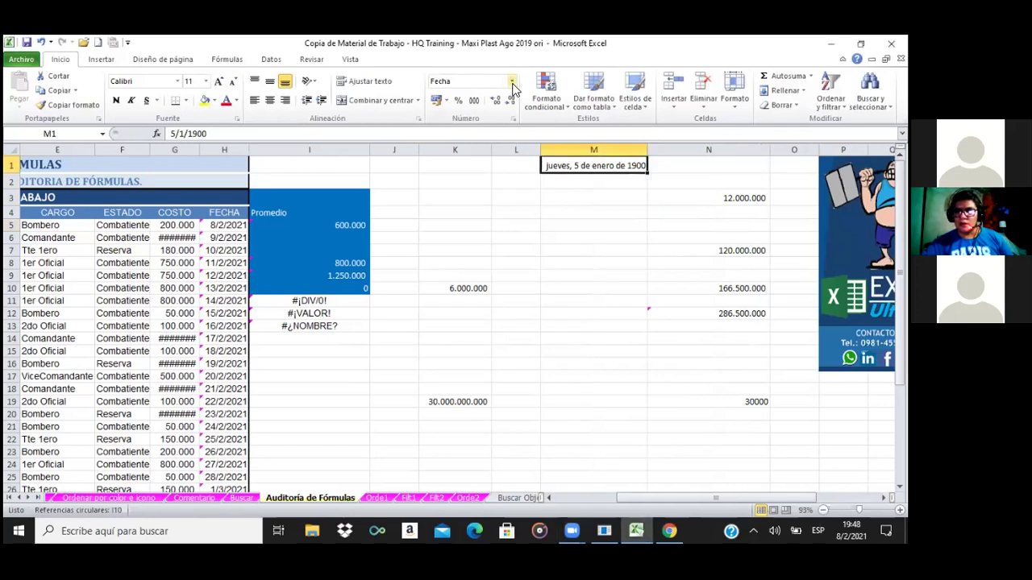
click(511, 81)
click(447, 135)
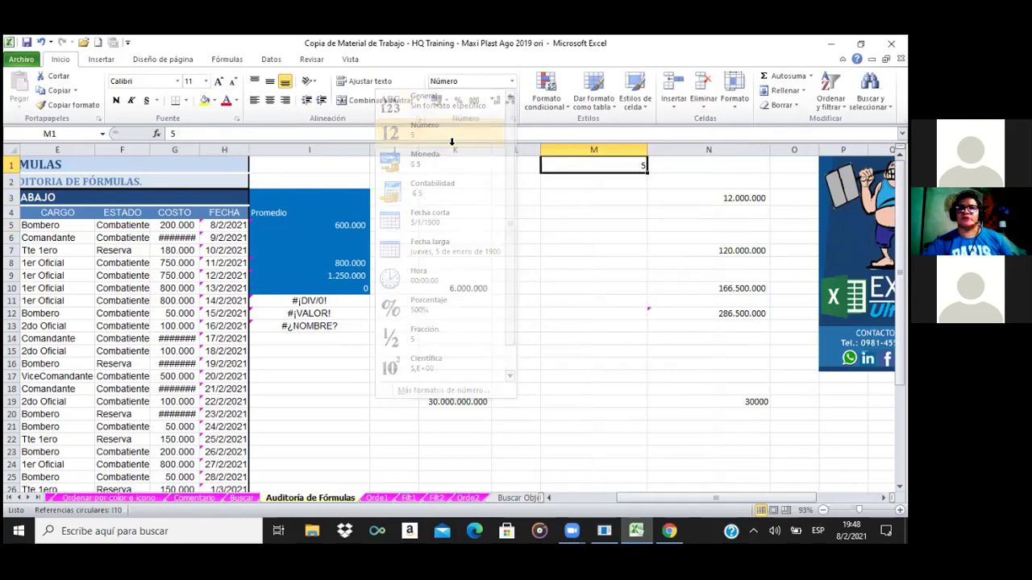
click(320, 341)
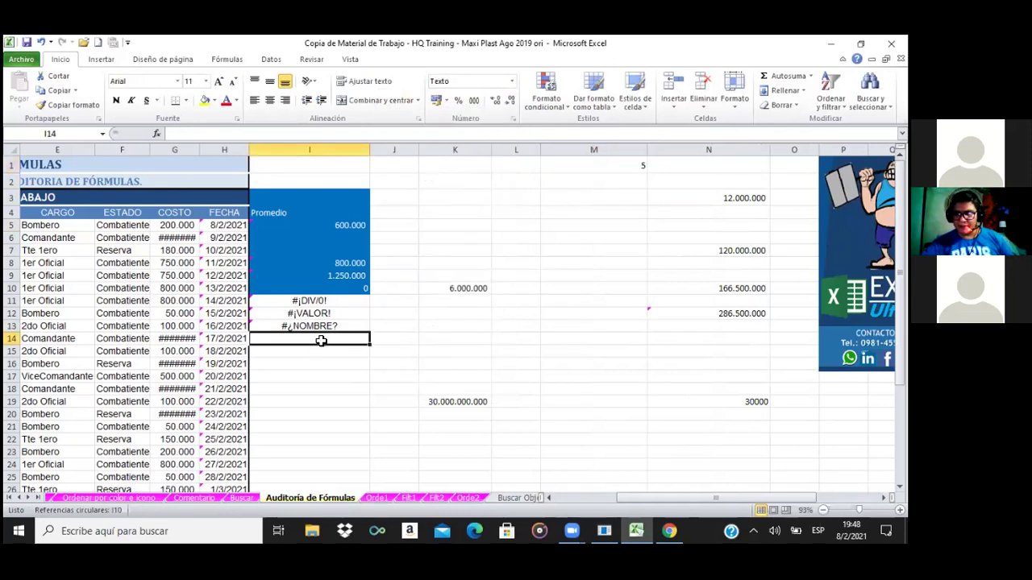
Enter =G13+M1 in I14 and recommit it so it calculates 100.005.
text(=)
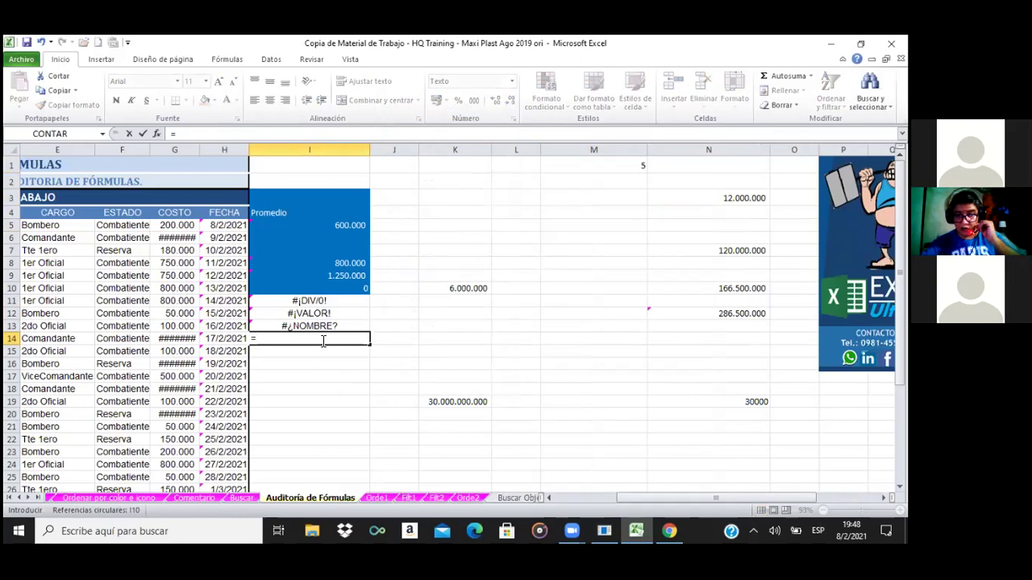
click(179, 326)
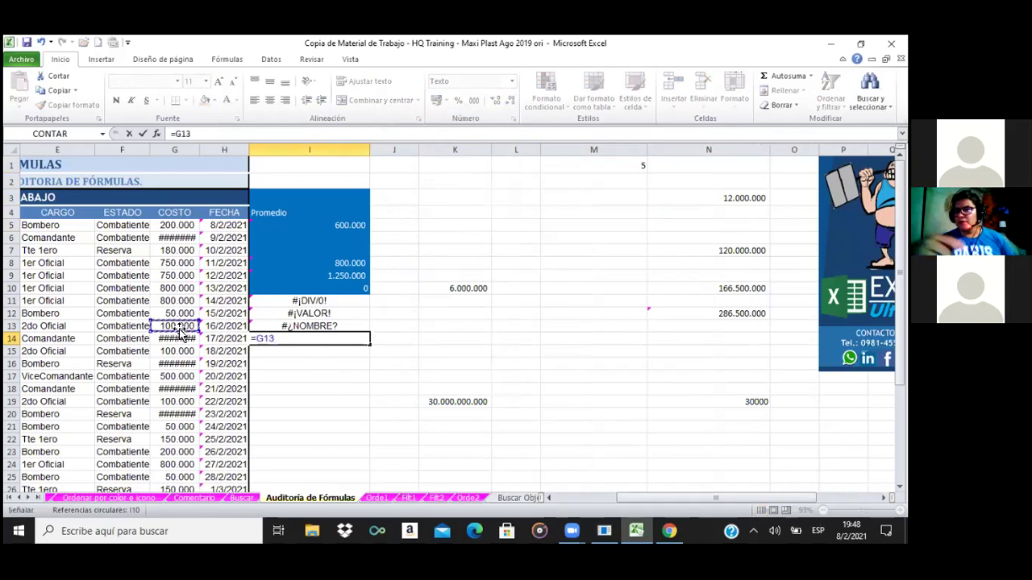
text(+)
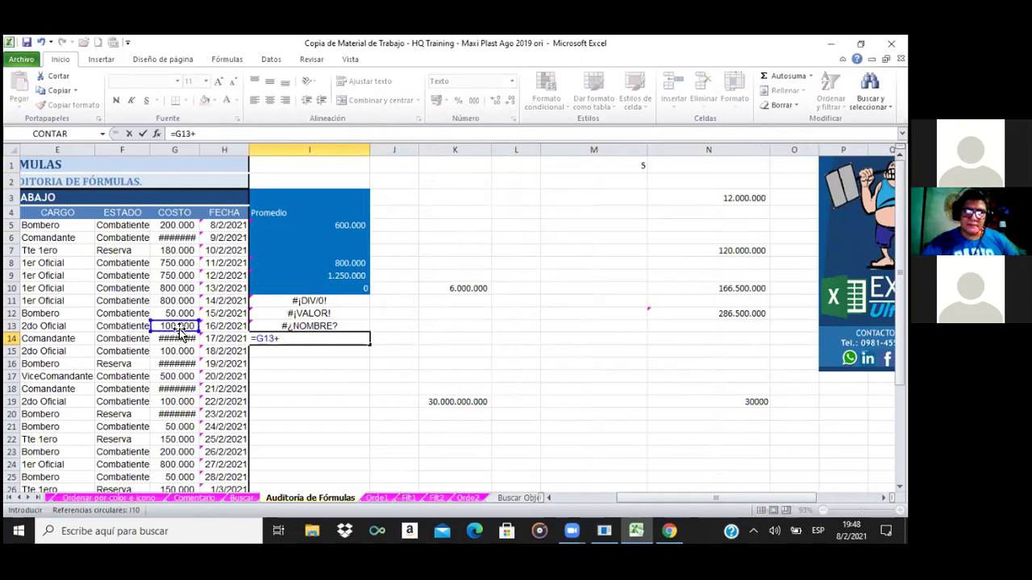
click(618, 162)
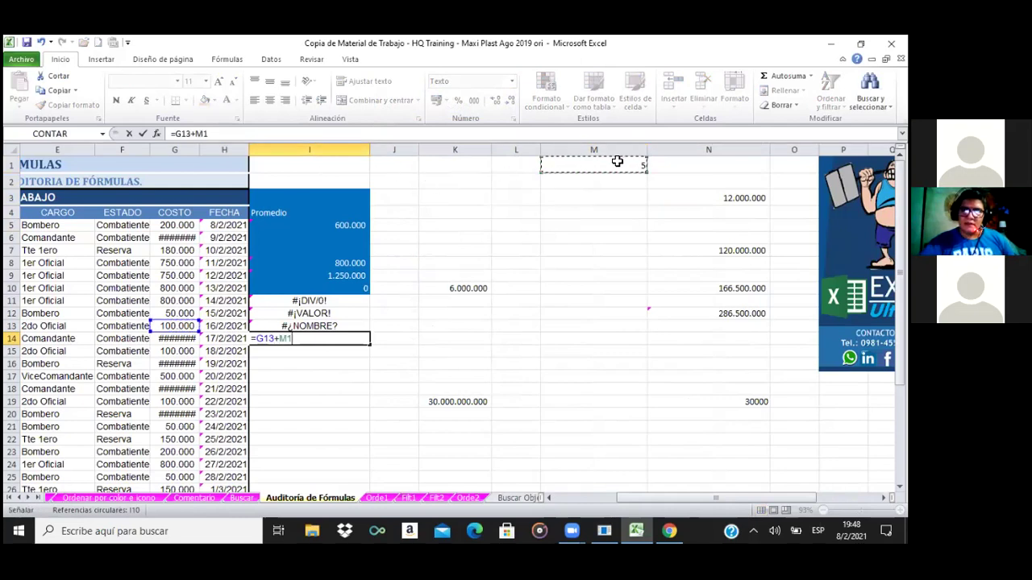
key(Return)
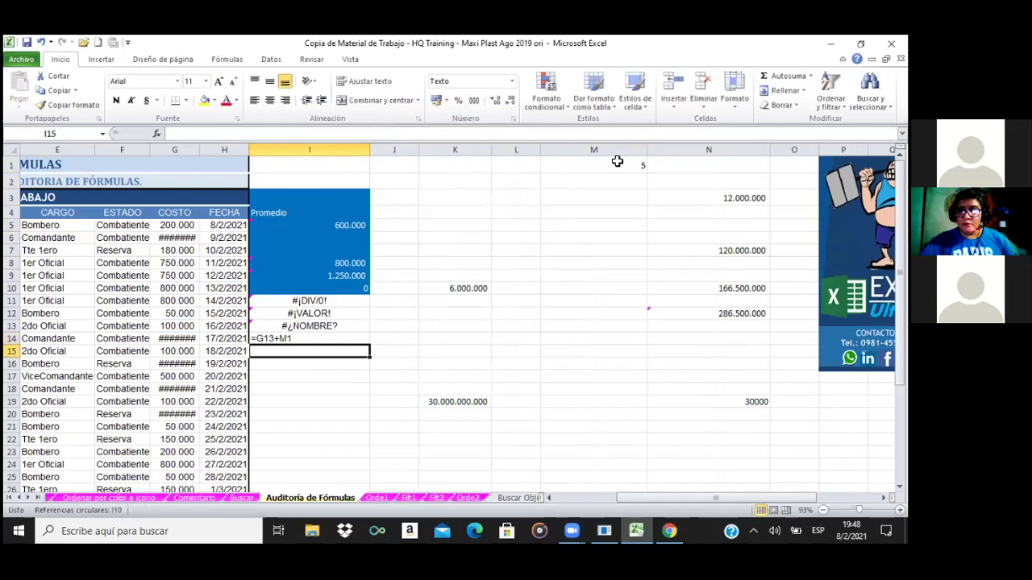
click(357, 325)
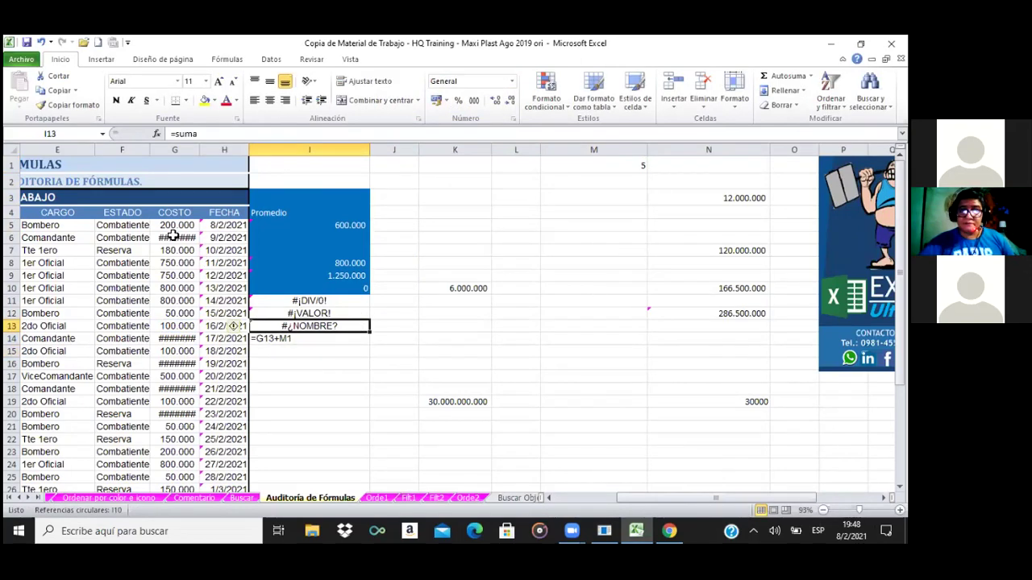
click(284, 339)
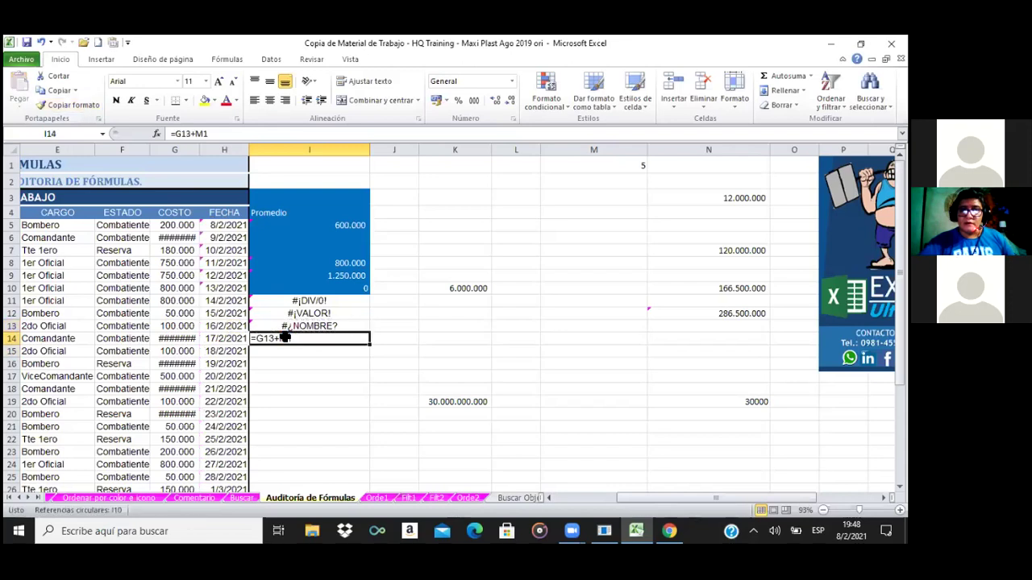
double_click(297, 339)
key(Return)
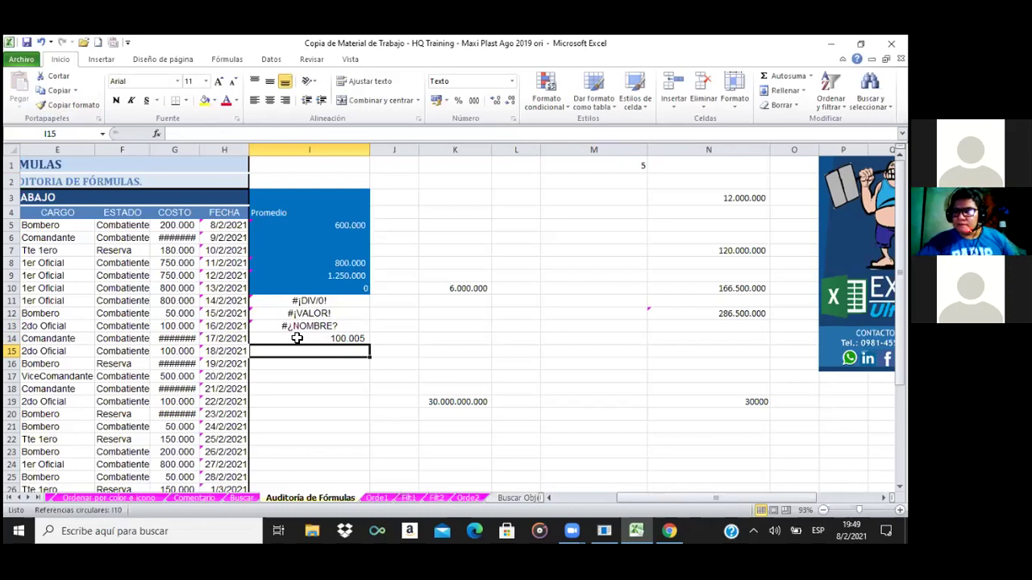
Delete cell M1 with Desplazar las celdas hacia arriba, breaking I14 into #¡REF!
click(606, 162)
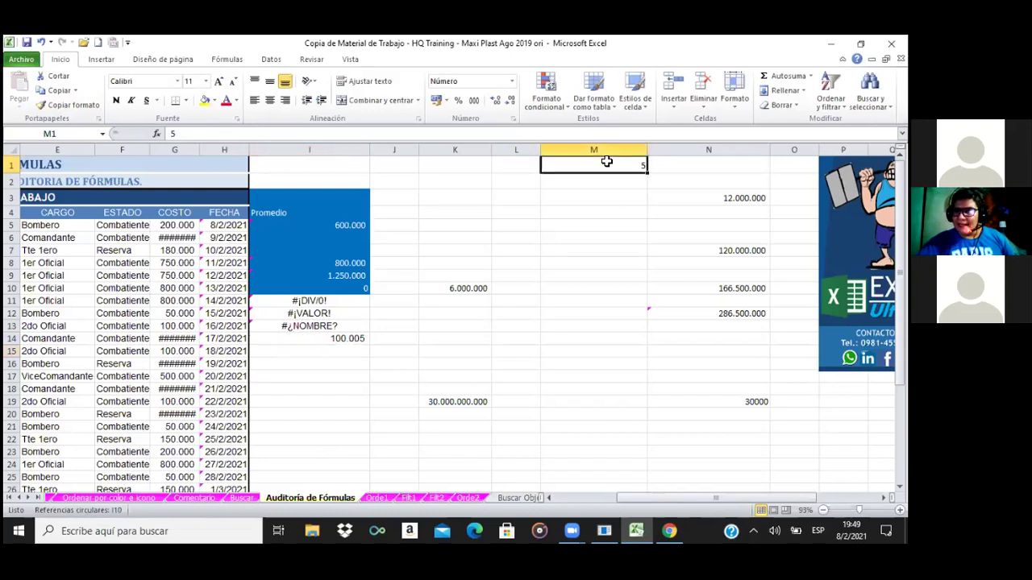
right_click(606, 162)
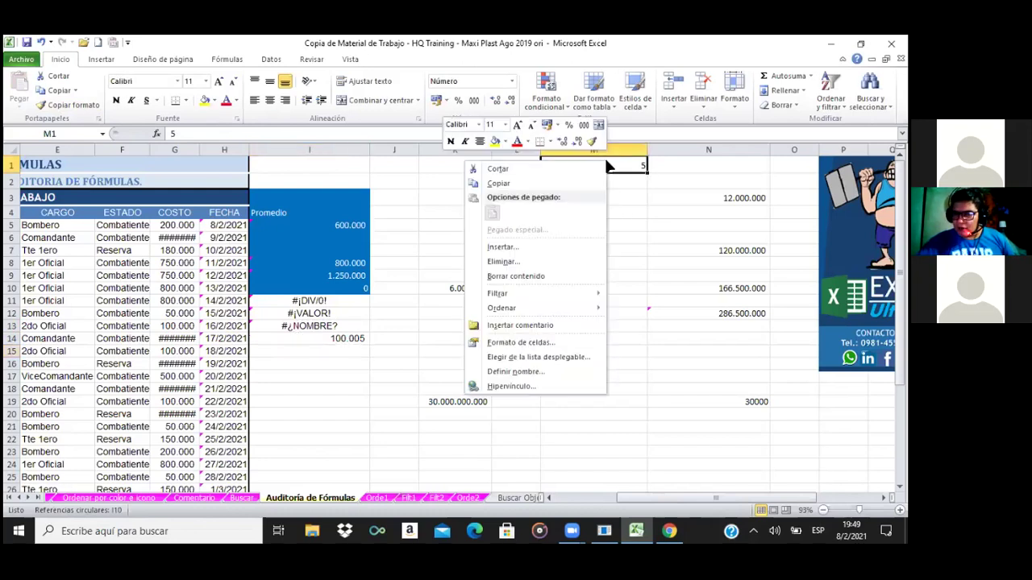
click(539, 262)
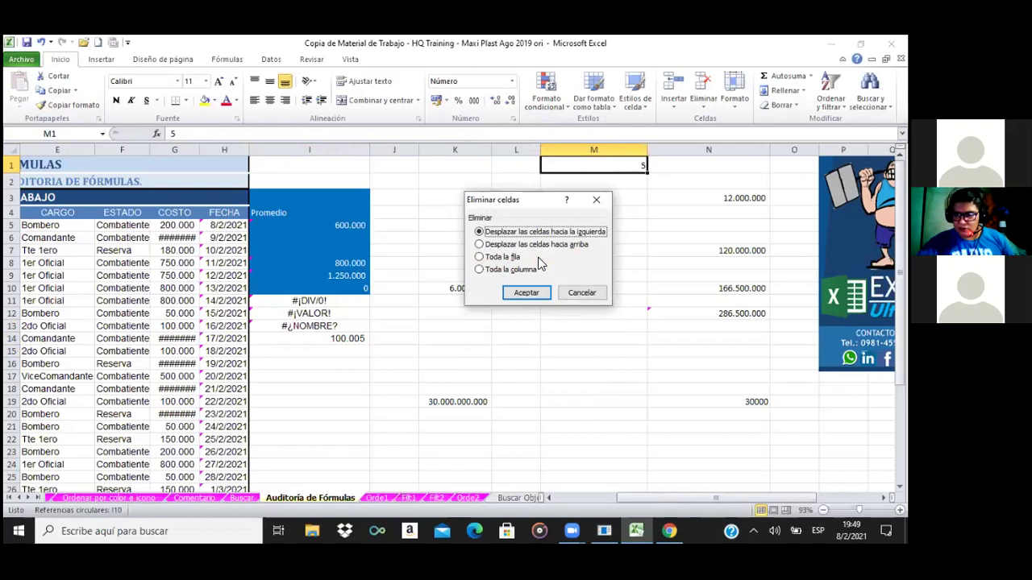
click(538, 245)
click(537, 292)
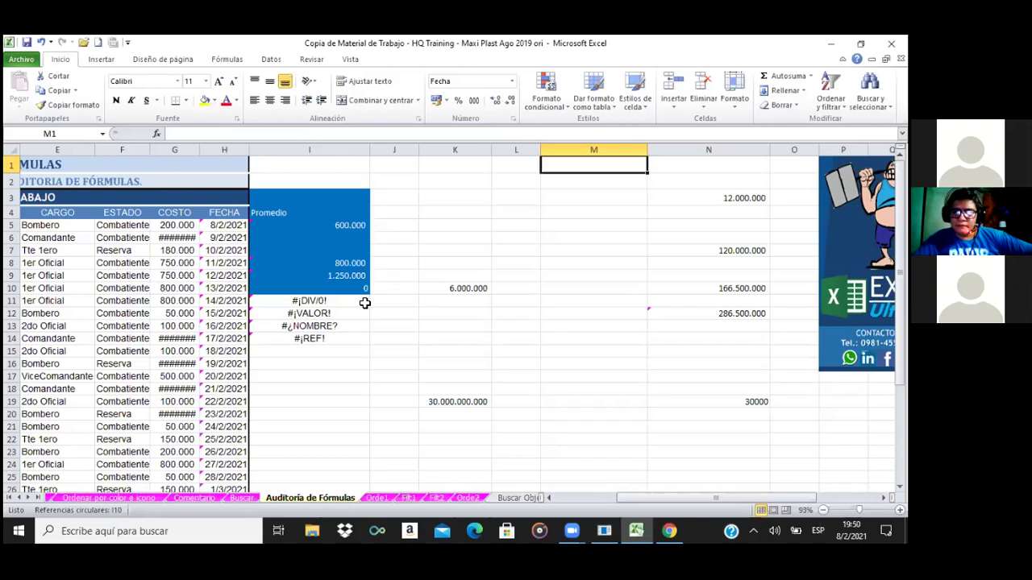
click(307, 323)
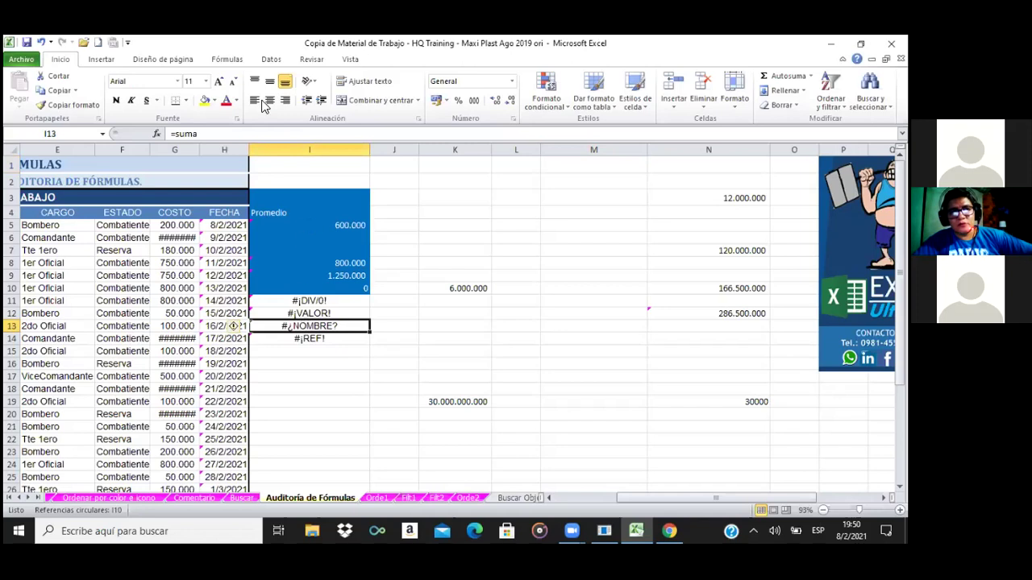
click(233, 62)
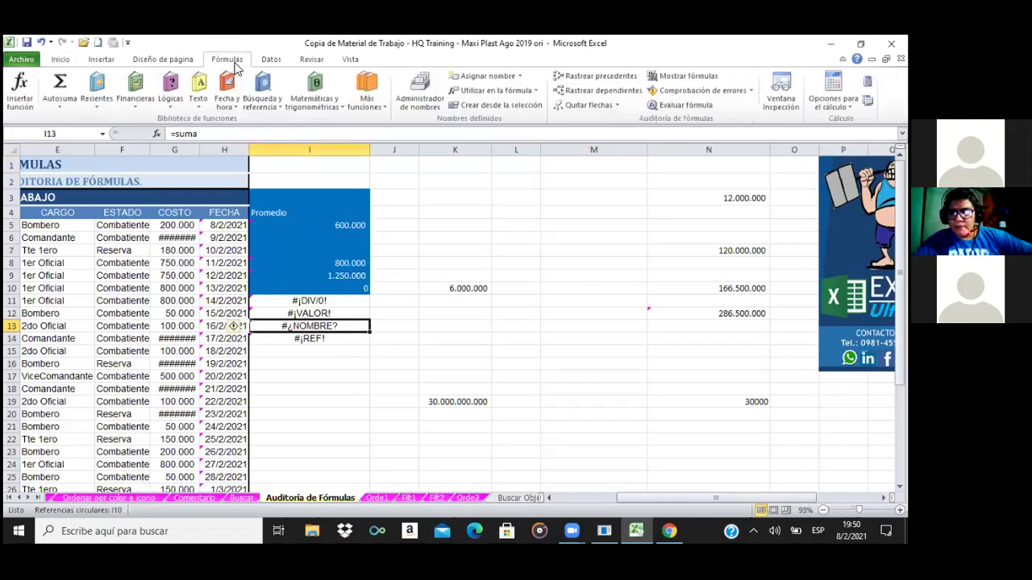
click(751, 92)
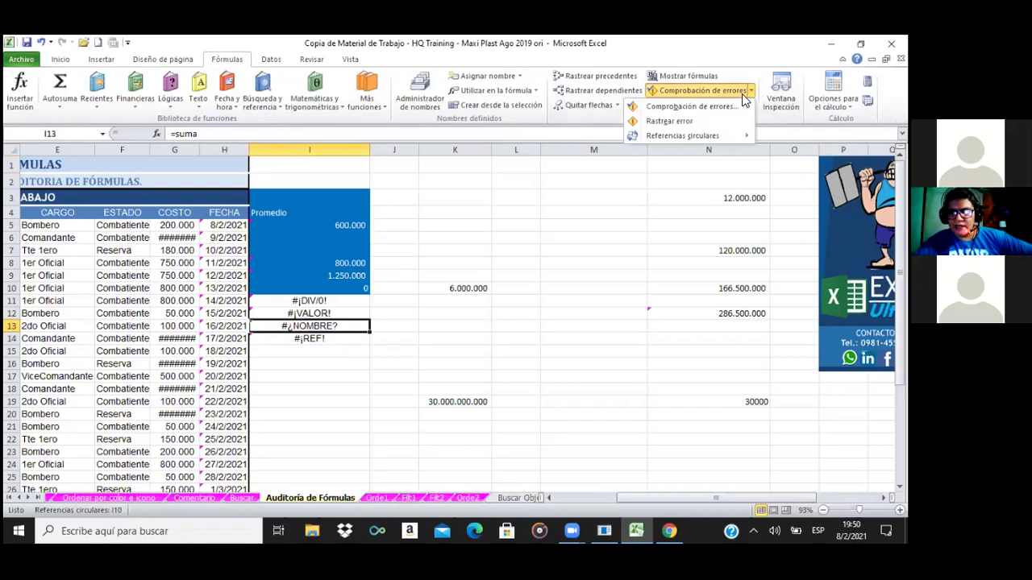
click(690, 123)
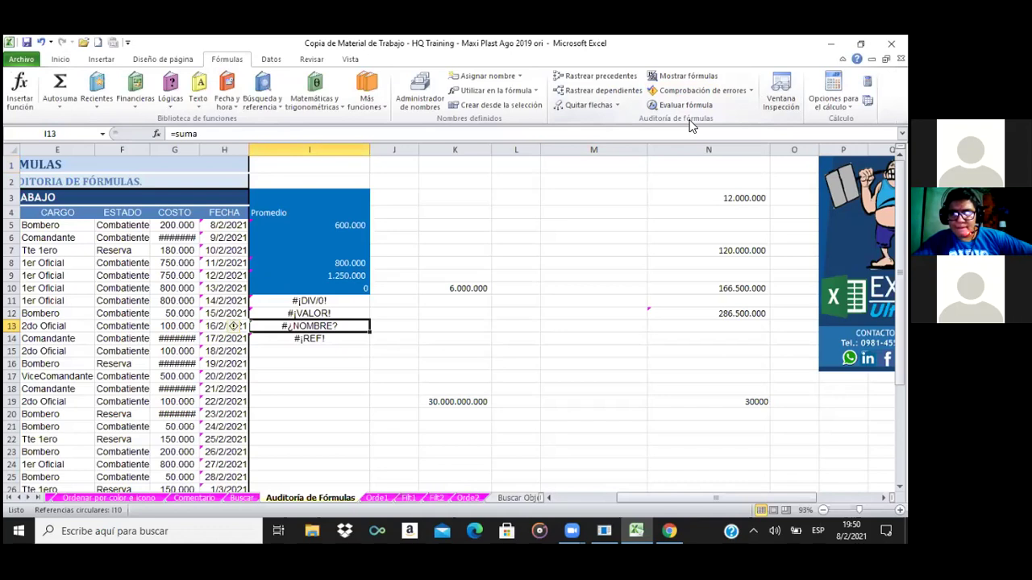
click(695, 90)
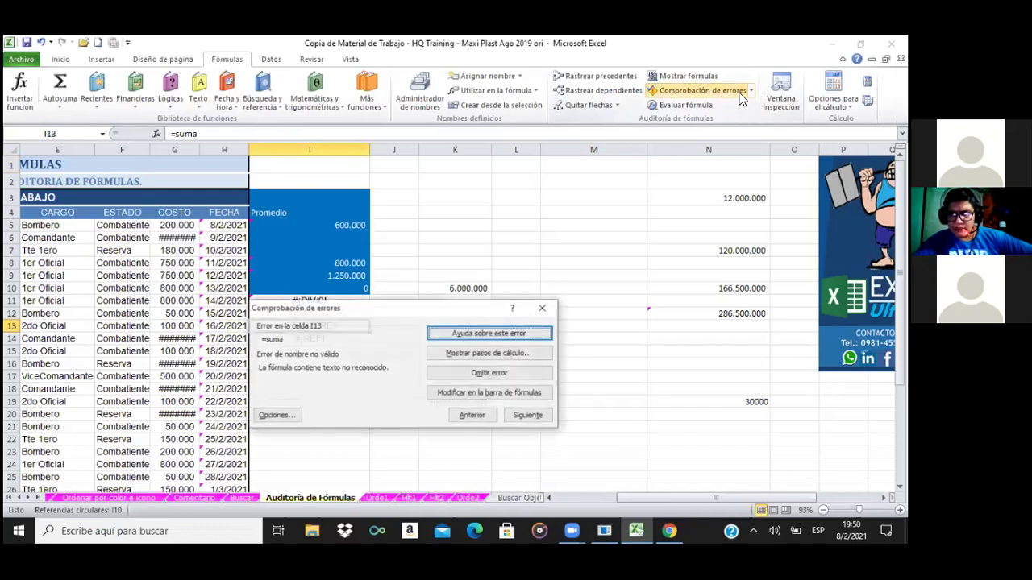
click(543, 308)
click(750, 90)
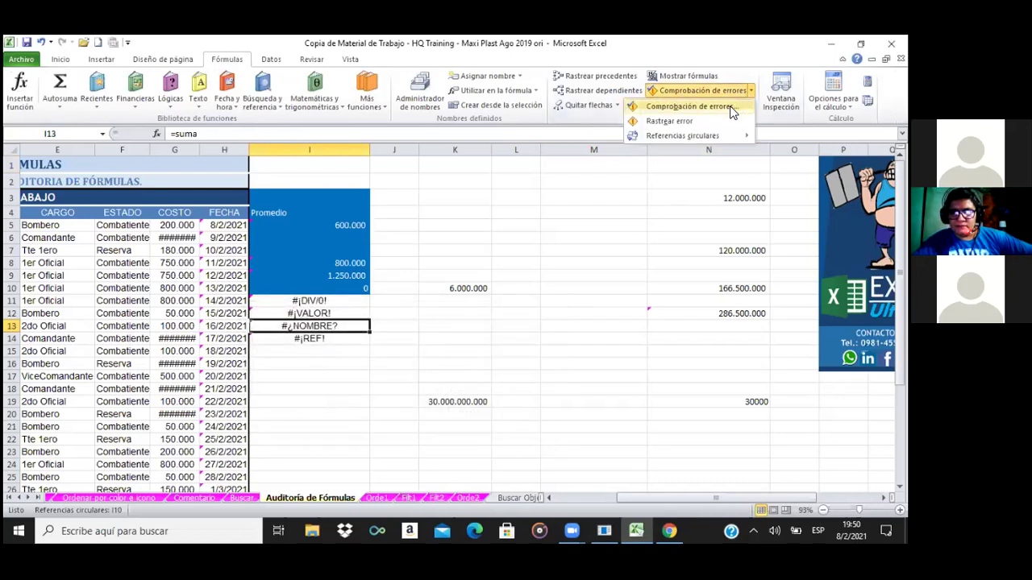
click(704, 123)
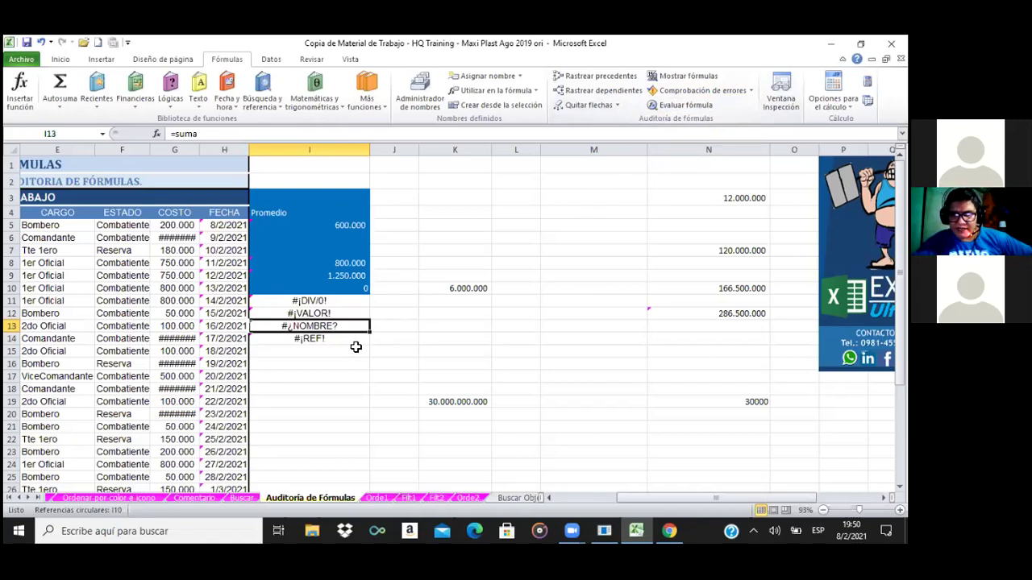
Run Rastrear error on I12 to draw arrows from F12 and G12.
click(354, 339)
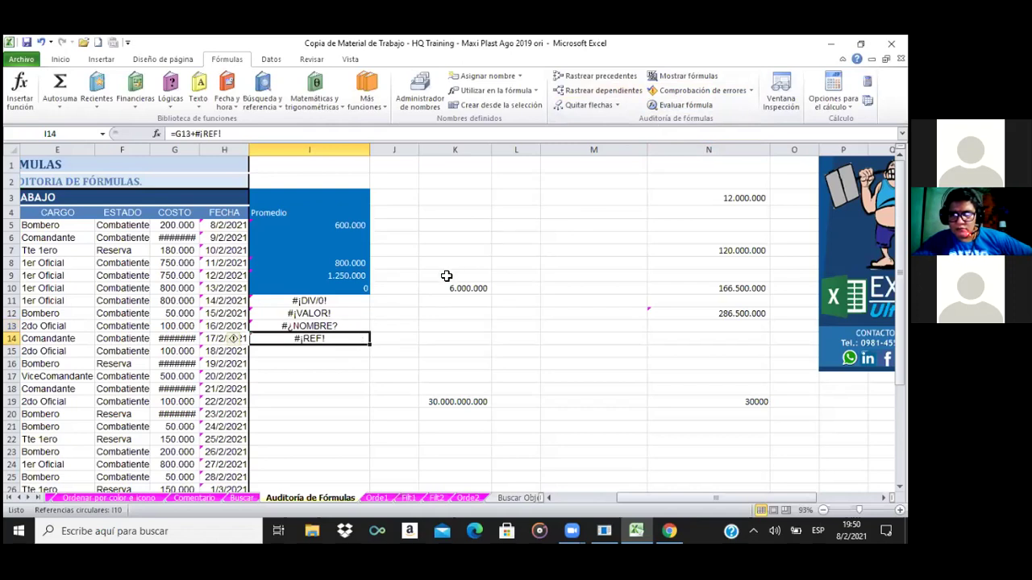
click(365, 314)
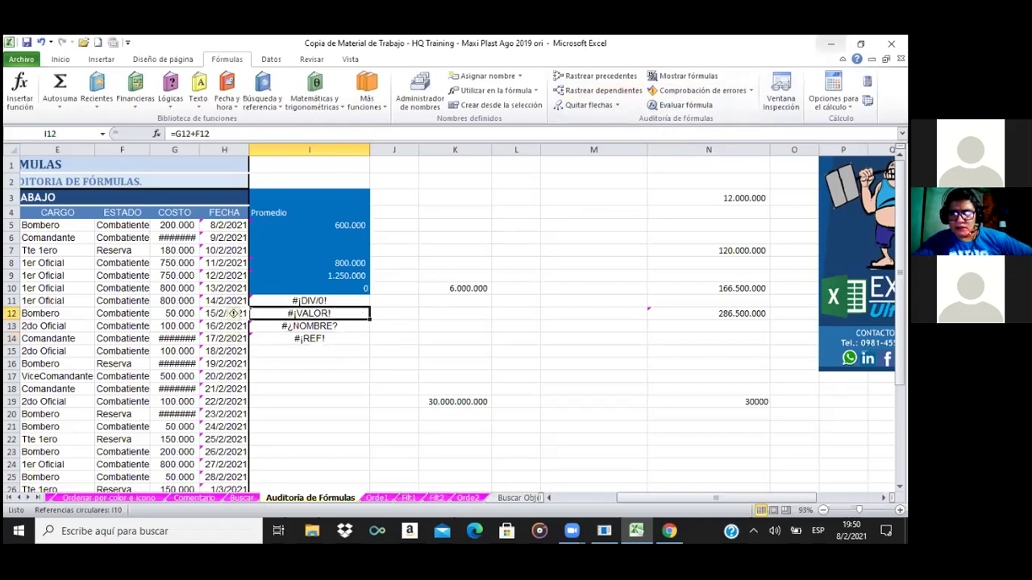
click(750, 90)
click(703, 120)
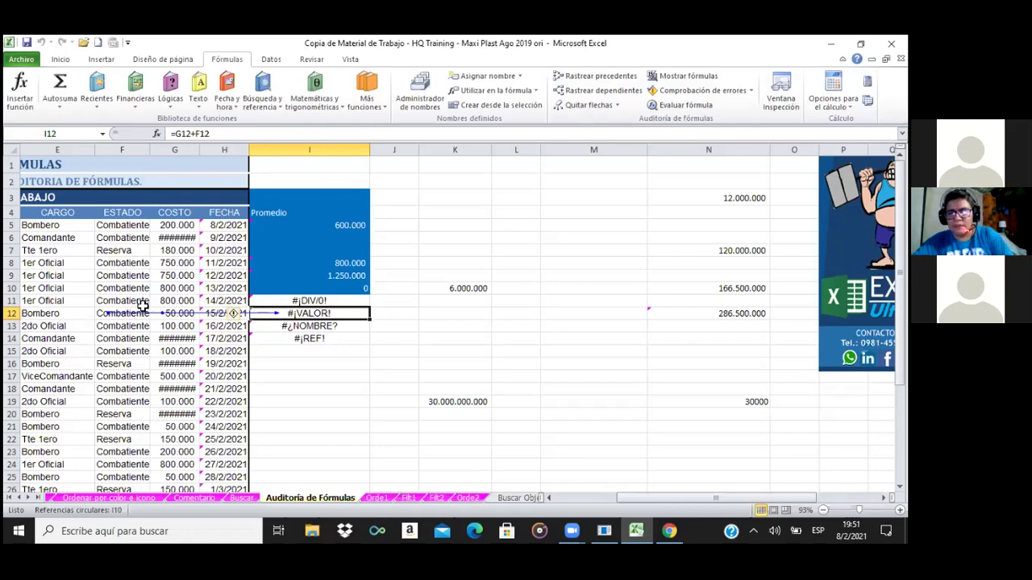
Replace Combatiente in F12 with 5 so I12 calculates 50005.
click(143, 311)
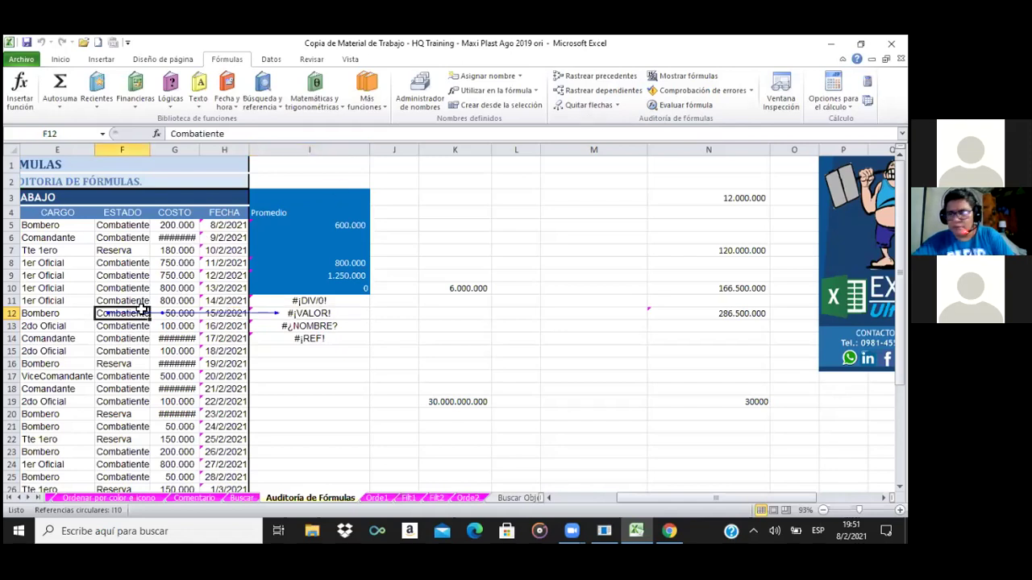
text(5)
key(Return)
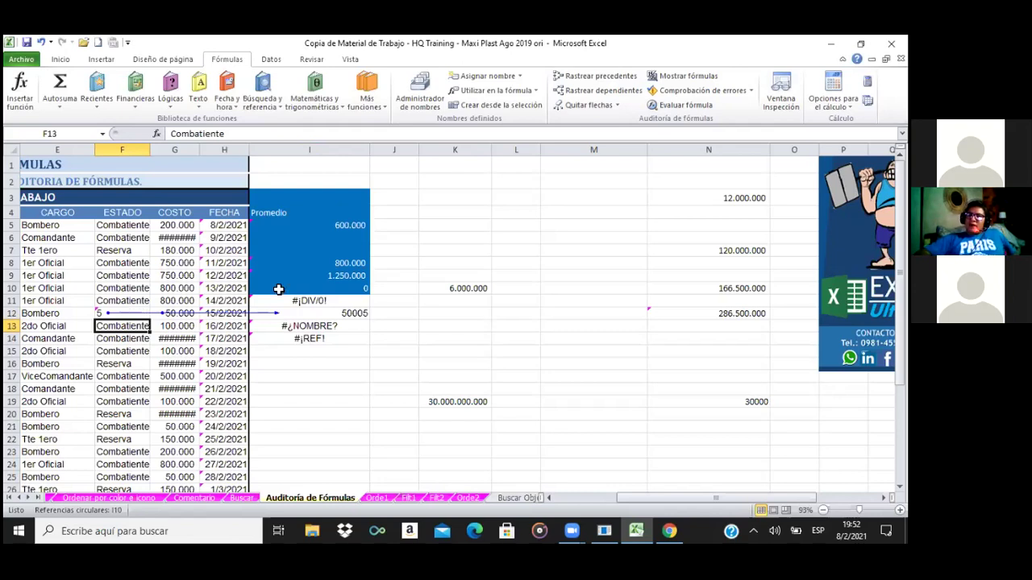
Run Rastrear error on I14's #¡REF! and on I11's #¡DIV/0!, tracing it to G11.
click(356, 340)
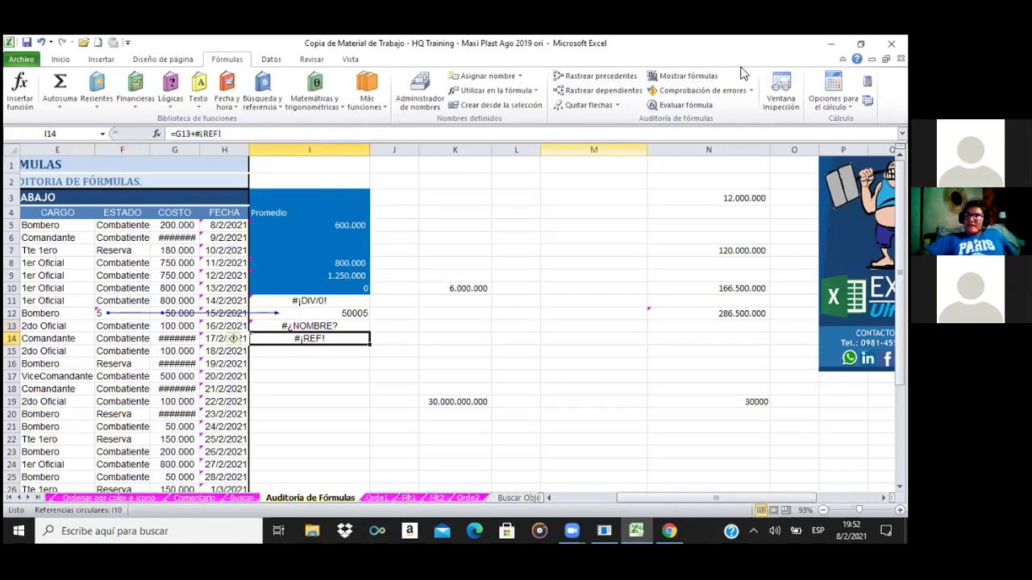
click(750, 92)
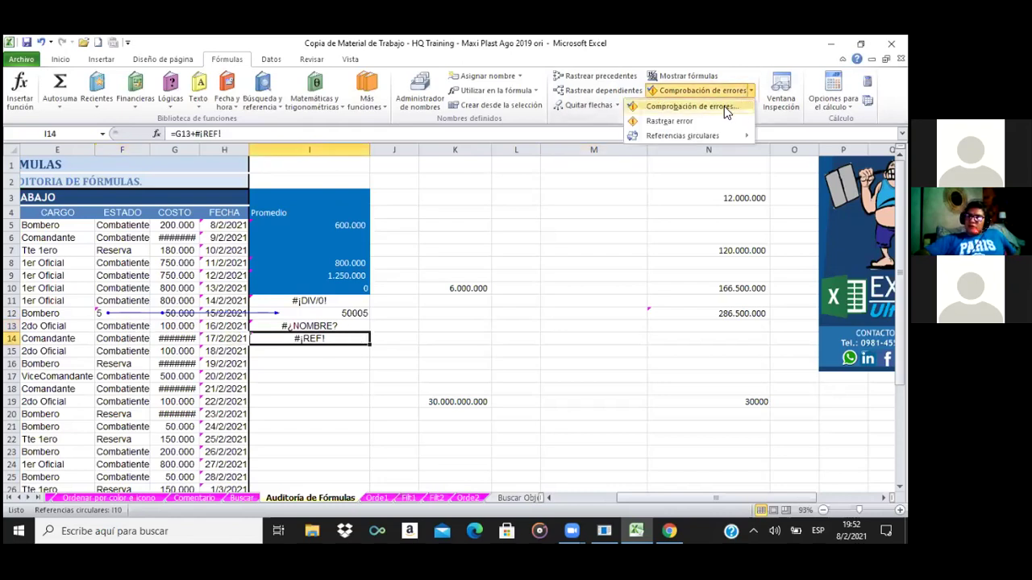
click(702, 121)
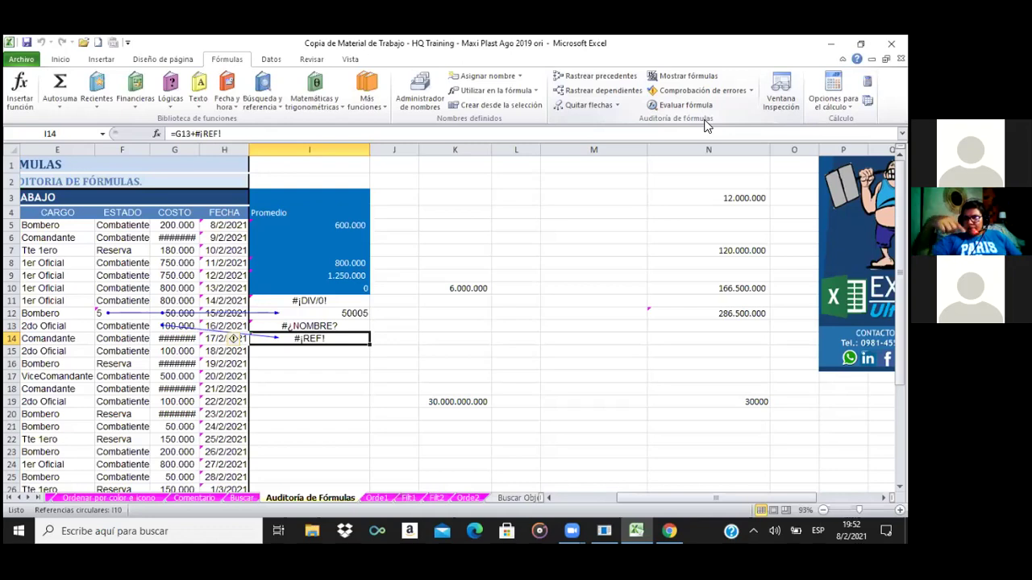
click(324, 301)
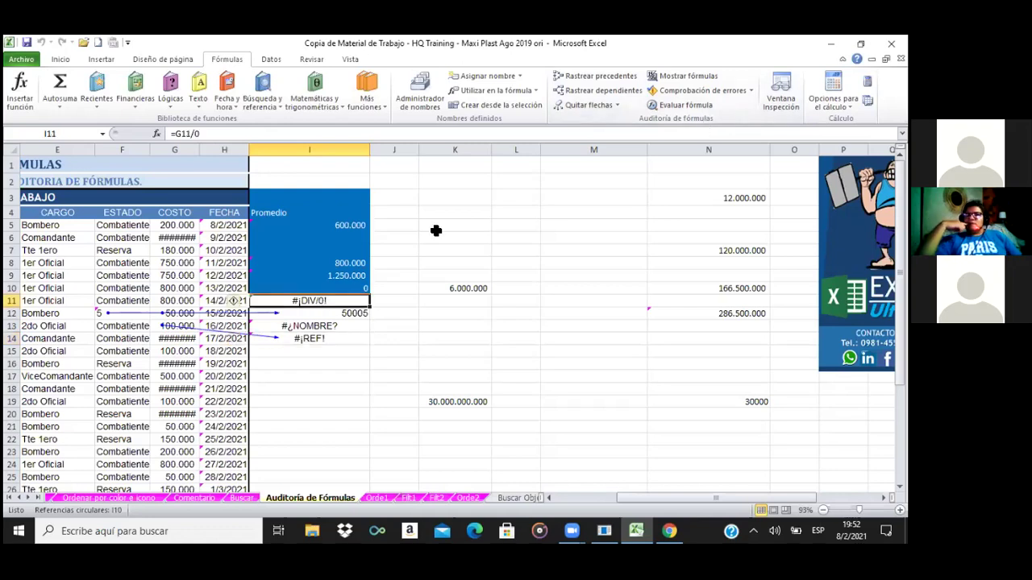
click(750, 91)
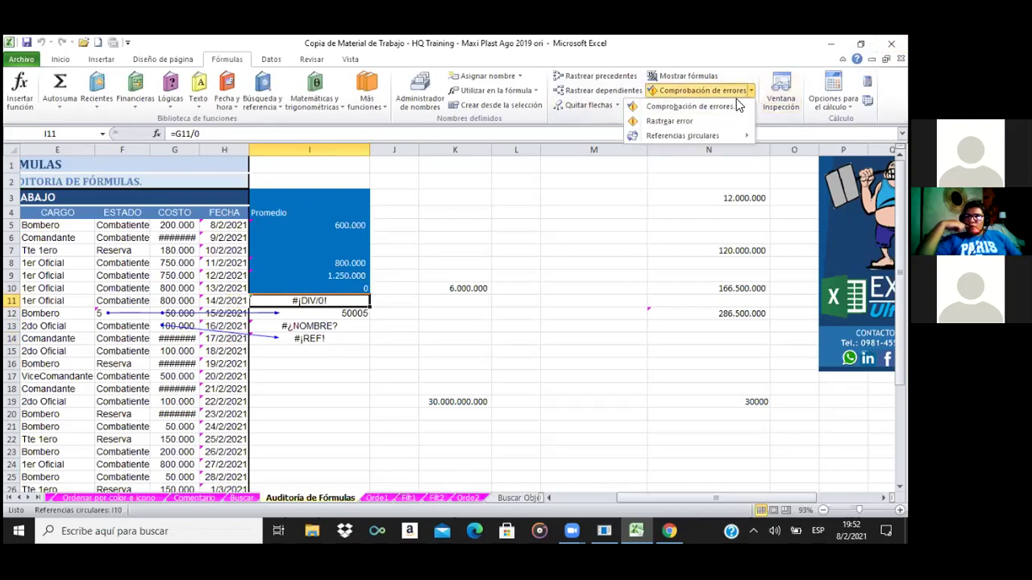
click(668, 121)
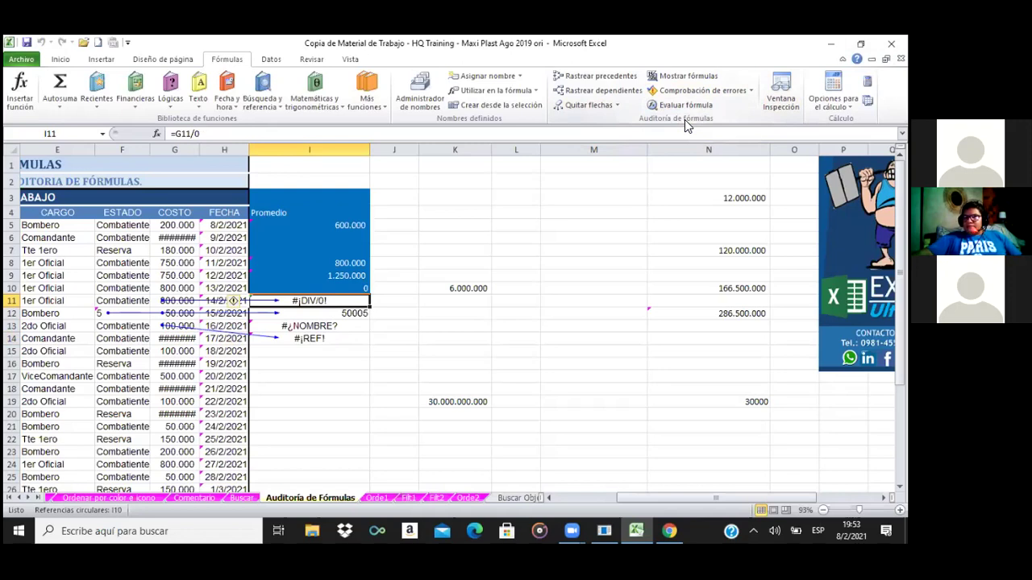
Use Referencias circulares to jump to $I$10, whose formula =I8+I9+I10 includes itself.
click(753, 91)
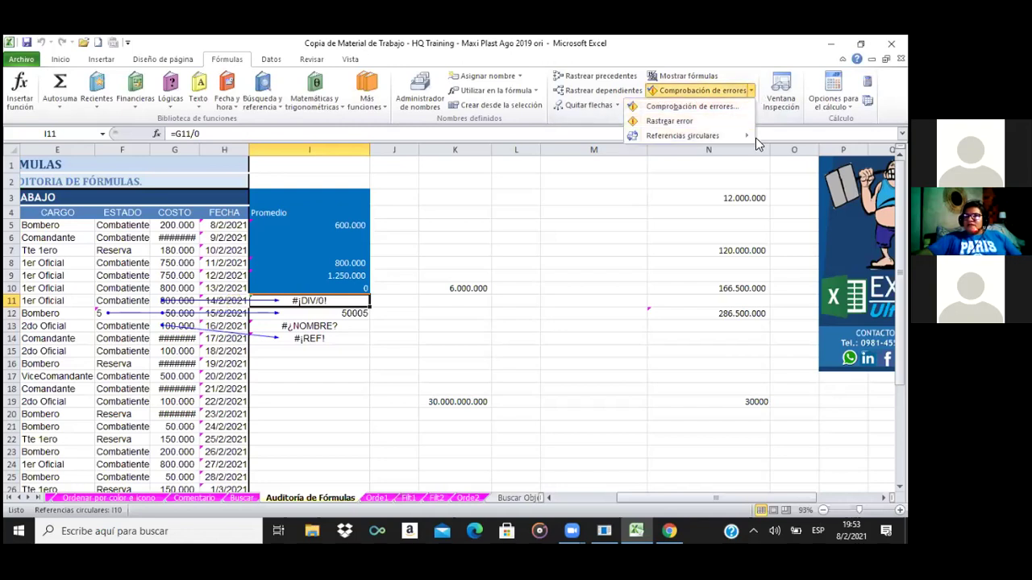
mouse_move(749, 137)
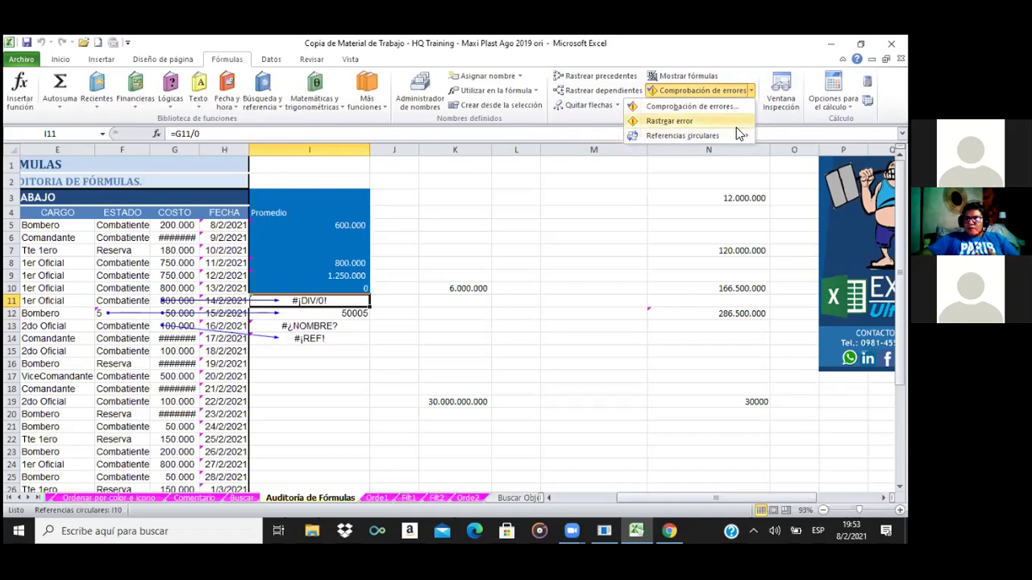
mouse_move(743, 141)
click(606, 138)
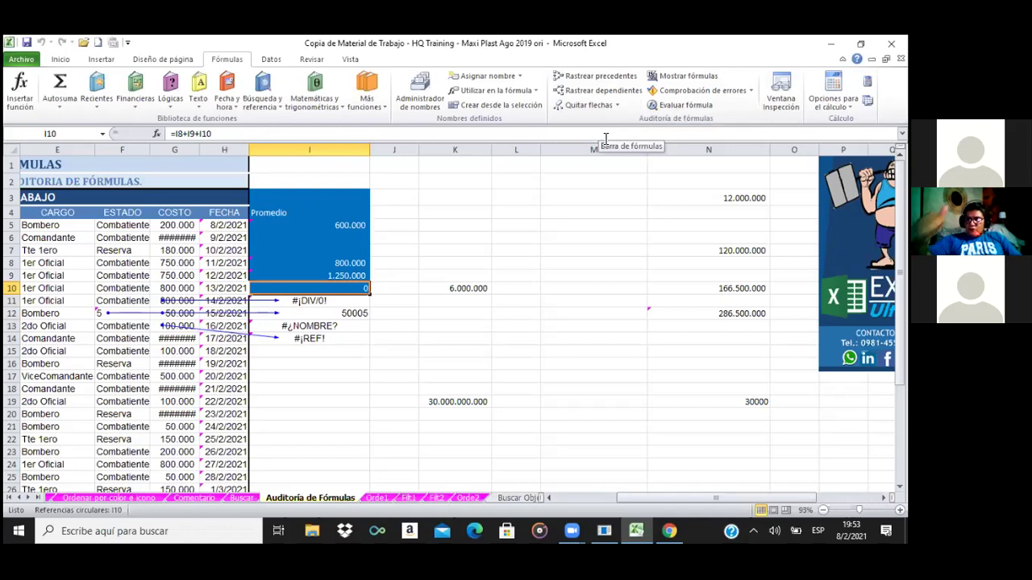
Edit I10's formula to =I8+I9, removing the +I10 self-reference, so it shows 2050000.
double_click(349, 288)
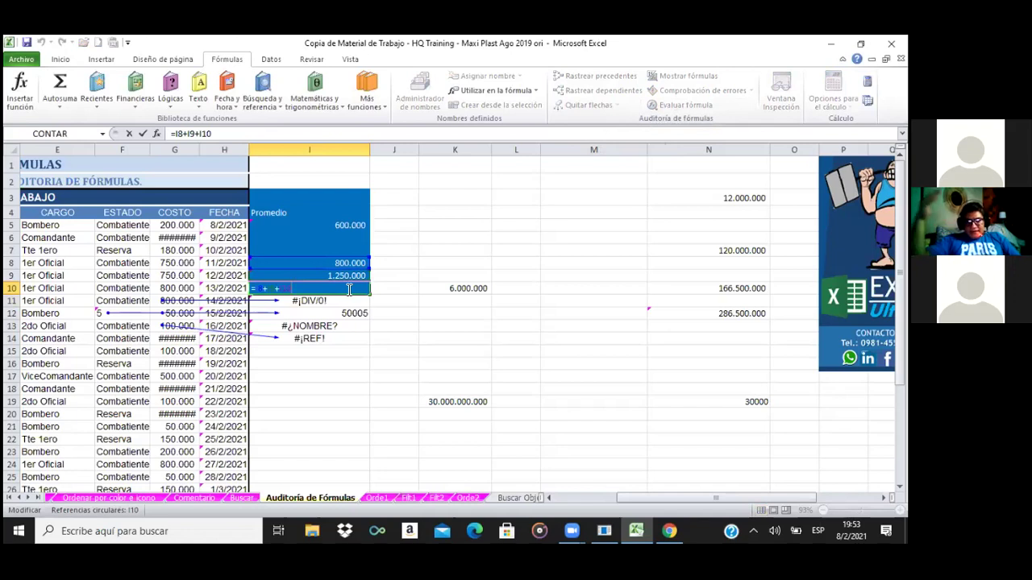
key(BackSpace)
key(BackSpace)
key(BackSpace)
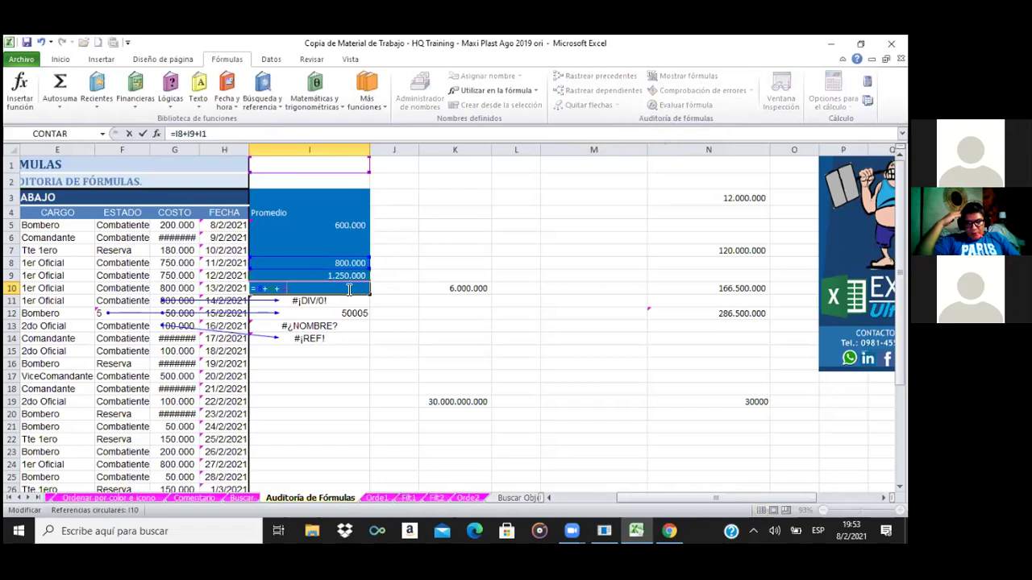
key(BackSpace)
key(BackSpace)
key(BackSpace)
key(BackSpace)
key(BackSpace)
key(BackSpace)
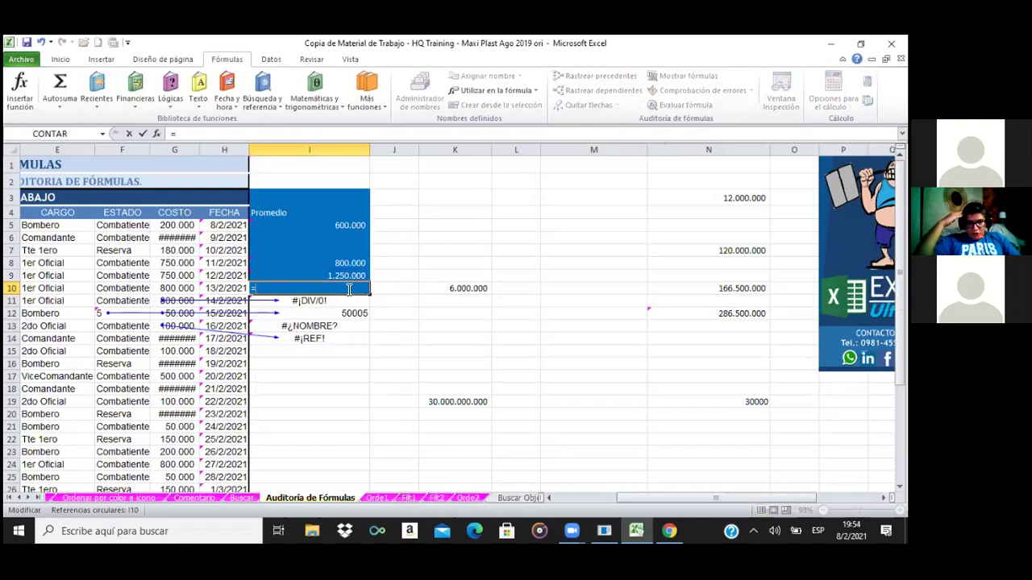
key(ctrl+z)
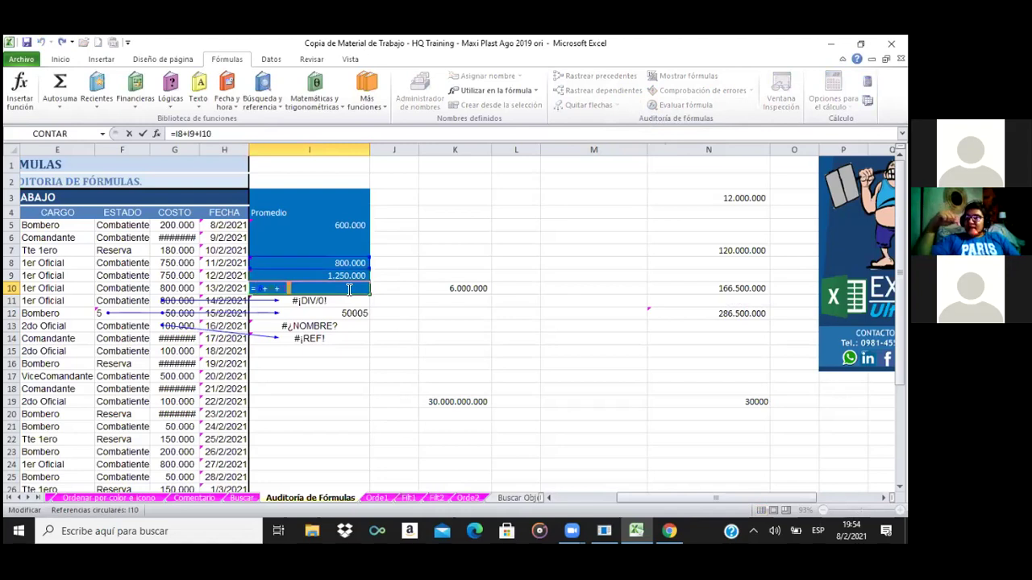
key(BackSpace)
key(BackSpace)
key(BackSpace)
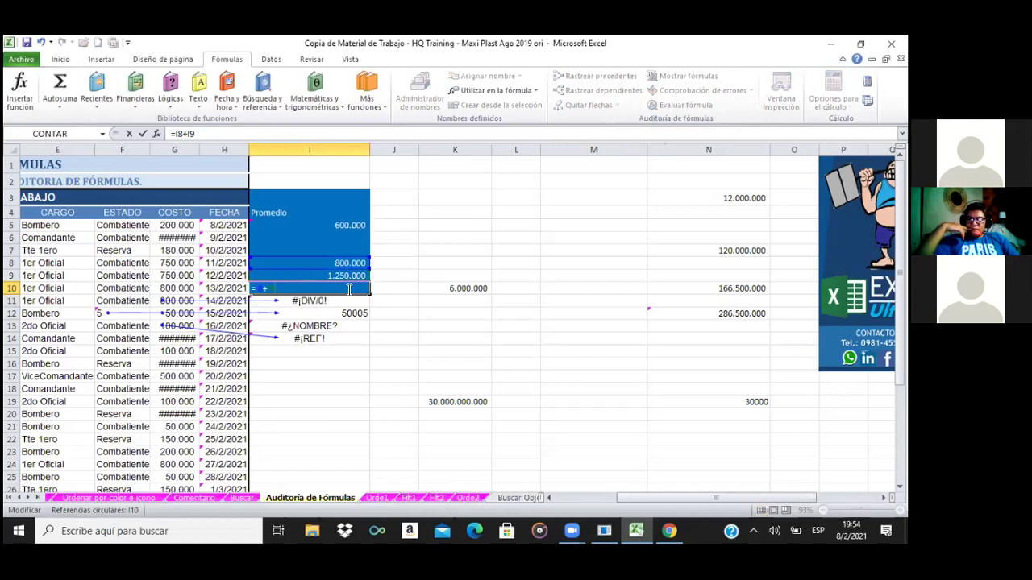
key(Return)
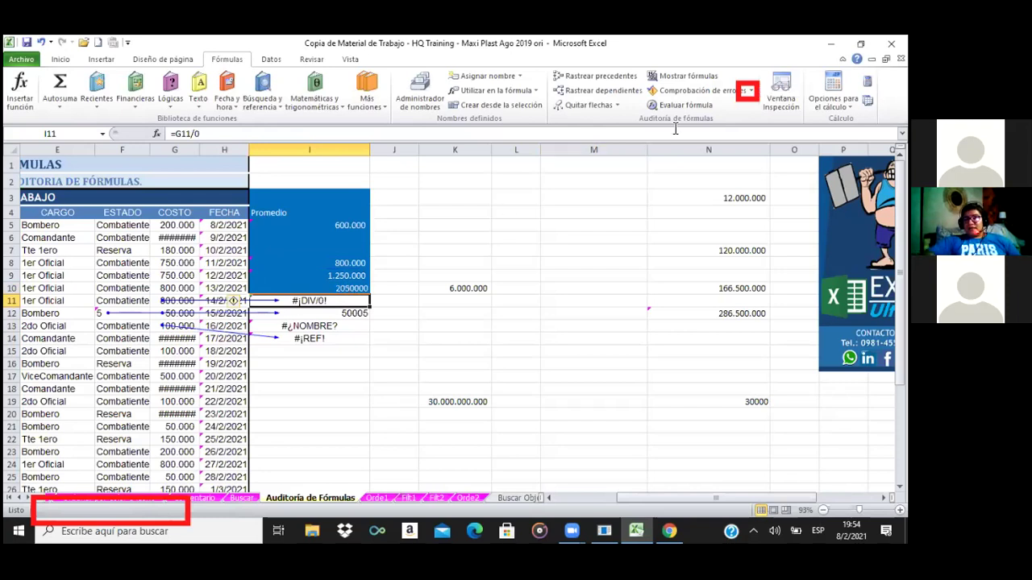
click(753, 91)
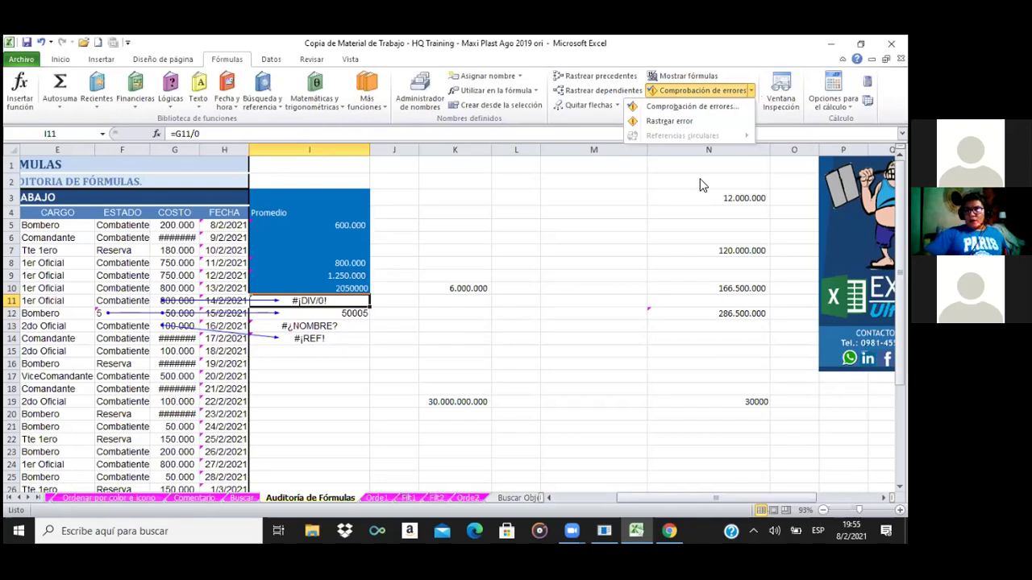
click(546, 322)
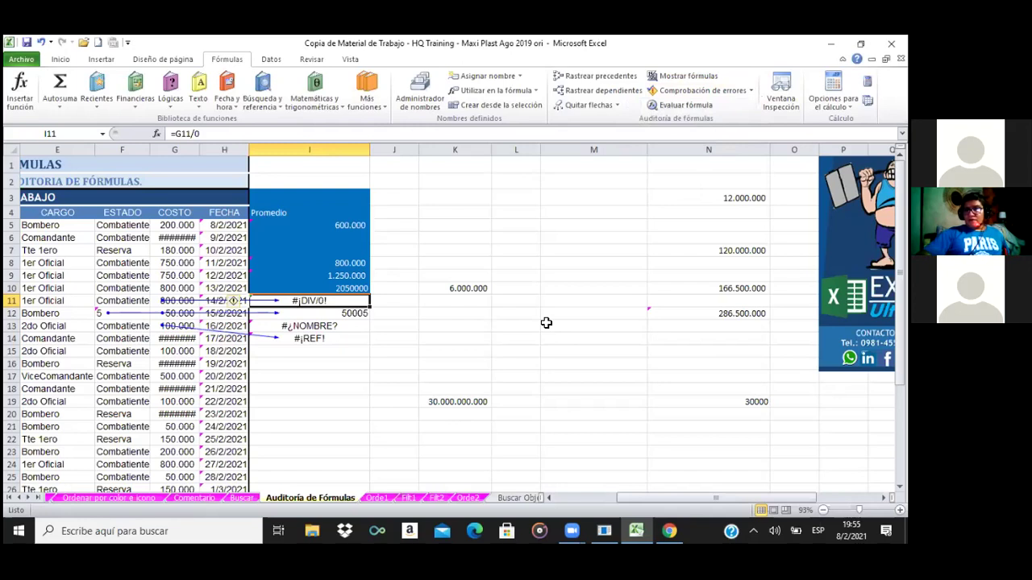
Start Evaluate Formula on I11 and move the dialog up and right, away from the error cells.
click(692, 107)
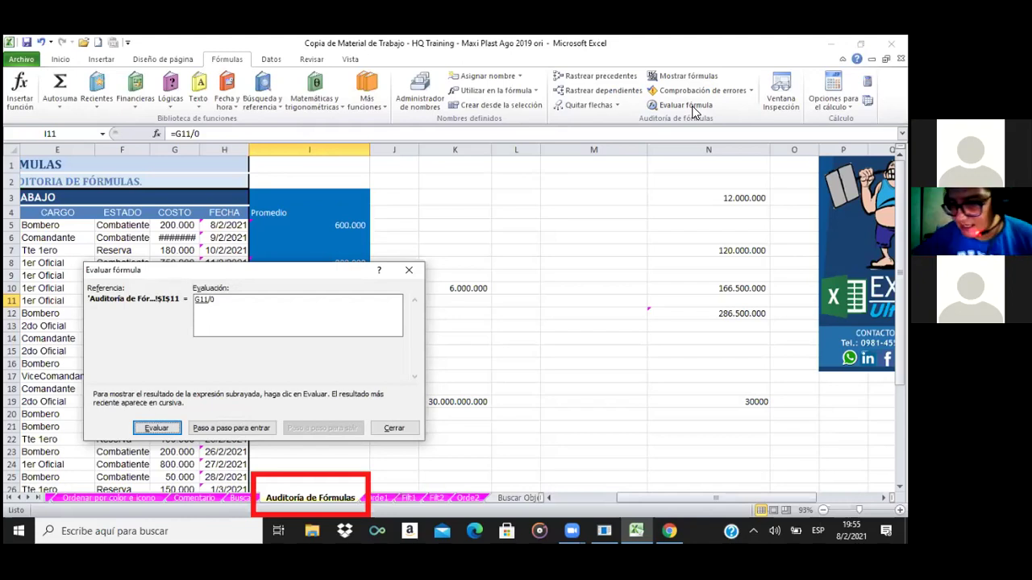
drag(289, 271, 603, 226)
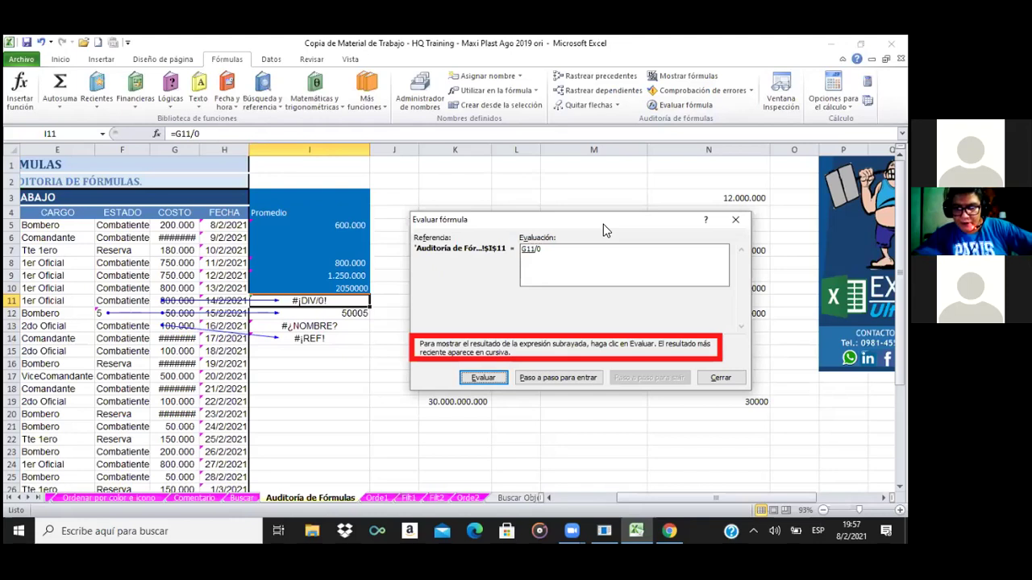
Evaluate I11 from G11/0 through 800000/0 to #¡DIV/0!, restart and repeat, then close the dialog.
click(482, 379)
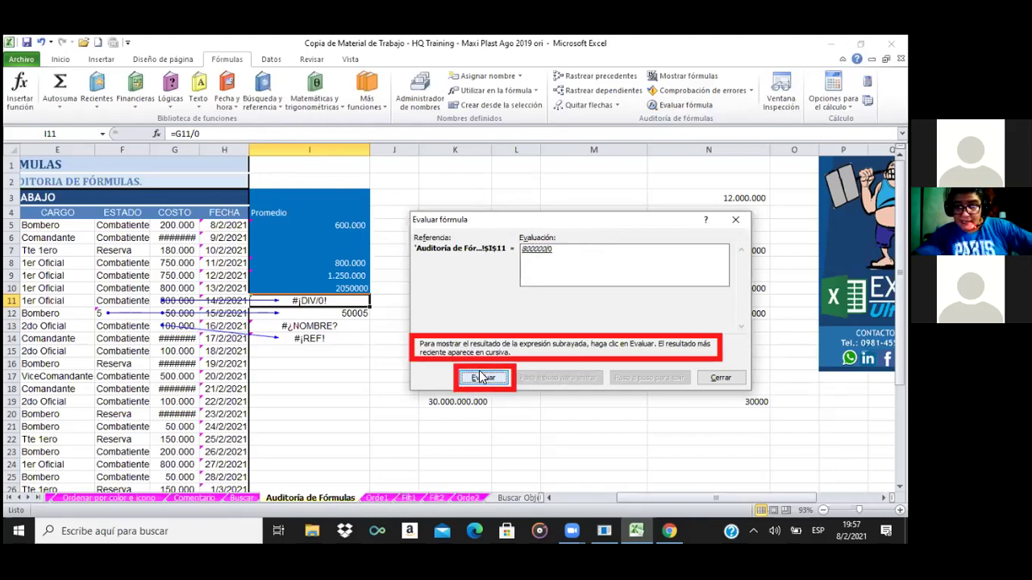
click(491, 383)
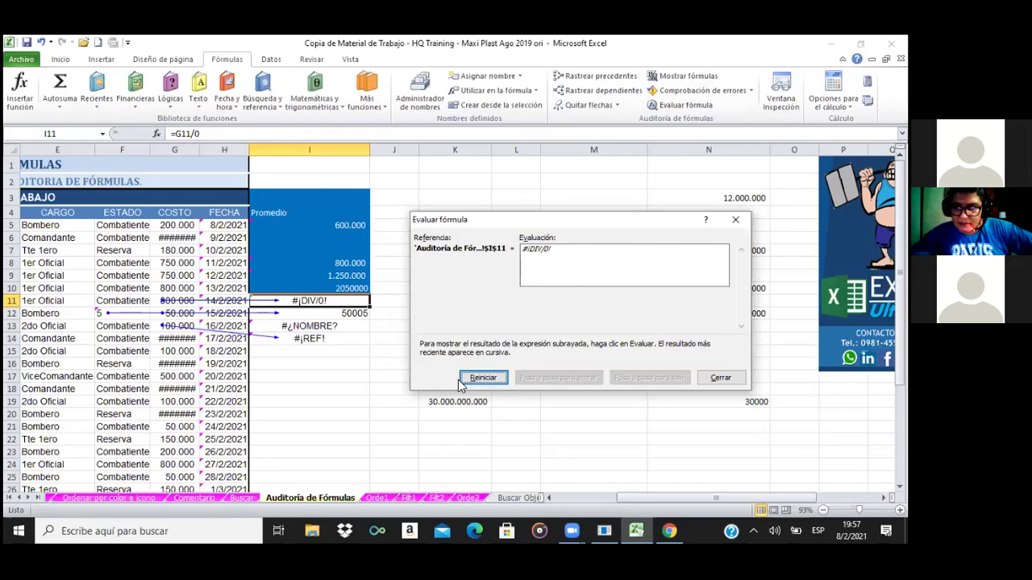
click(484, 378)
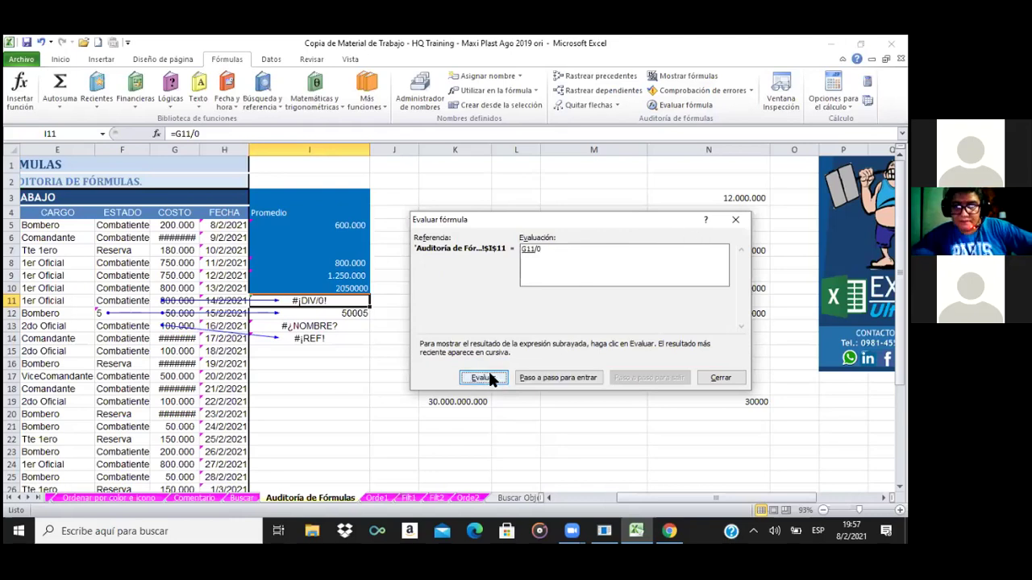
click(489, 377)
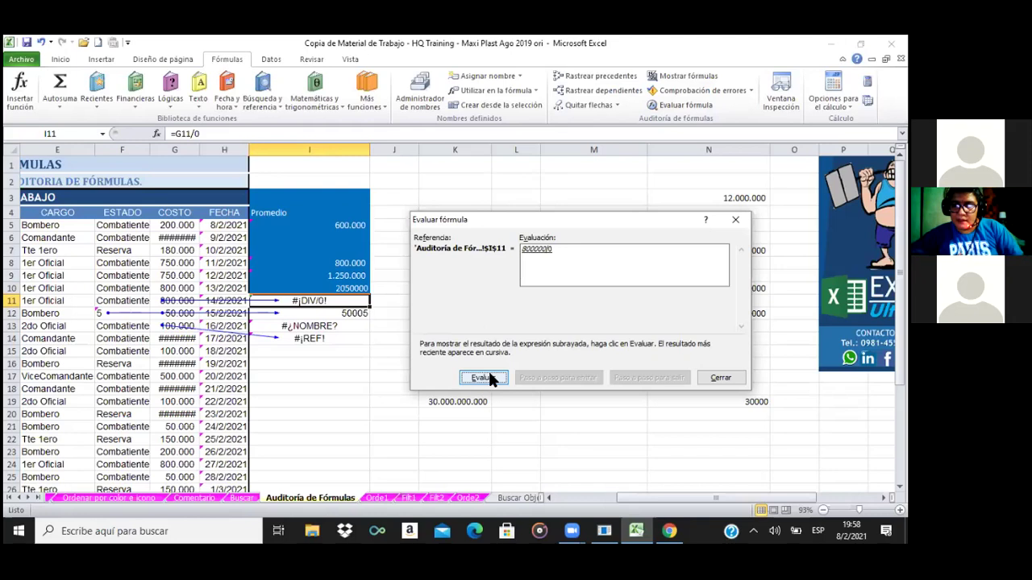
click(488, 376)
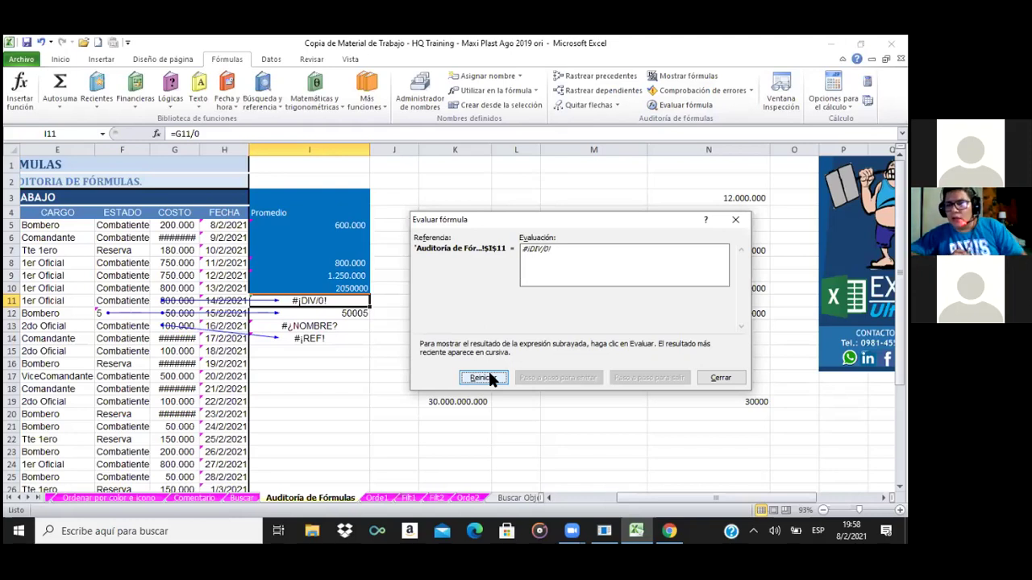
click(733, 227)
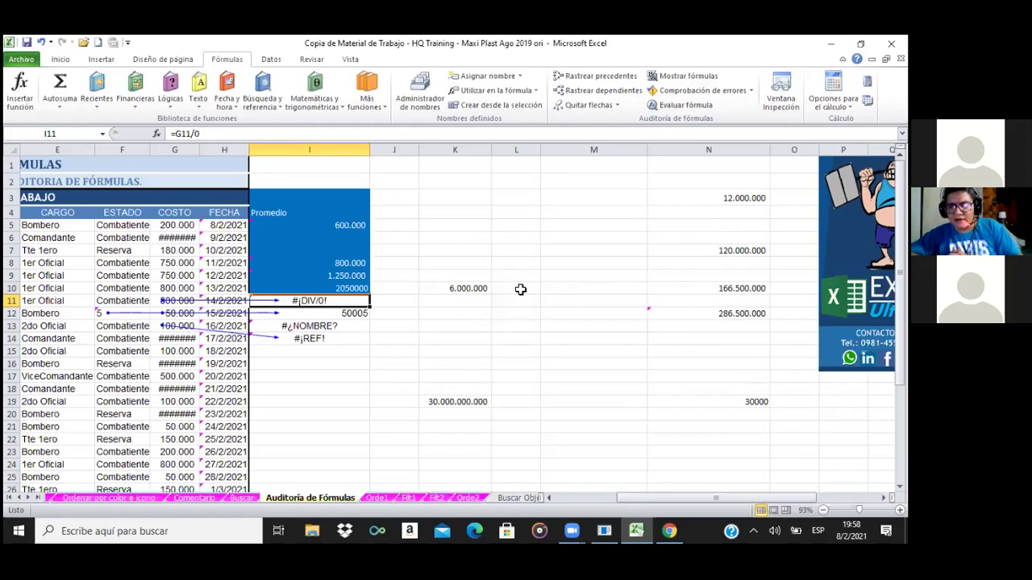
Select K10 and start Evaluate Formula on its =+I5*10 formula.
click(487, 288)
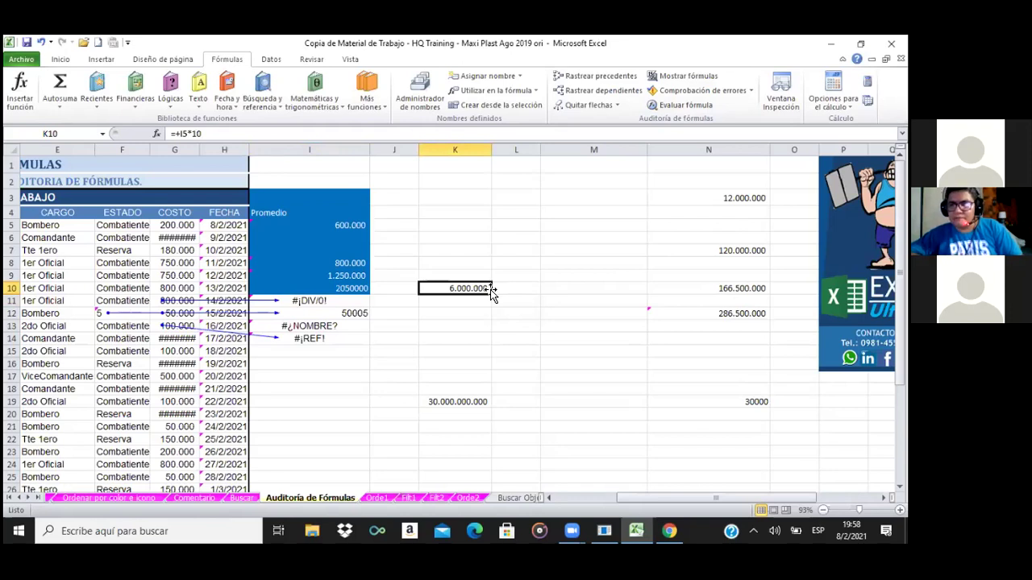
click(674, 109)
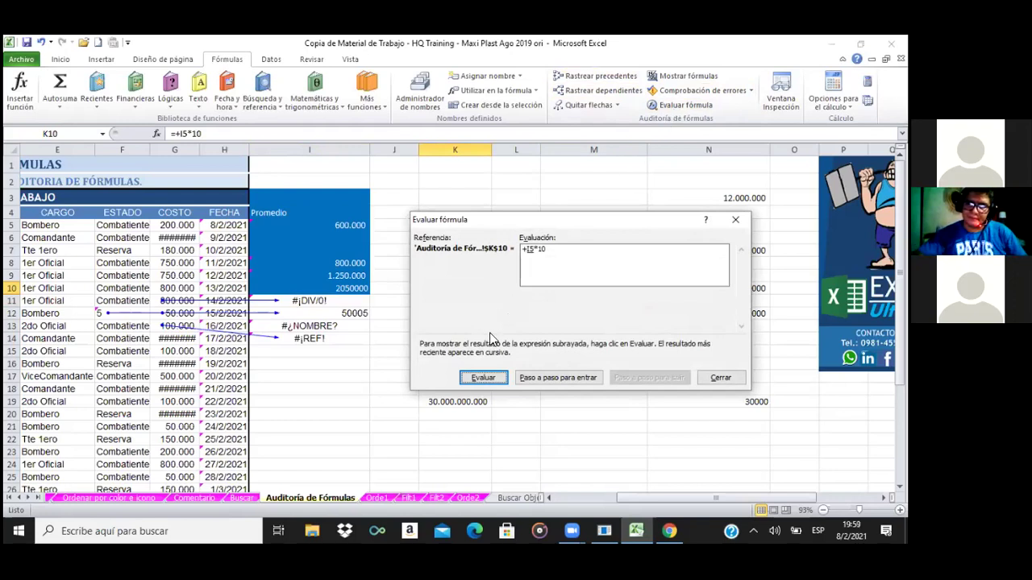
Evaluate K10 through 600000*10 to 6.000.000, then restart the evaluation.
click(487, 383)
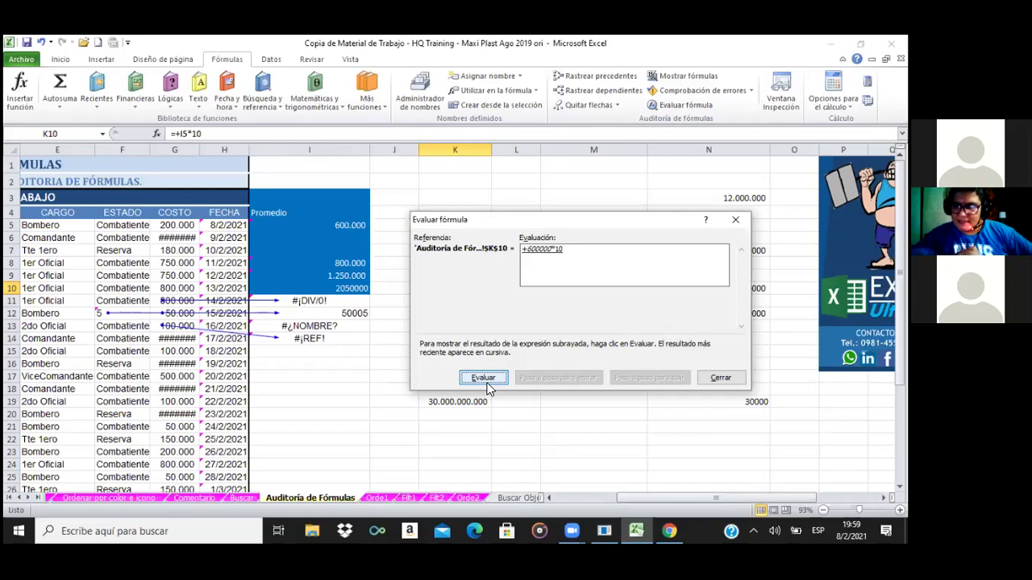
click(484, 379)
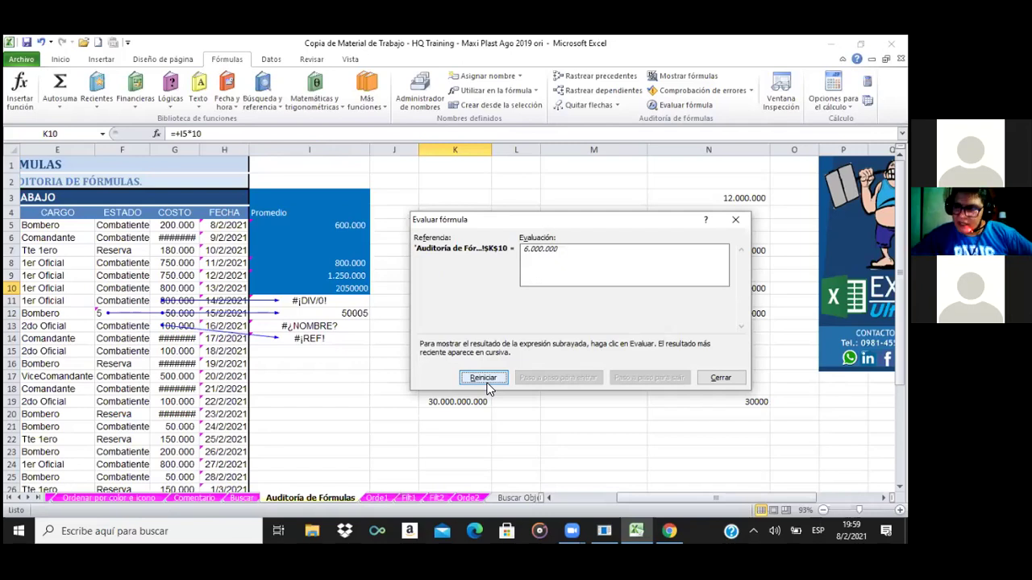
click(484, 379)
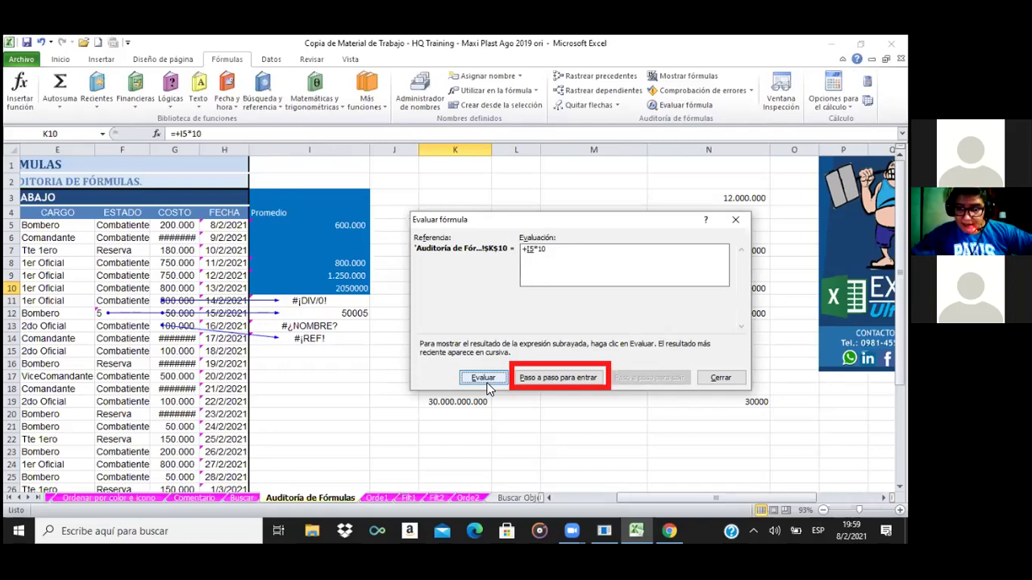
Step into I5 and reduce (200000+1000000)/2 to its final value 600.000.
click(543, 383)
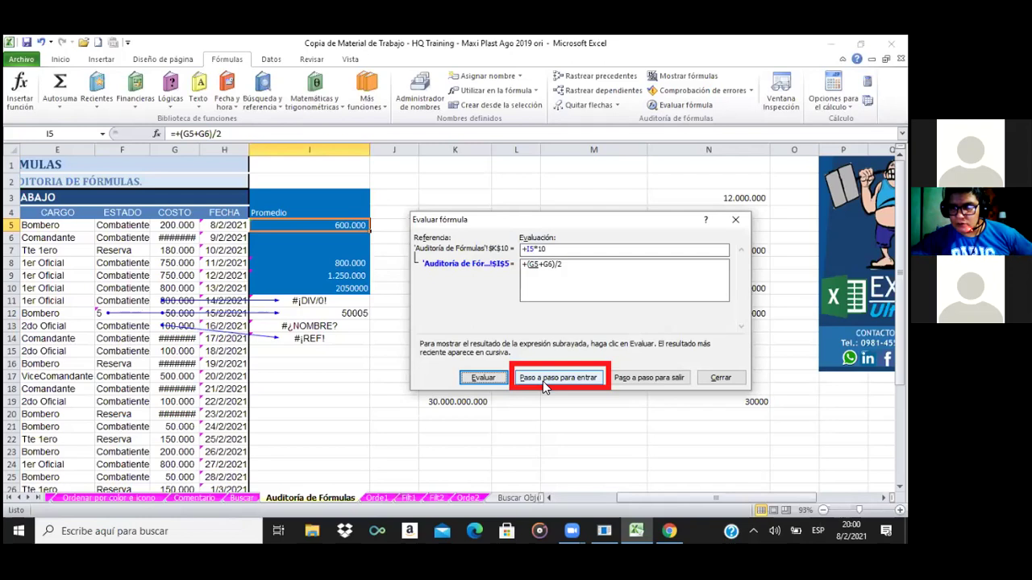
click(484, 378)
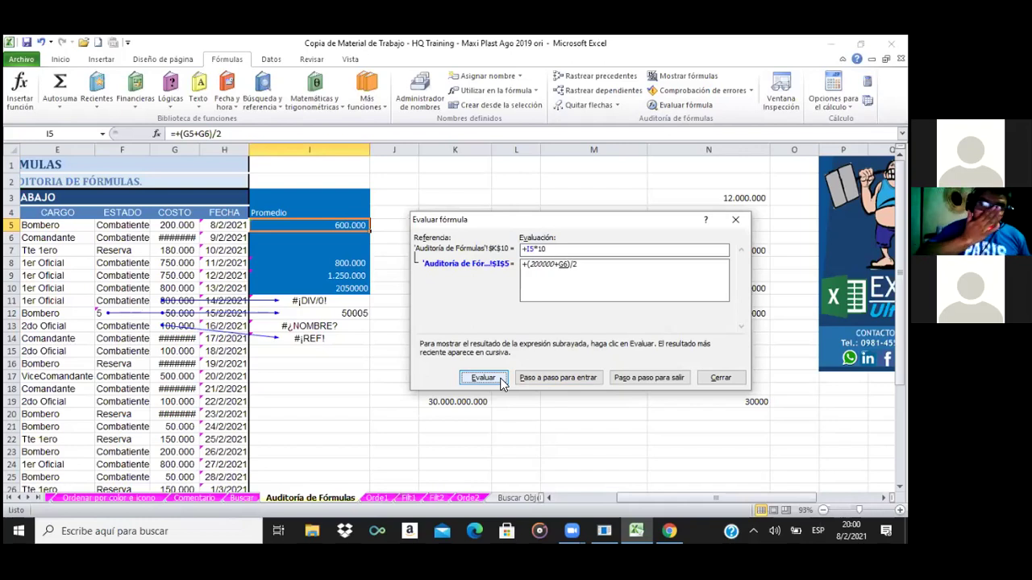
click(500, 382)
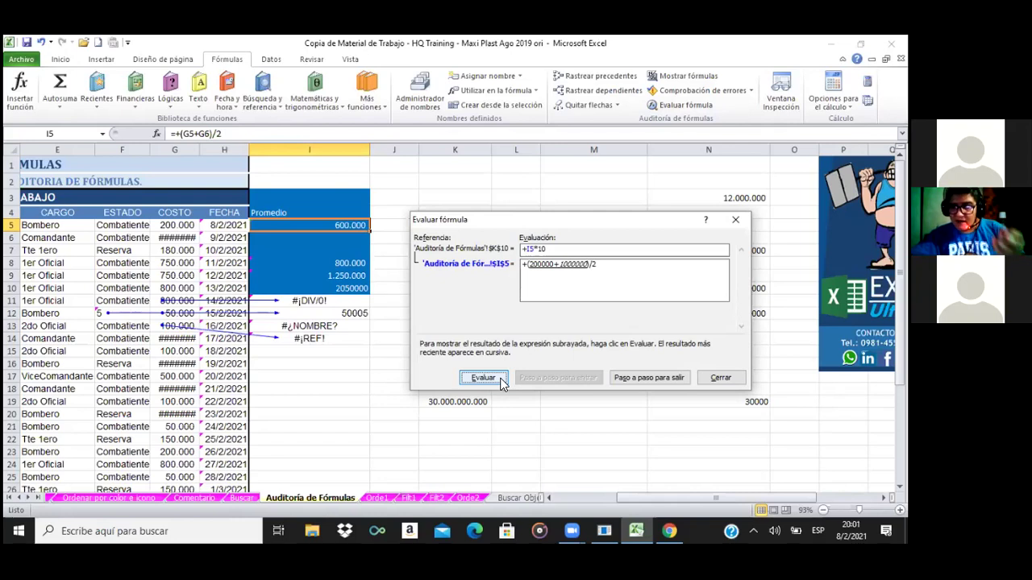
click(503, 384)
click(501, 382)
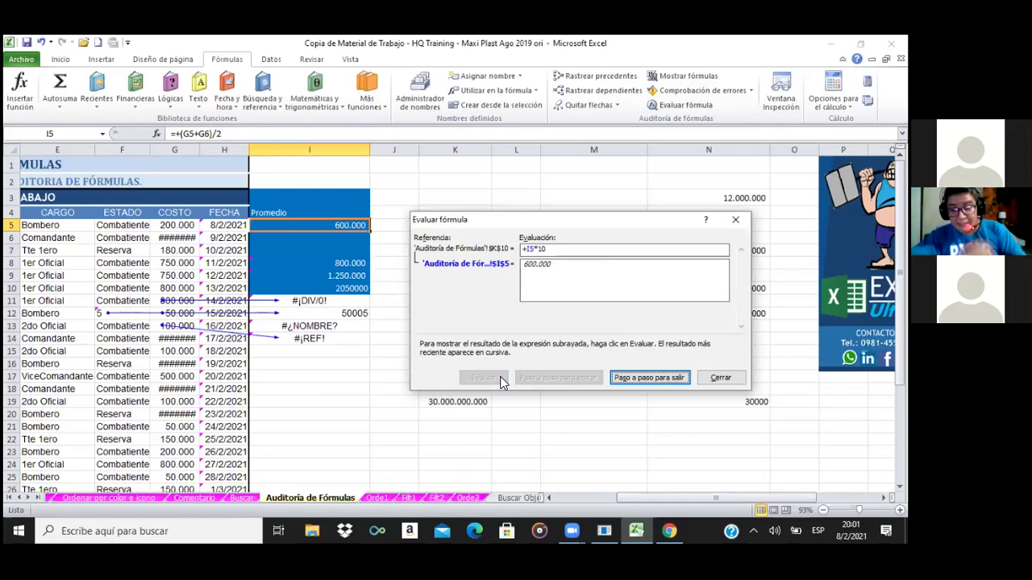
Step out of I5 back to K10's formula using Paso a paso para salir.
click(658, 377)
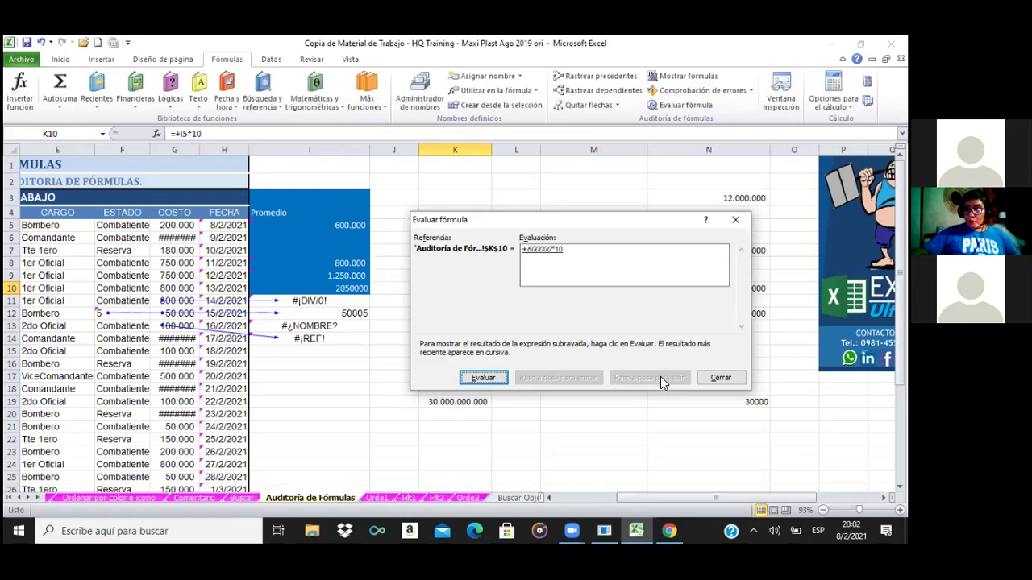
Close the Evaluar fórmula dialog and go to the Orde1 sheet, passing through Buscar.
click(736, 220)
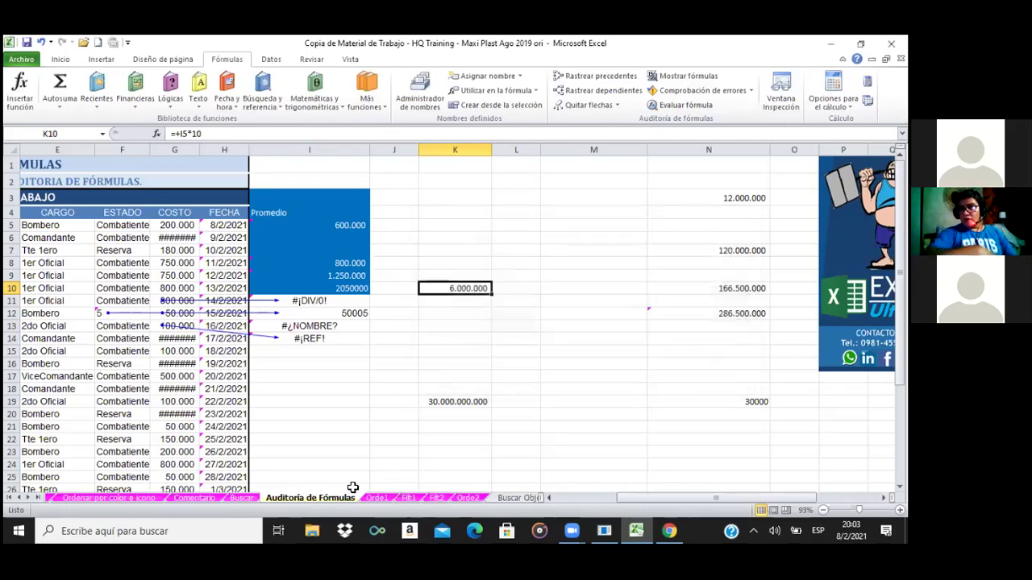
click(242, 498)
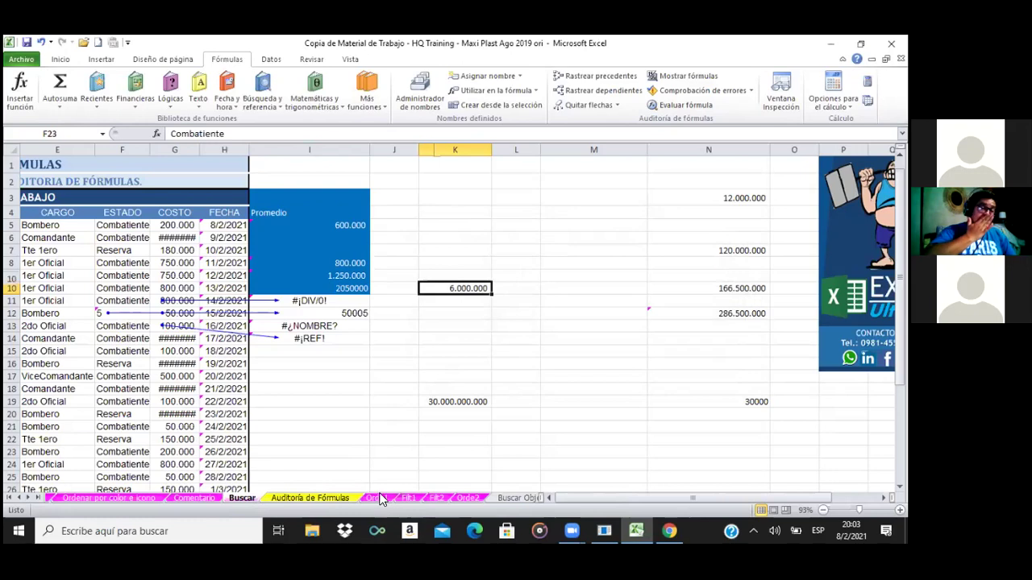
click(378, 501)
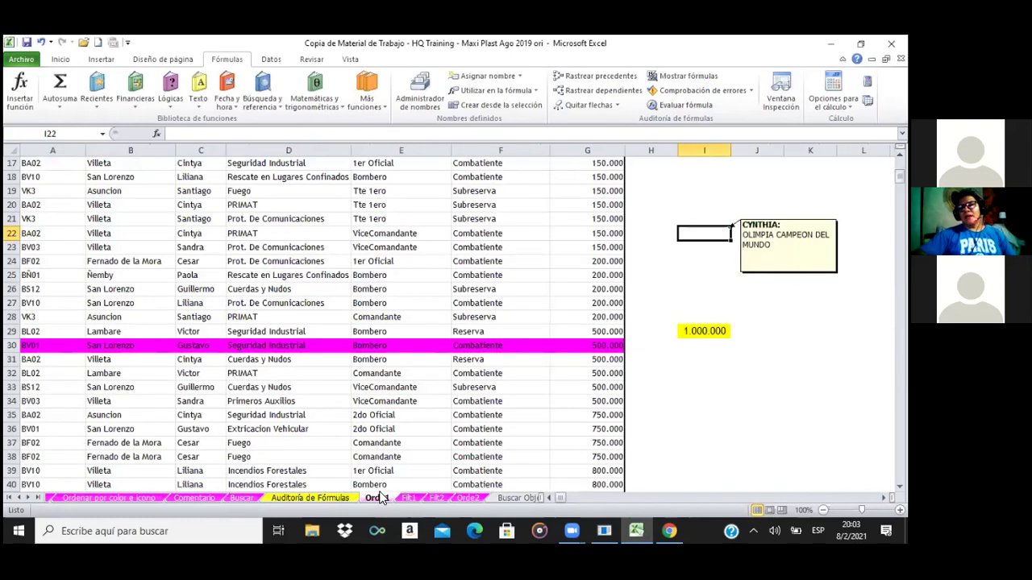